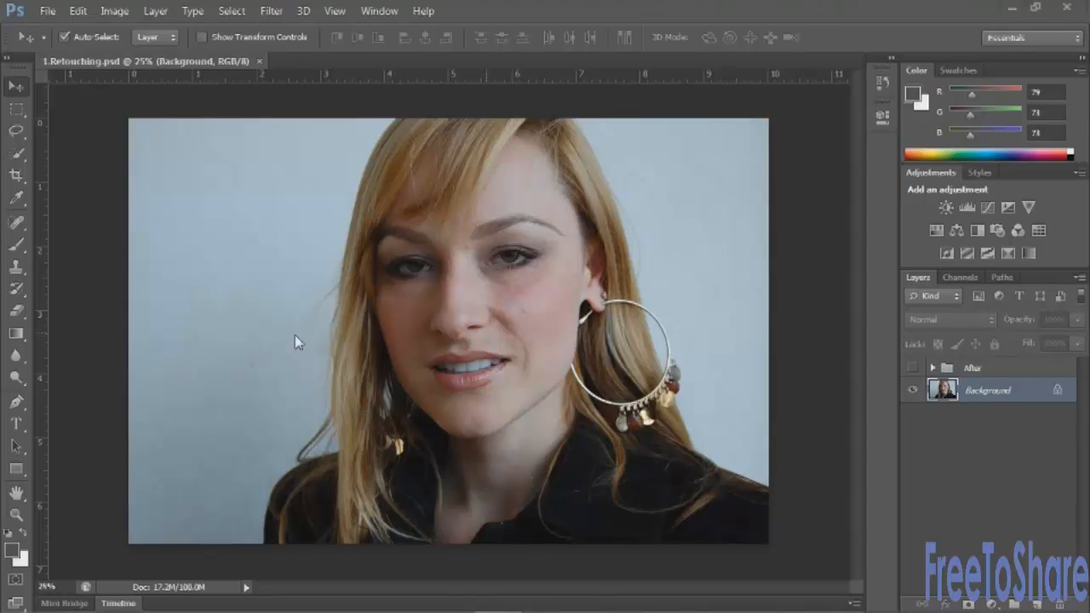
Draw a freehand Lasso selection around the woman's face and neck on the Background layer.
{"action": "left_click", "coordinate": [16, 130]}
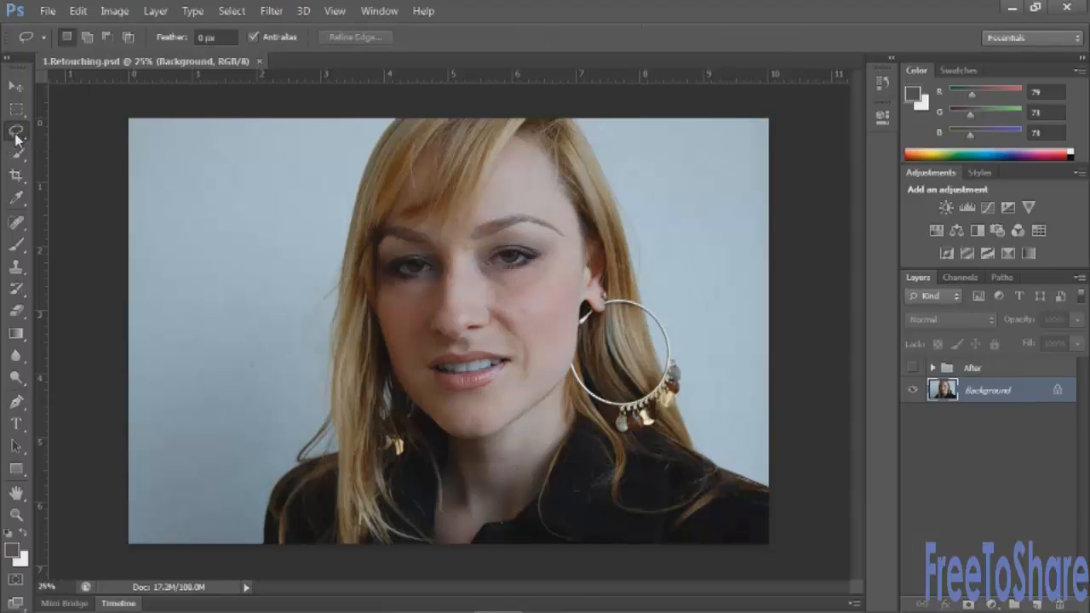
{"action": "mouse_move", "coordinate": [518, 134]}
{"action": "left_mouse_down"}
{"action": "mouse_move", "coordinate": [499, 187]}
{"action": "mouse_move", "coordinate": [436, 207]}
{"action": "left_mouse_up"}
{"action": "mouse_move", "coordinate": [399, 148]}
{"action": "left_mouse_down"}
{"action": "mouse_move", "coordinate": [316, 179]}
{"action": "mouse_move", "coordinate": [311, 296]}
{"action": "mouse_move", "coordinate": [324, 349]}
{"action": "mouse_move", "coordinate": [393, 439]}
{"action": "mouse_move", "coordinate": [389, 581]}
{"action": "mouse_move", "coordinate": [412, 601]}
{"action": "mouse_move", "coordinate": [465, 605]}
{"action": "mouse_move", "coordinate": [503, 581]}
{"action": "mouse_move", "coordinate": [569, 492]}
{"action": "mouse_move", "coordinate": [600, 287]}
{"action": "mouse_move", "coordinate": [639, 273]}
{"action": "mouse_move", "coordinate": [637, 171]}
{"action": "left_mouse_up"}
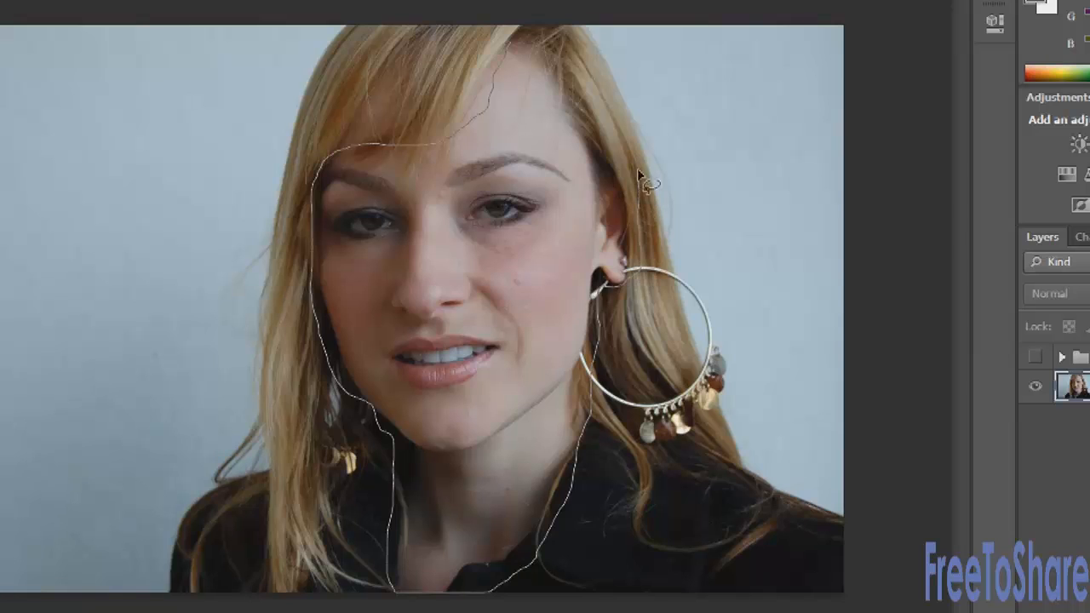
{"action": "mouse_move", "coordinate": [596, 72]}
{"action": "left_mouse_down"}
{"action": "mouse_move", "coordinate": [558, 38]}
{"action": "mouse_move", "coordinate": [521, 39]}
{"action": "mouse_move", "coordinate": [506, 53]}
{"action": "left_mouse_up"}
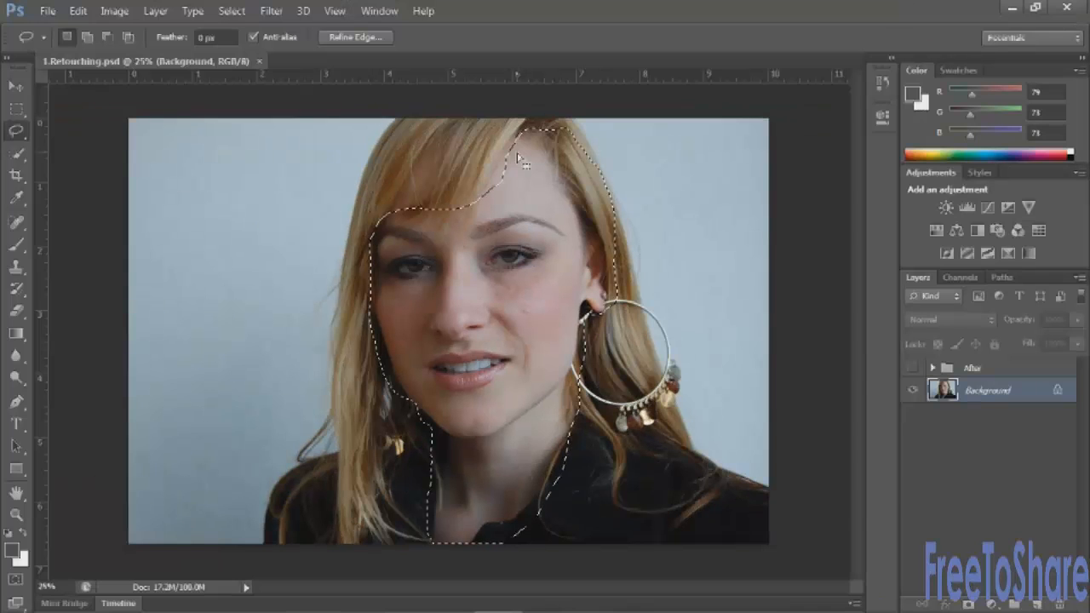
Copy the selected face and neck area and paste it onto a new layer.
{"action": "left_click", "coordinate": [77, 10]}
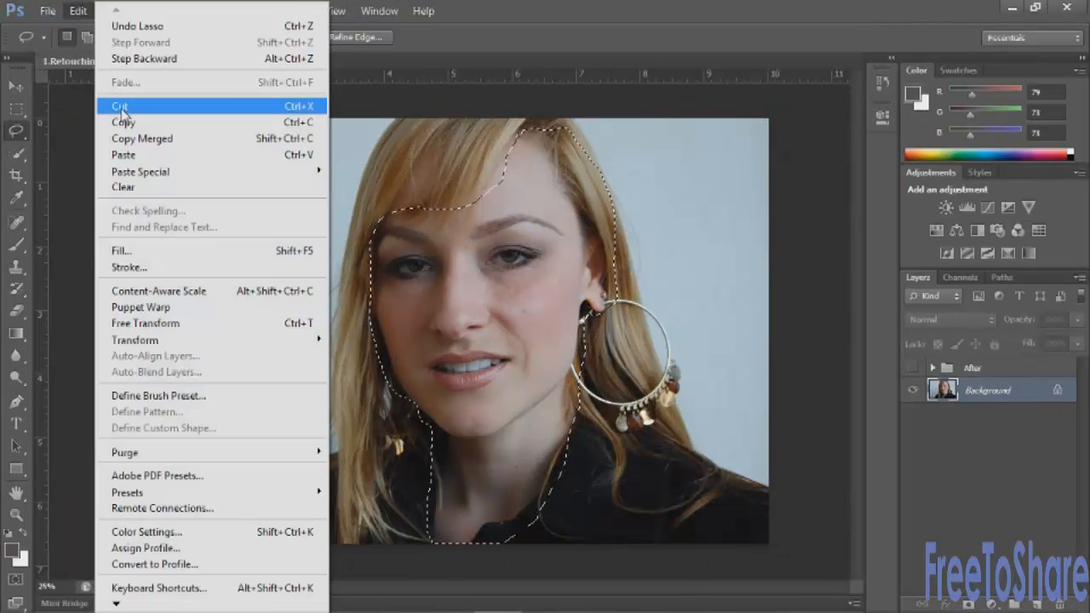
{"action": "left_click", "coordinate": [128, 122]}
{"action": "left_click", "coordinate": [76, 10]}
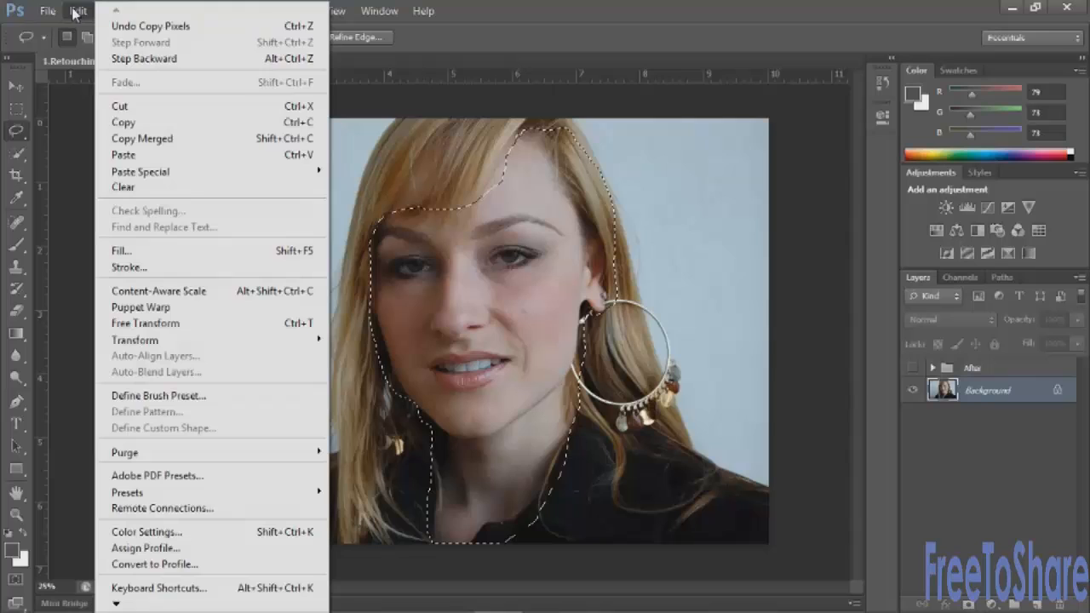
{"action": "left_click", "coordinate": [140, 157]}
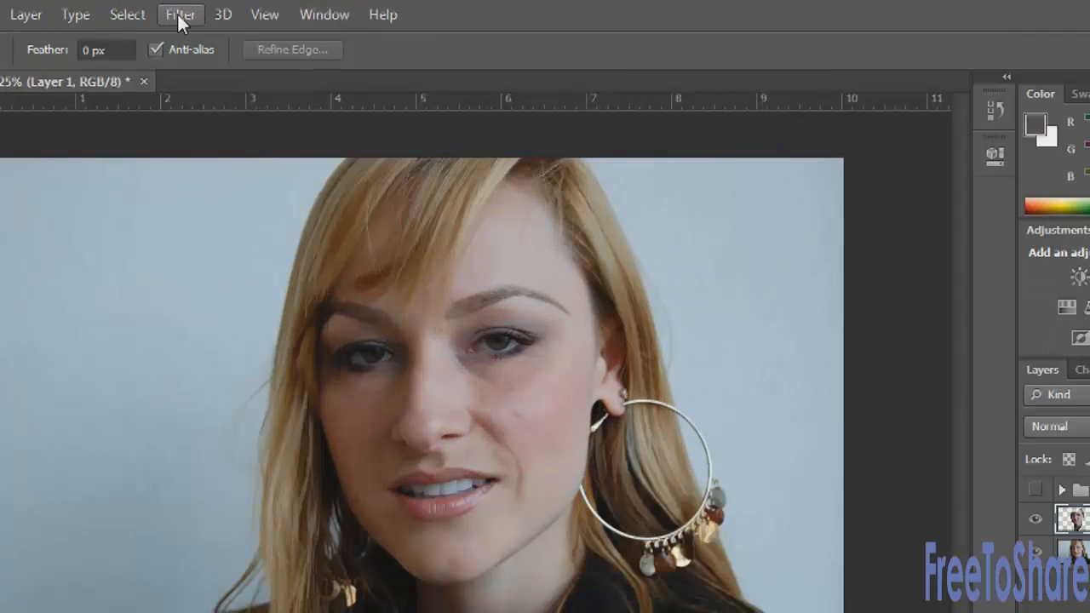
Apply a Surface Blur to the pasted face layer with a Radius of 7 pixels and a Threshold of 10 levels.
{"action": "left_click", "coordinate": [270, 11]}
{"action": "mouse_move", "coordinate": [194, 249]}
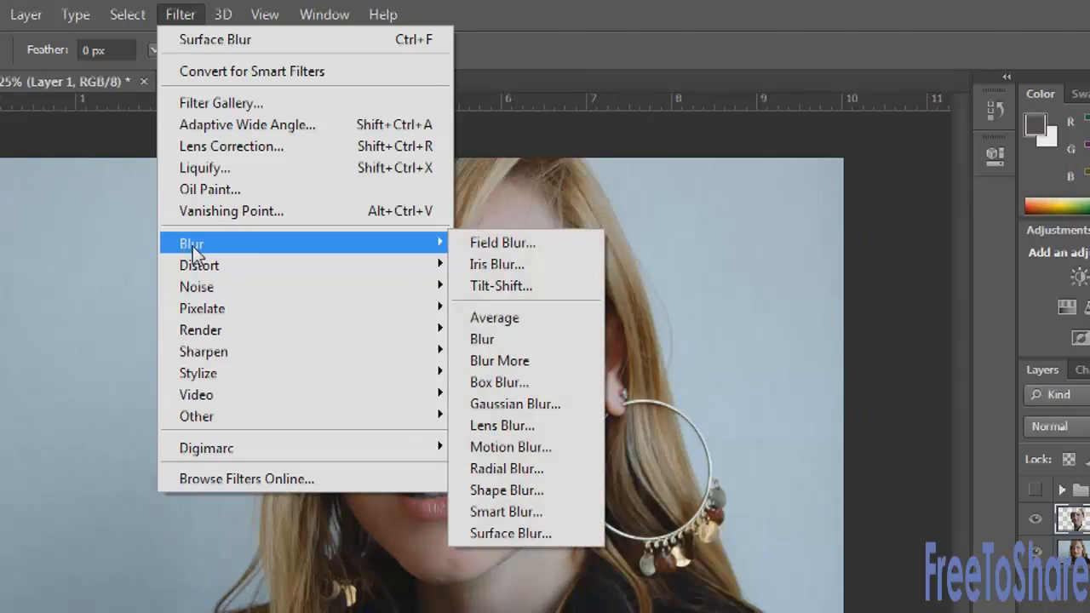
{"action": "left_click", "coordinate": [513, 530]}
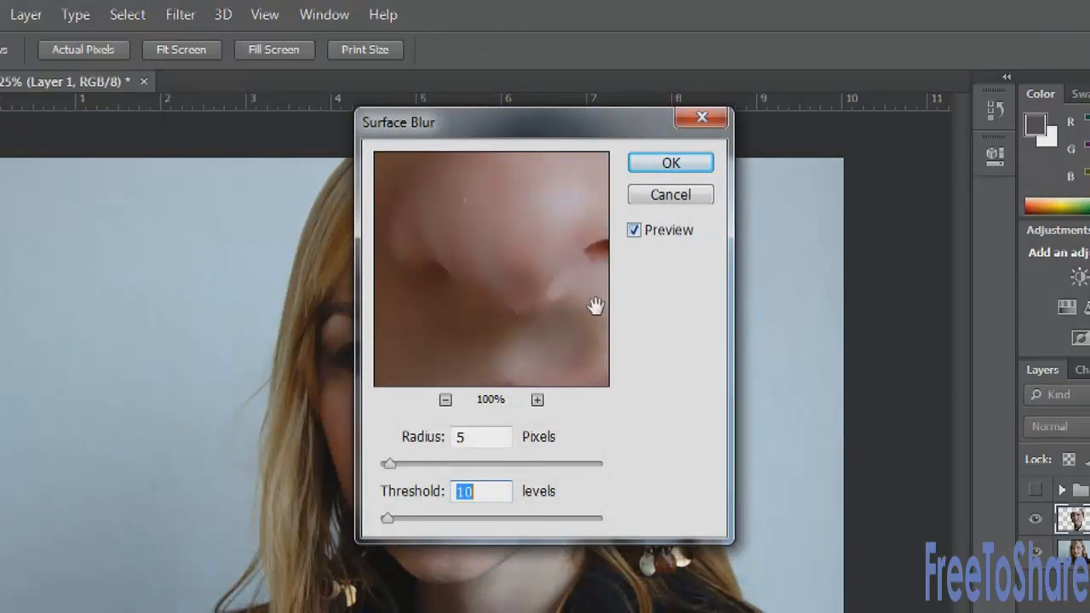
{"action": "left_click", "coordinate": [537, 400]}
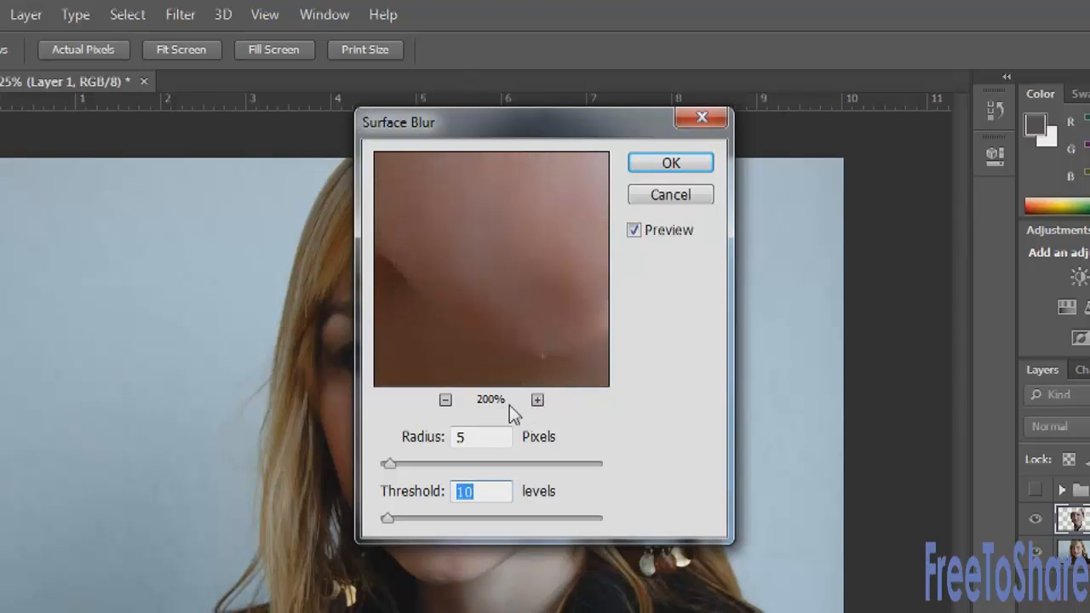
{"action": "left_click", "coordinate": [445, 400]}
{"action": "left_click", "coordinate": [445, 400]}
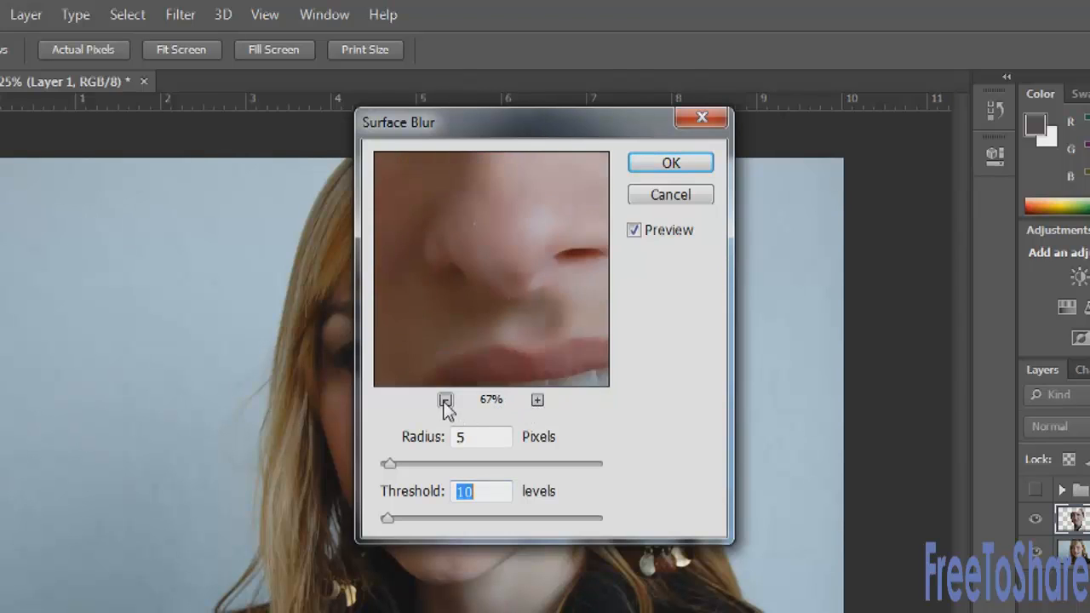
{"action": "left_click", "coordinate": [444, 400]}
{"action": "left_click", "coordinate": [444, 400]}
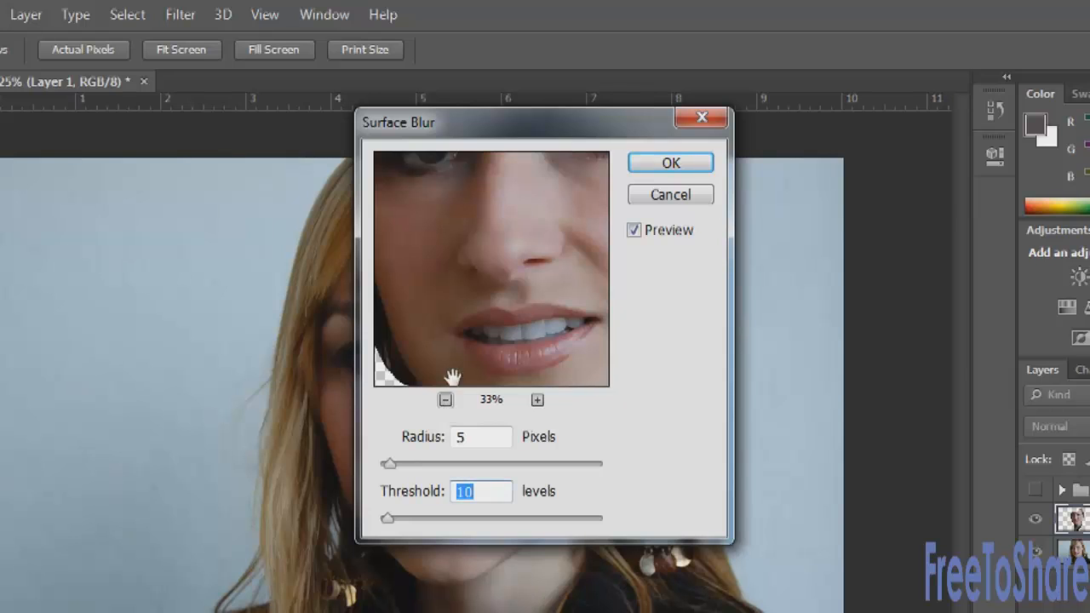
{"action": "left_click_drag", "start_coordinate": [537, 225], "coordinate": [486, 263]}
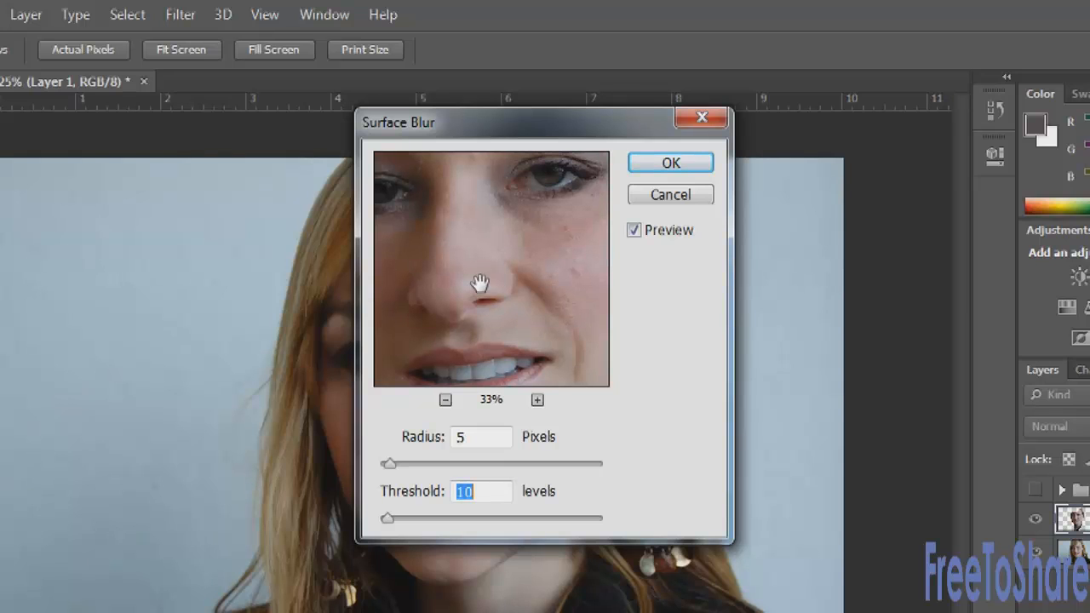
{"action": "left_click_drag", "start_coordinate": [480, 284], "coordinate": [440, 287]}
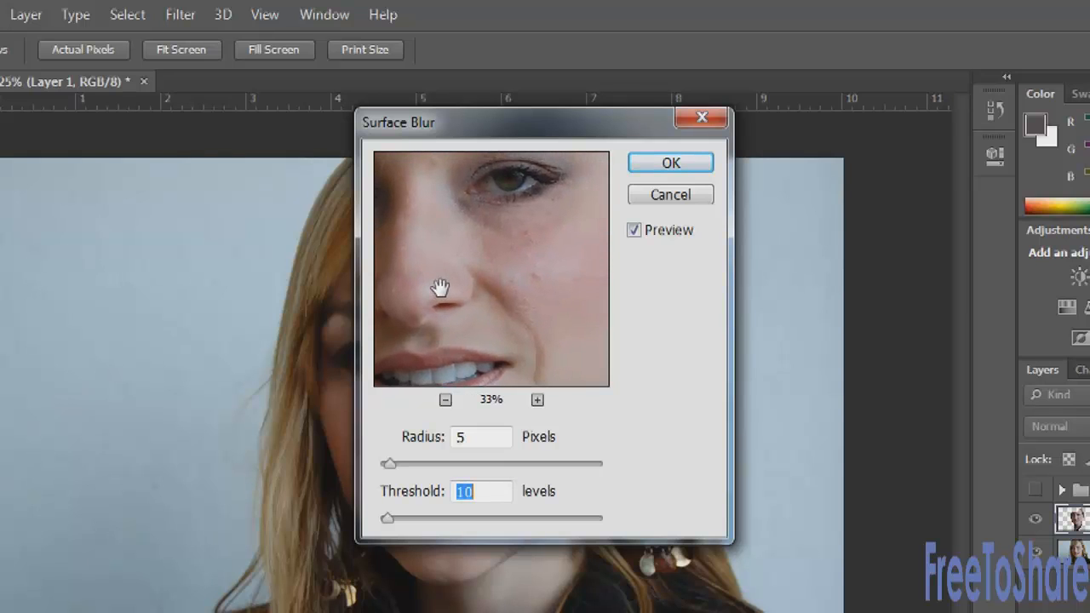
{"action": "left_click", "coordinate": [393, 465]}
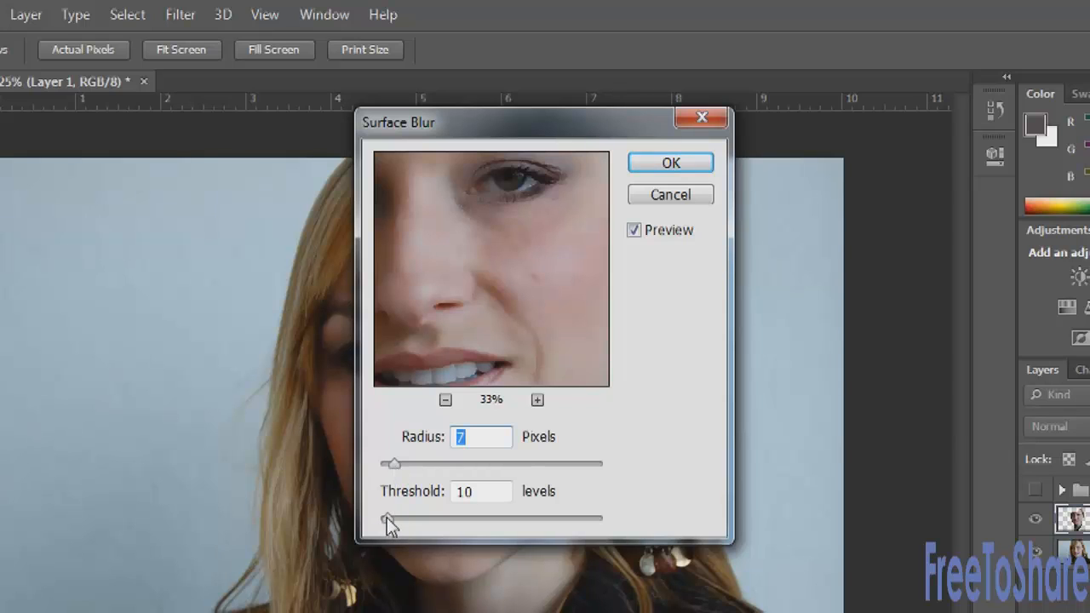
{"action": "mouse_move", "coordinate": [387, 517]}
{"action": "left_mouse_down"}
{"action": "mouse_move", "coordinate": [400, 521]}
{"action": "mouse_move", "coordinate": [387, 518]}
{"action": "left_mouse_up"}
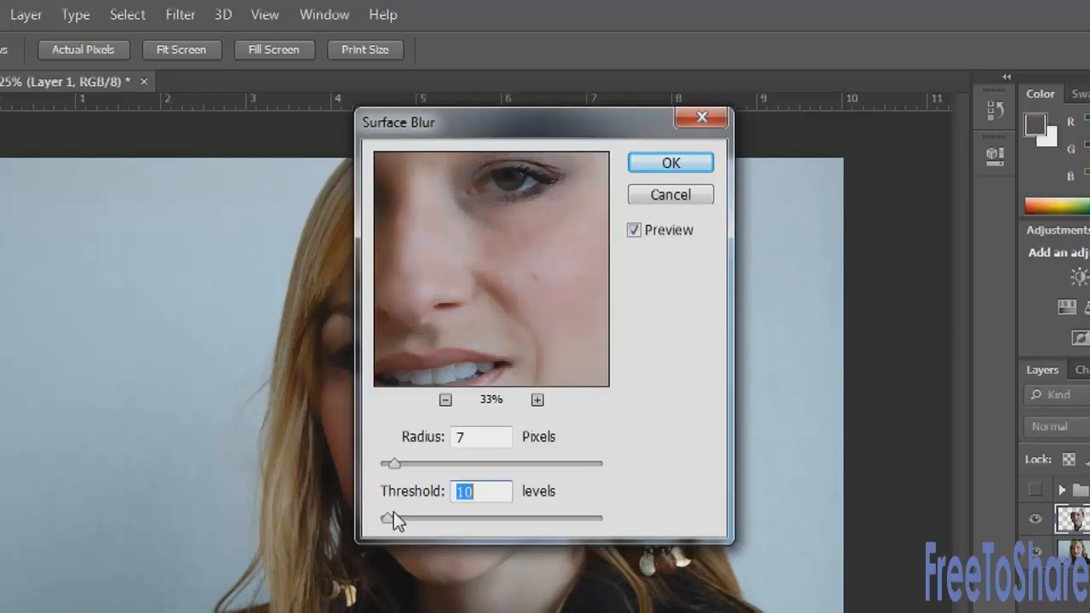
{"action": "left_click", "coordinate": [671, 163]}
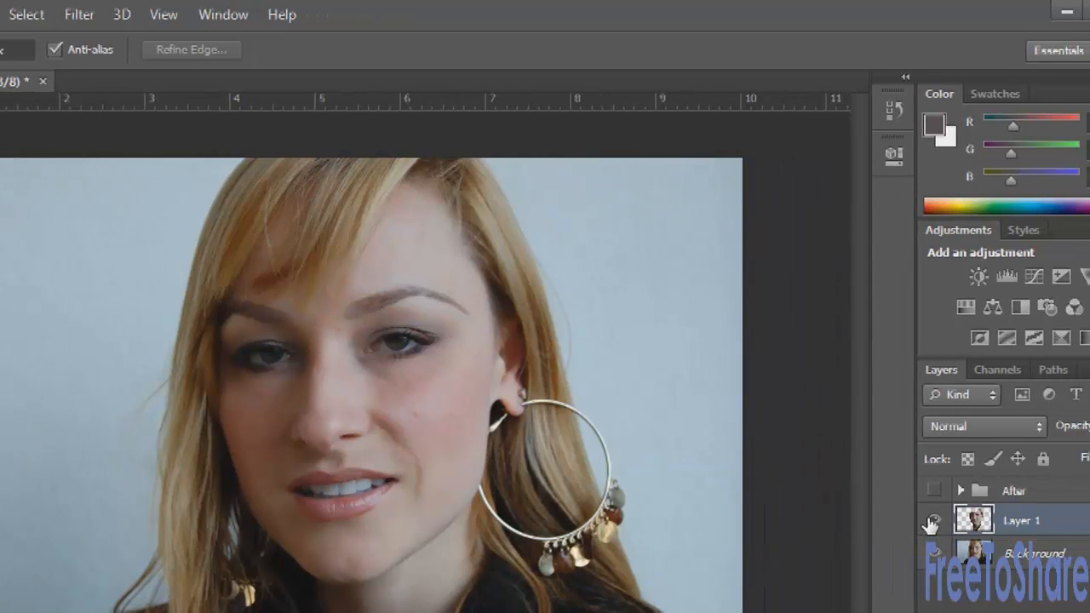
Compare the skin with and without the blur by toggling the visibility of Layer 1.
{"action": "left_click", "coordinate": [933, 521]}
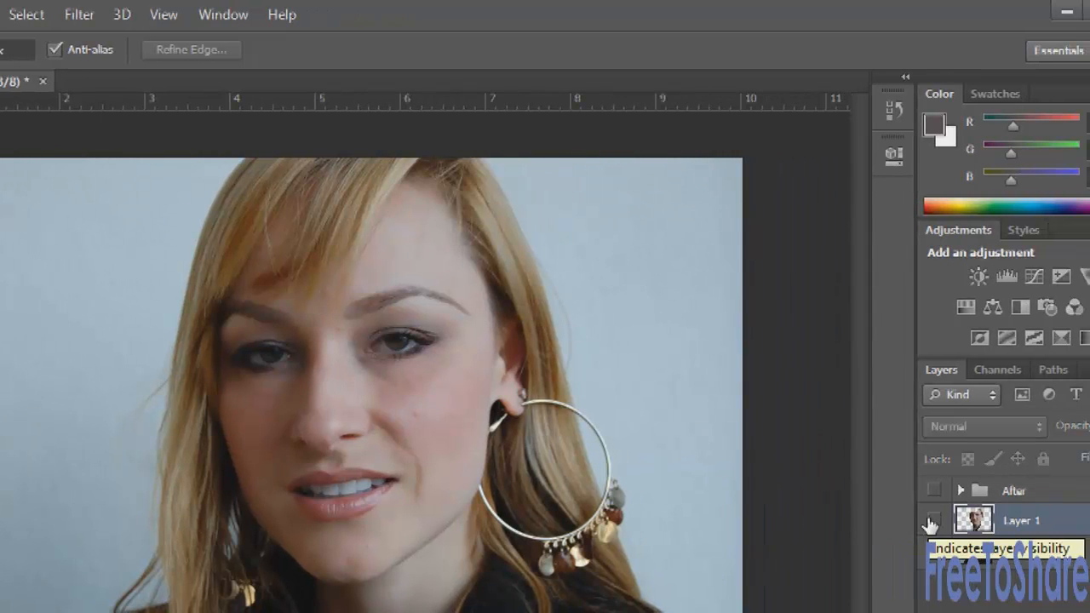
{"action": "left_click", "coordinate": [932, 521]}
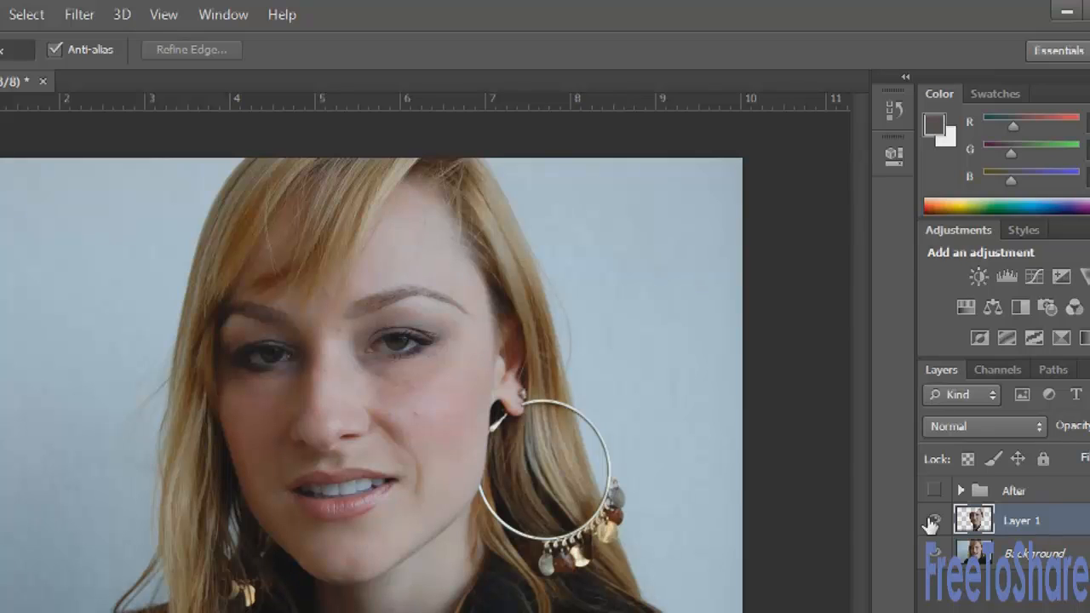
{"action": "left_click", "coordinate": [932, 521]}
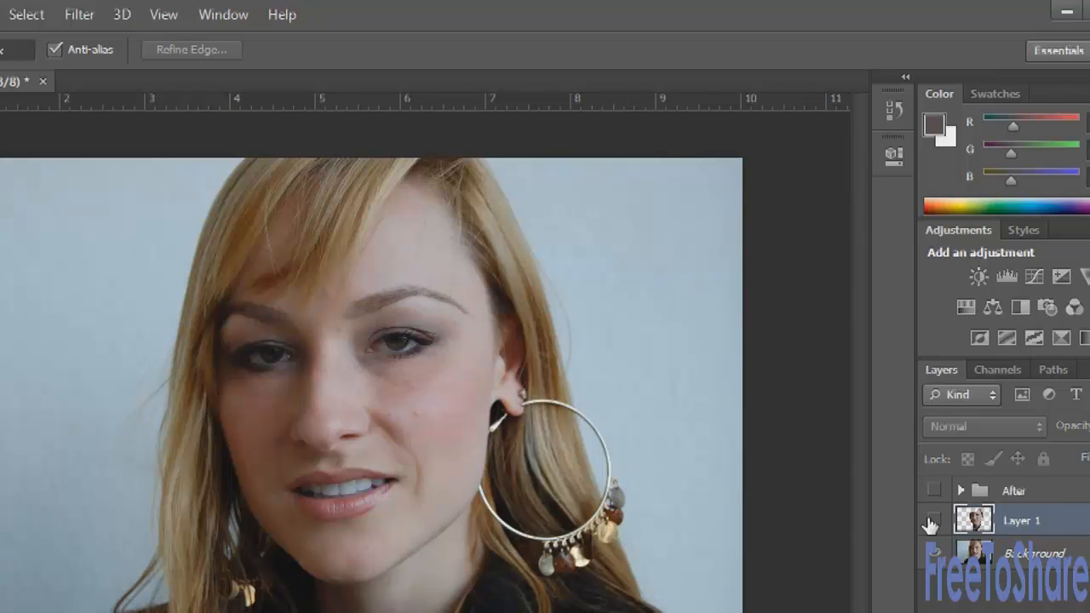
{"action": "left_click", "coordinate": [931, 522]}
{"action": "left_click", "coordinate": [932, 522]}
{"action": "left_click", "coordinate": [935, 520]}
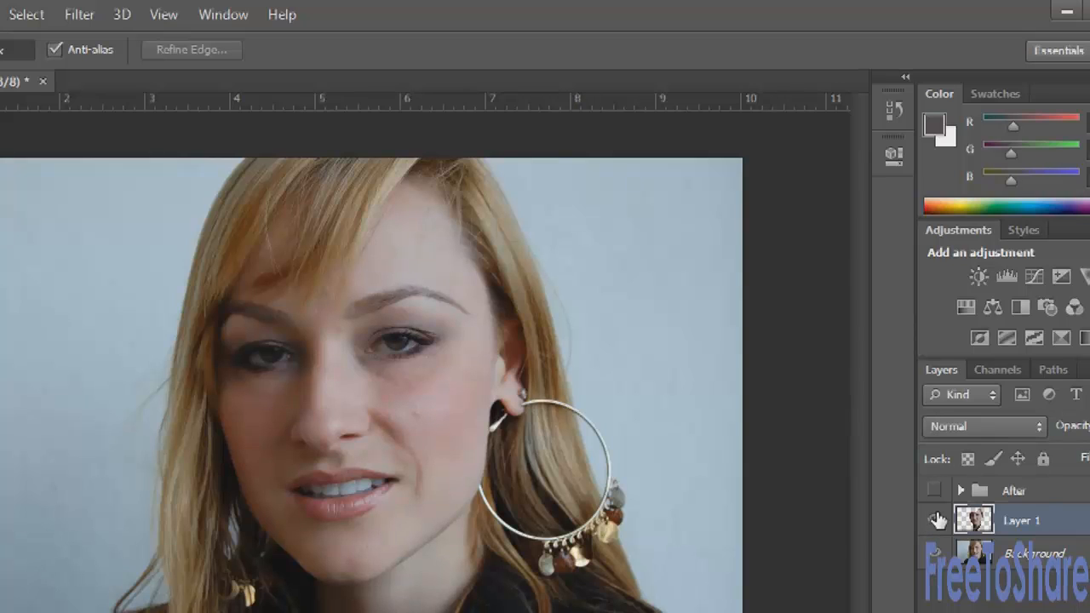
Rename the blurred face layer as Smoothing.
{"action": "double_click", "coordinate": [1016, 524]}
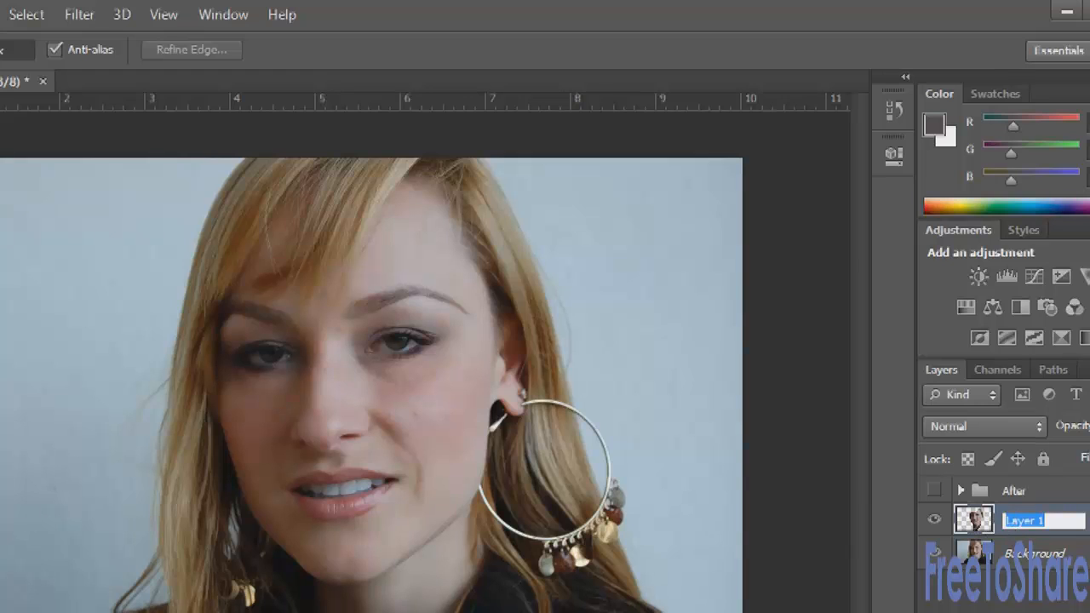
{"action": "type", "text": "Smoothing"}
{"action": "key", "text": "Return"}
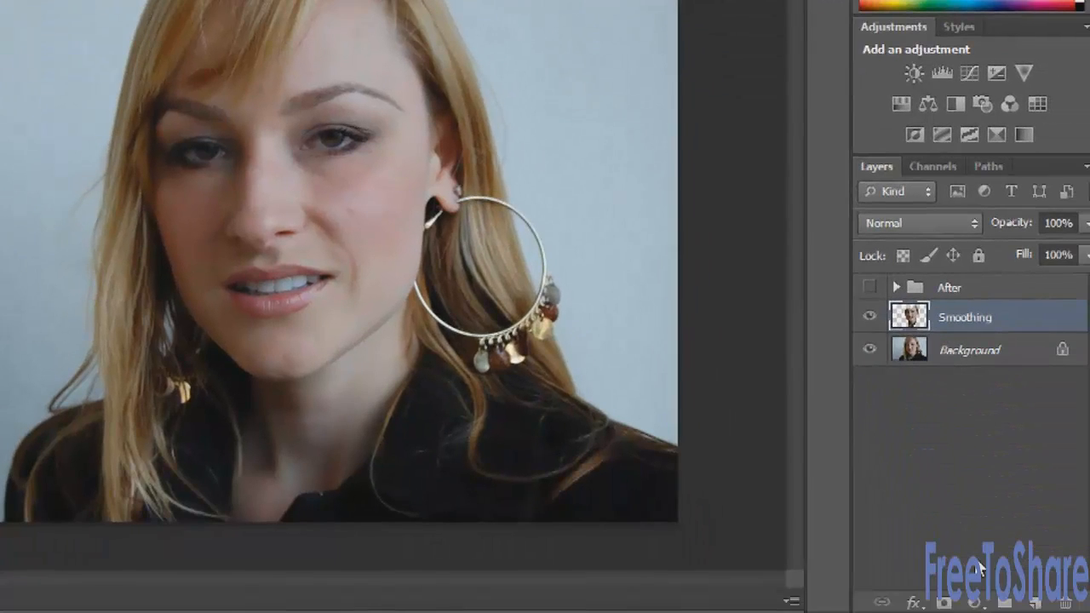
Add a layer mask to the Smoothing layer and mask out the eyes and mouth with a smaller black brush.
{"action": "left_click", "coordinate": [944, 602]}
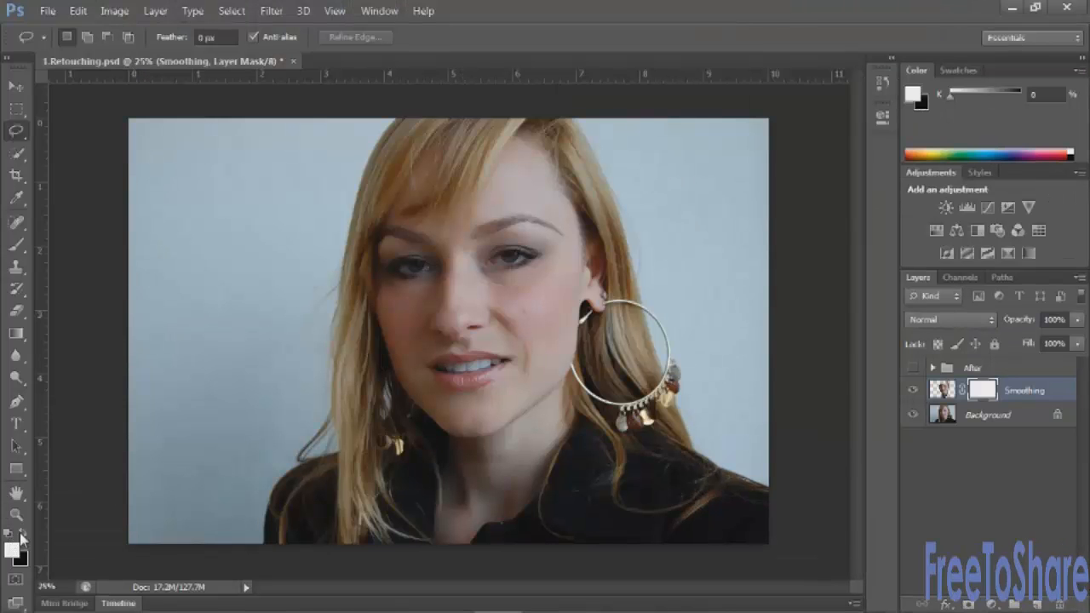
{"action": "left_click", "coordinate": [21, 535]}
{"action": "left_click", "coordinate": [19, 246]}
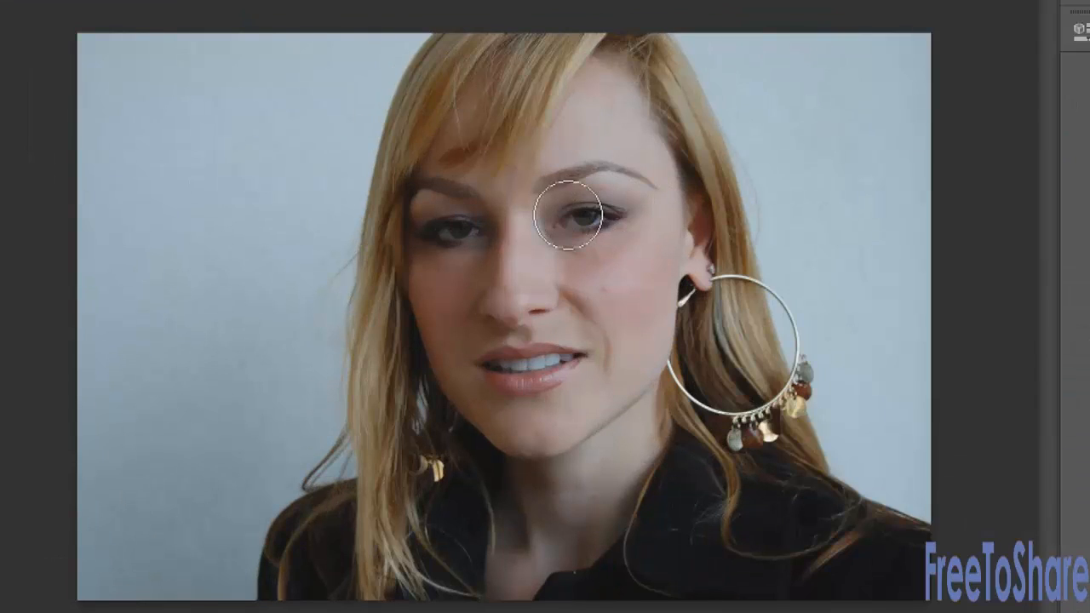
{"action": "key", "text": "bracketleft"}
{"action": "key", "text": "bracketleft"}
{"action": "key", "text": "bracketleft"}
{"action": "key", "text": "bracketleft"}
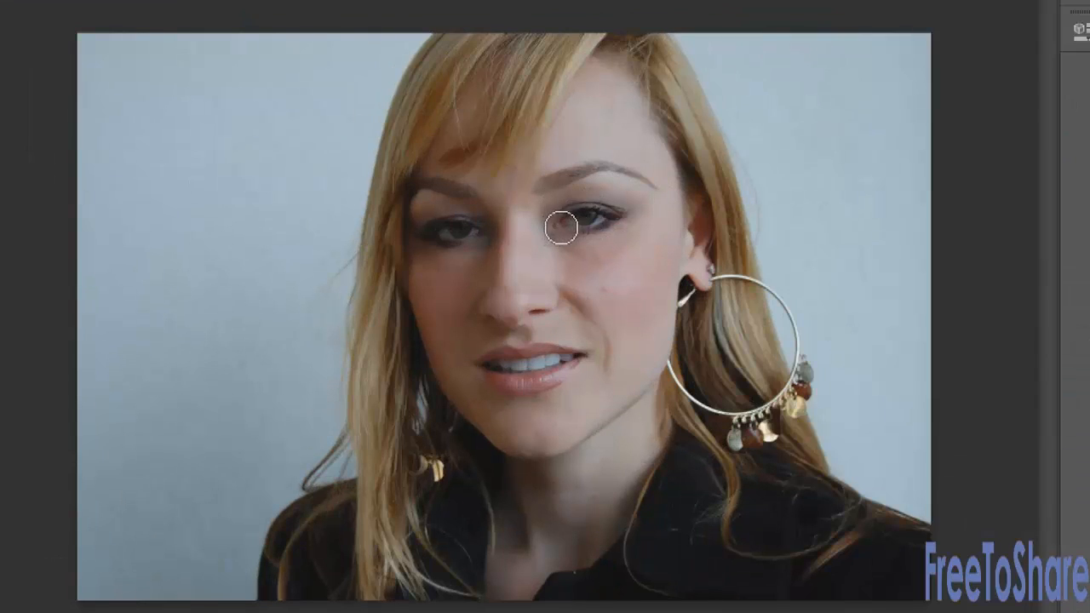
{"action": "key", "text": "bracketleft"}
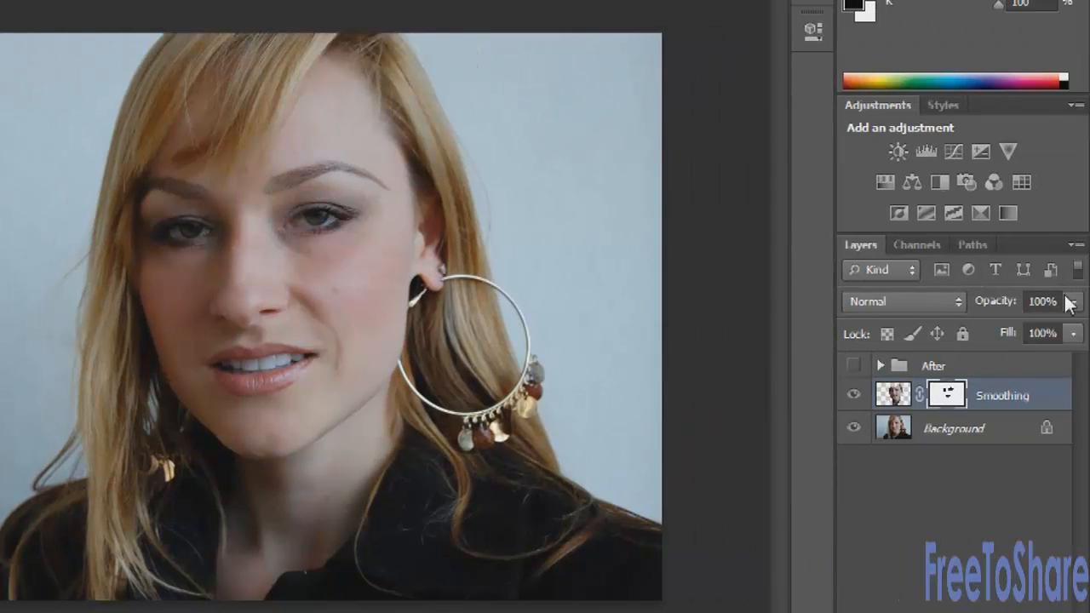
Set the Smoothing layer's opacity to 86%.
{"action": "left_click", "coordinate": [1071, 301]}
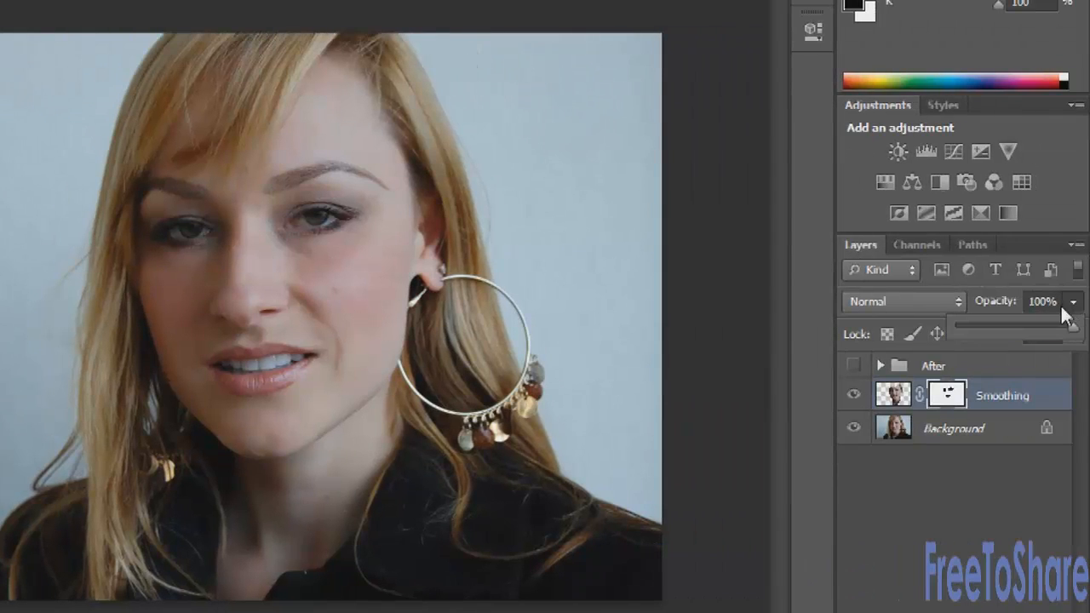
{"action": "left_click", "coordinate": [1024, 324]}
{"action": "left_click_drag", "start_coordinate": [1046, 324], "coordinate": [1058, 325]}
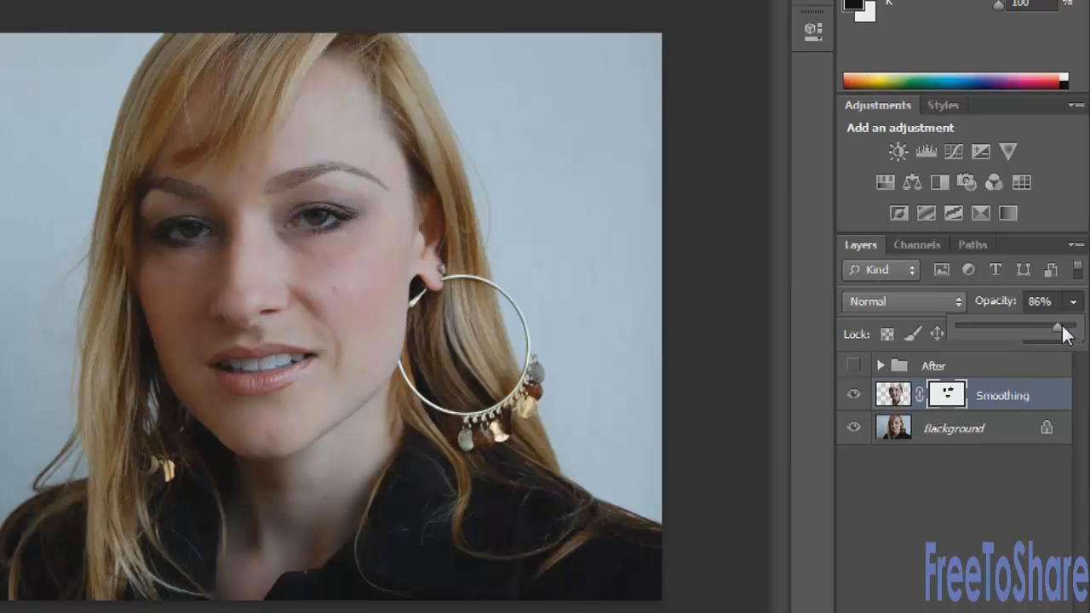
Check the softened skin against the original by toggling the Smoothing layer's visibility.
{"action": "left_click", "coordinate": [854, 394]}
{"action": "left_click", "coordinate": [854, 394]}
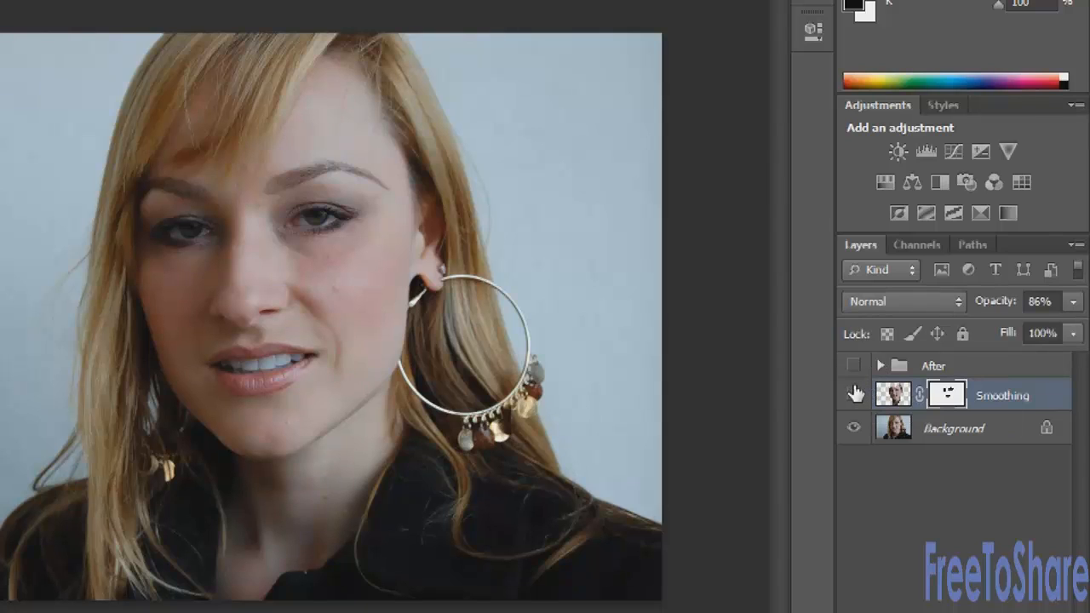
{"action": "left_click", "coordinate": [854, 394]}
{"action": "left_click", "coordinate": [854, 394]}
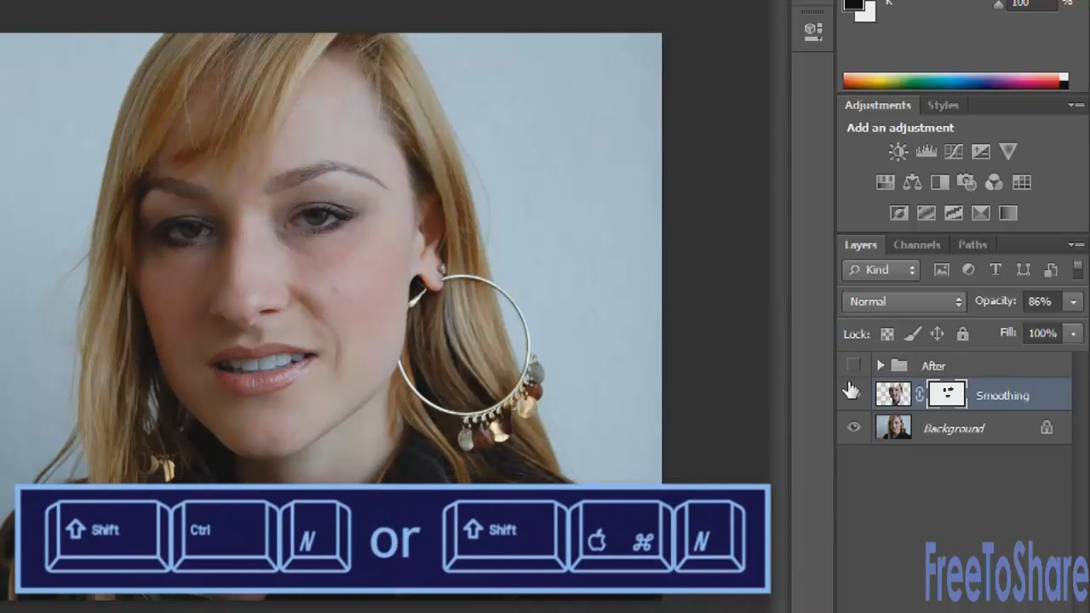
Create a new empty layer named Retouching above the Smoothing layer.
{"action": "key", "text": "shift+ctrl+n"}
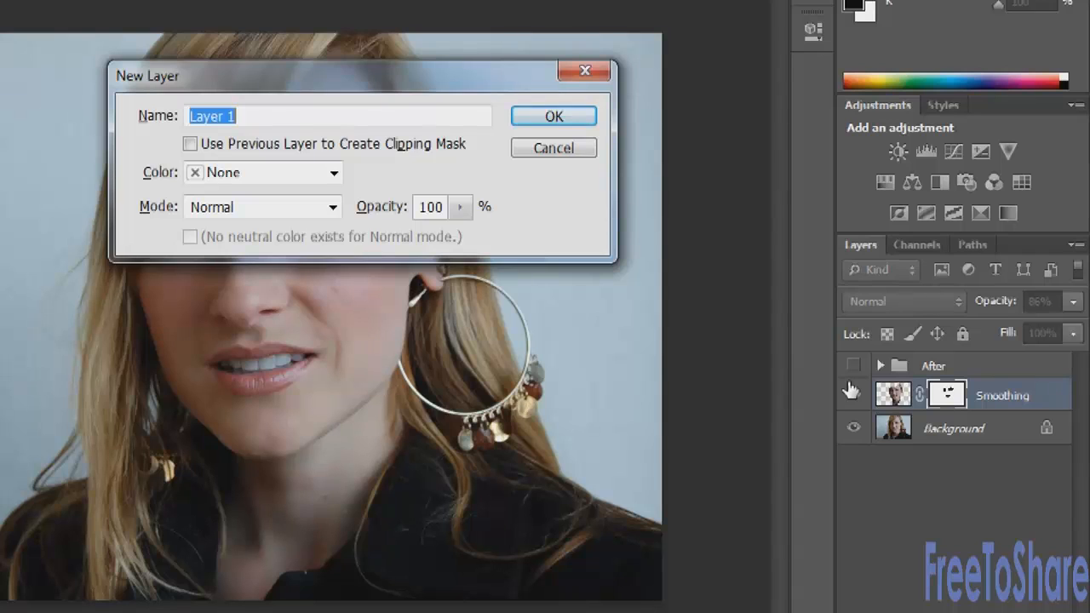
{"action": "type", "text": "R"}
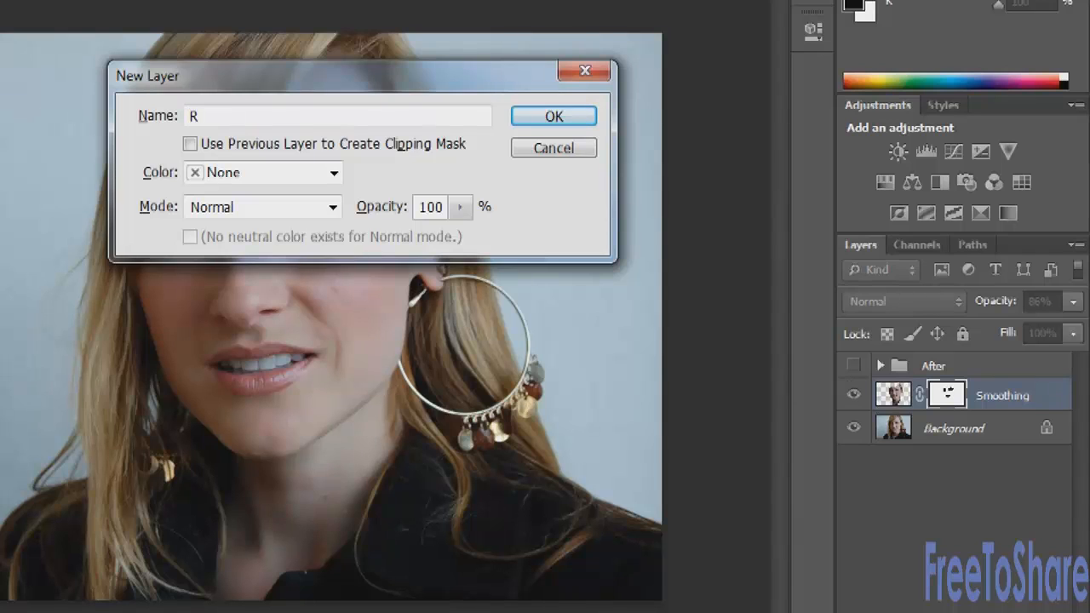
{"action": "type", "text": "etouching"}
{"action": "key", "text": "Return"}
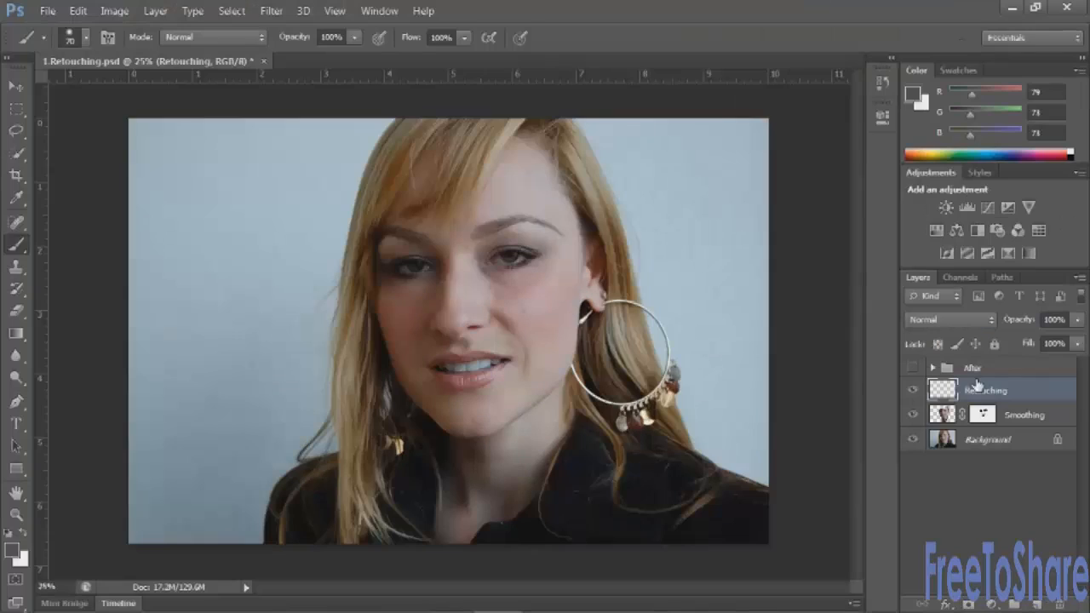
Choose the Spot Healing Brush and enlarge its brush size to 60 px.
{"action": "left_click", "coordinate": [17, 222]}
{"action": "right_click", "coordinate": [16, 222]}
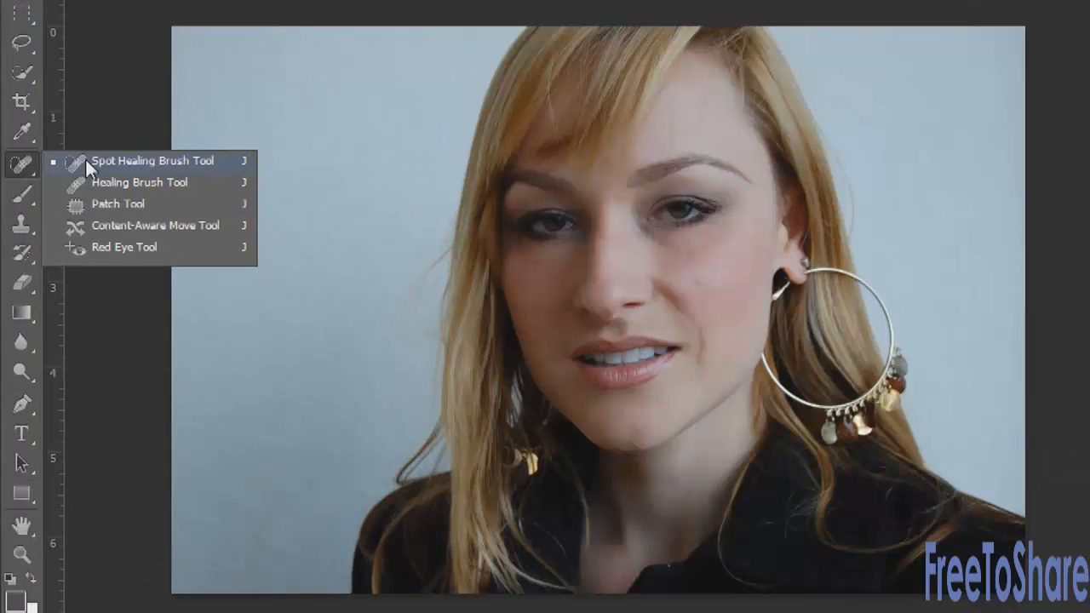
{"action": "left_click", "coordinate": [85, 158]}
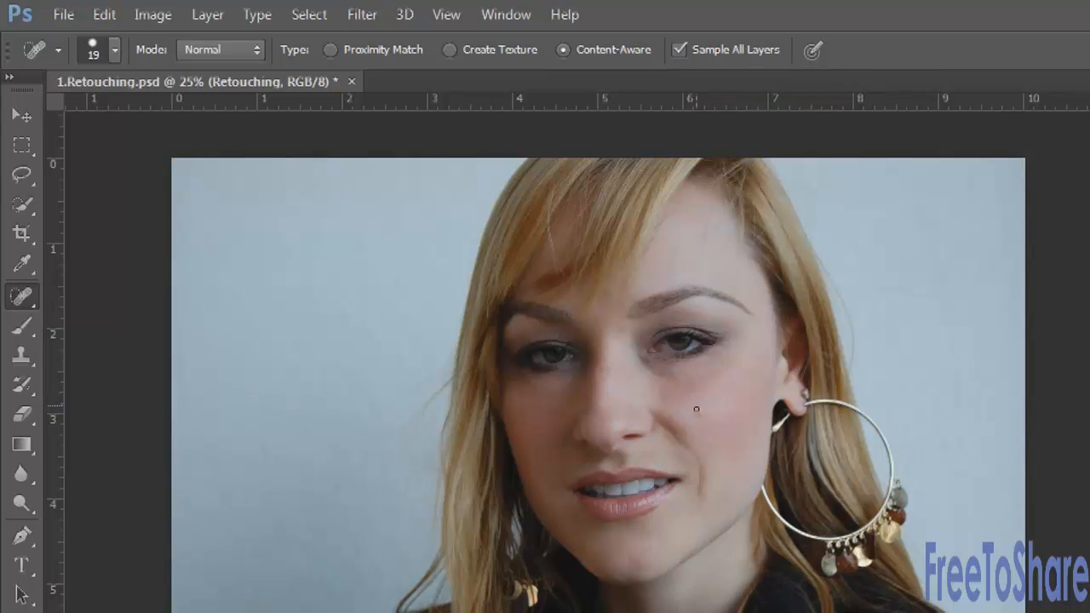
{"action": "key", "text": "bracketright"}
{"action": "key", "text": "bracketright"}
{"action": "key", "text": "bracketright"}
{"action": "key", "text": "bracketright"}
{"action": "key", "text": "bracketright"}
{"action": "key", "text": "bracketright"}
{"action": "key", "text": "bracketright"}
Soften the Spot Healing Brush by setting its hardness to 0%.
{"action": "left_click", "coordinate": [111, 48]}
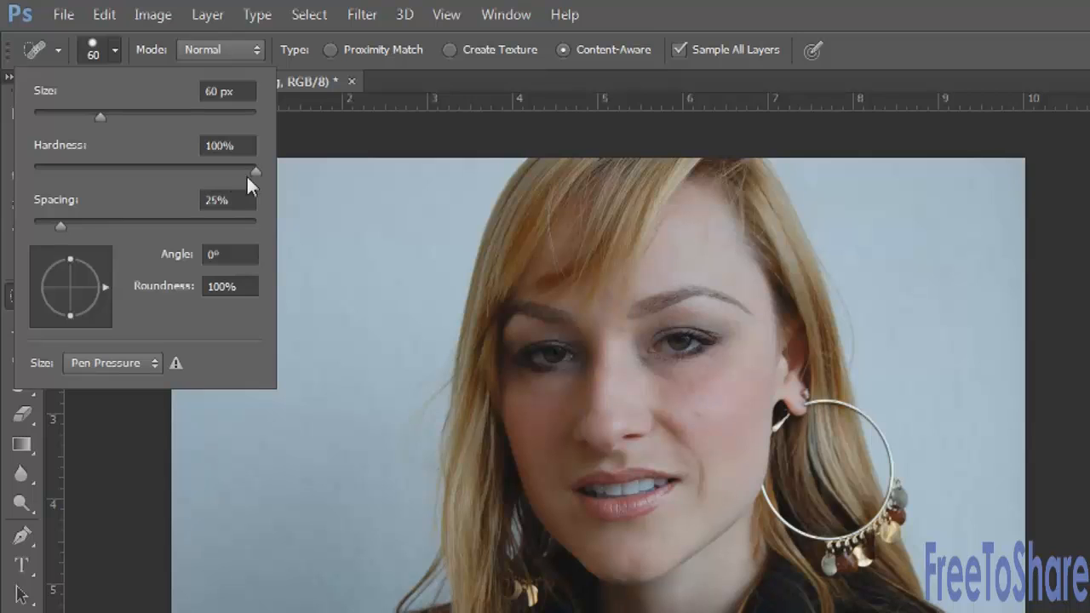
{"action": "left_click_drag", "start_coordinate": [257, 172], "coordinate": [16, 203]}
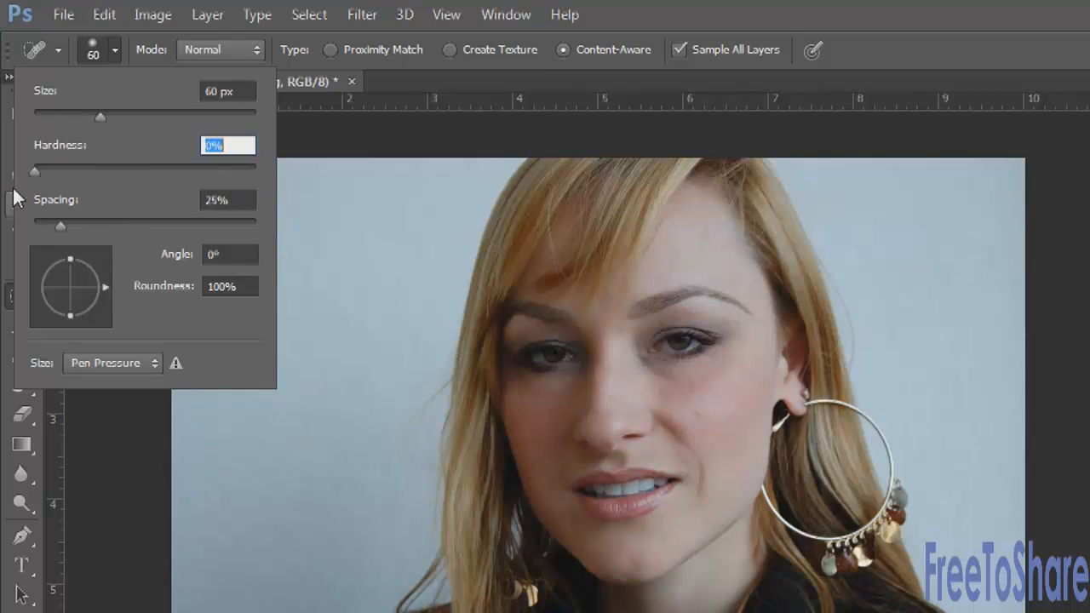
{"action": "left_click", "coordinate": [90, 49]}
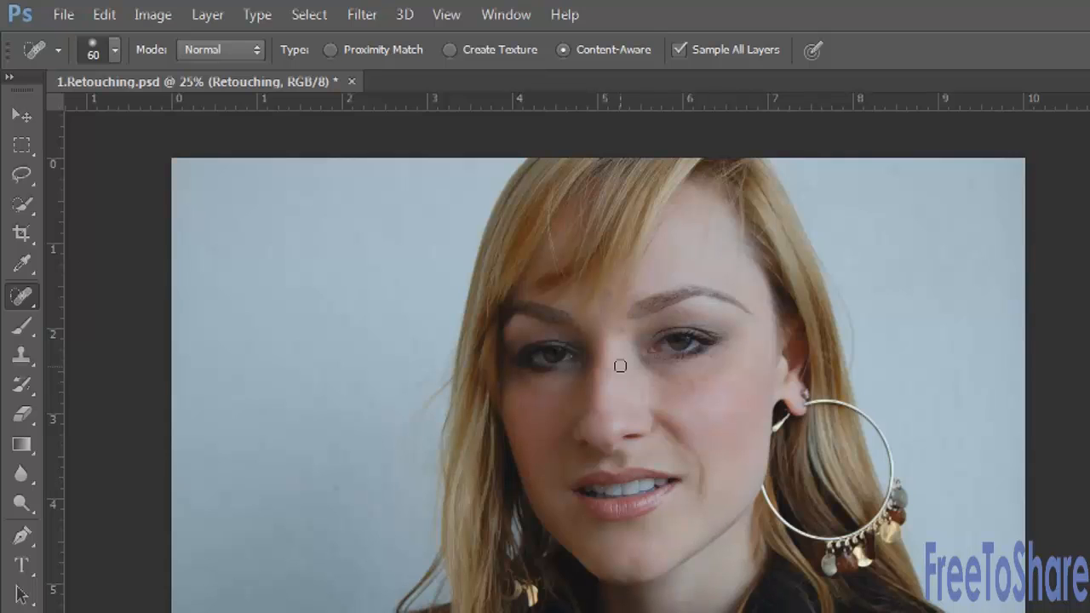
Heal the blemishes between the eyebrows and on the cheek beside the nose on the Retouching layer.
{"action": "left_click", "coordinate": [623, 327]}
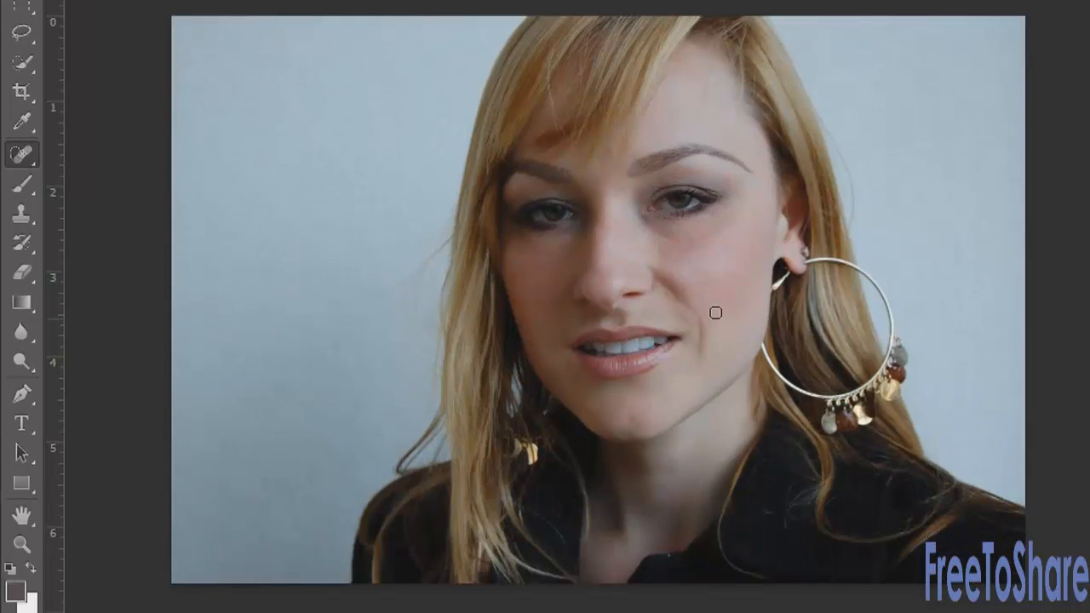
{"action": "left_click_drag", "start_coordinate": [663, 275], "coordinate": [681, 275]}
{"action": "left_click_drag", "start_coordinate": [693, 260], "coordinate": [707, 294]}
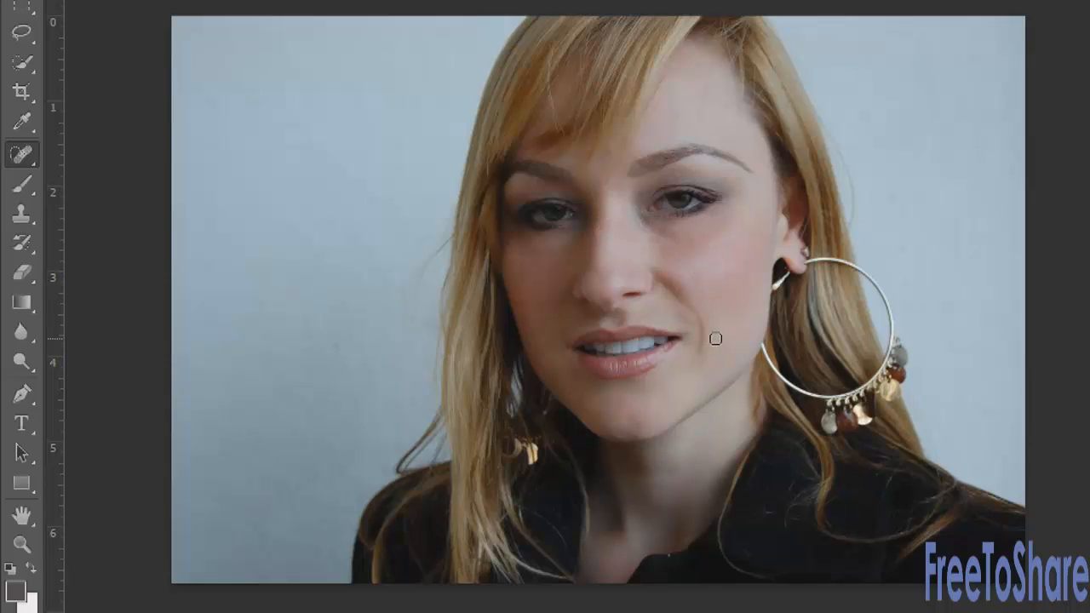
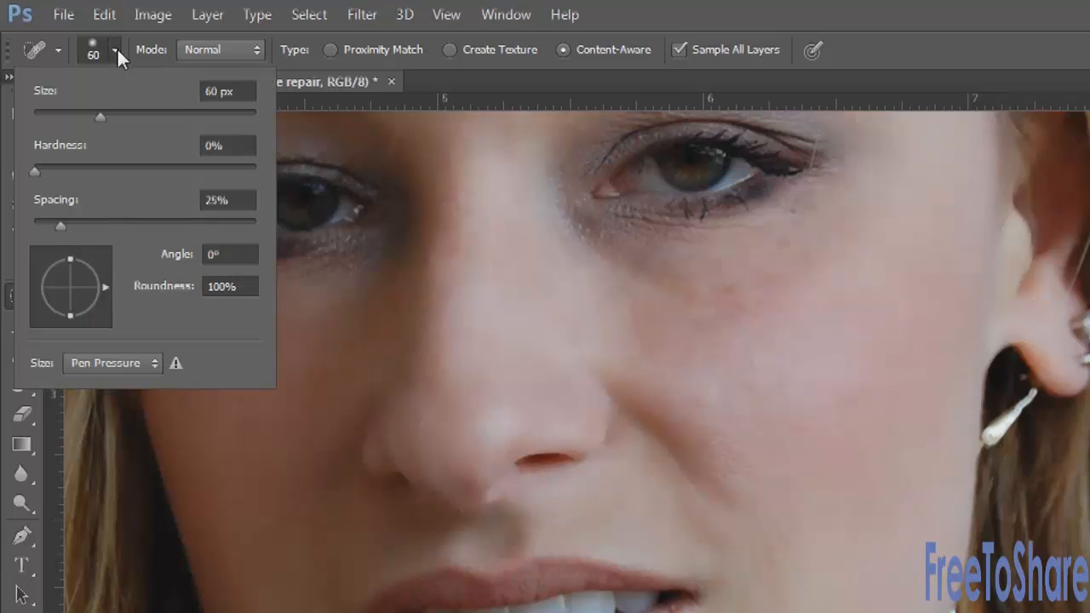
Set the Spot Healing Brush's hardness to 51% and its blending mode to Lighten.
{"action": "left_click", "coordinate": [132, 168]}
{"action": "left_click_drag", "start_coordinate": [133, 167], "coordinate": [147, 182]}
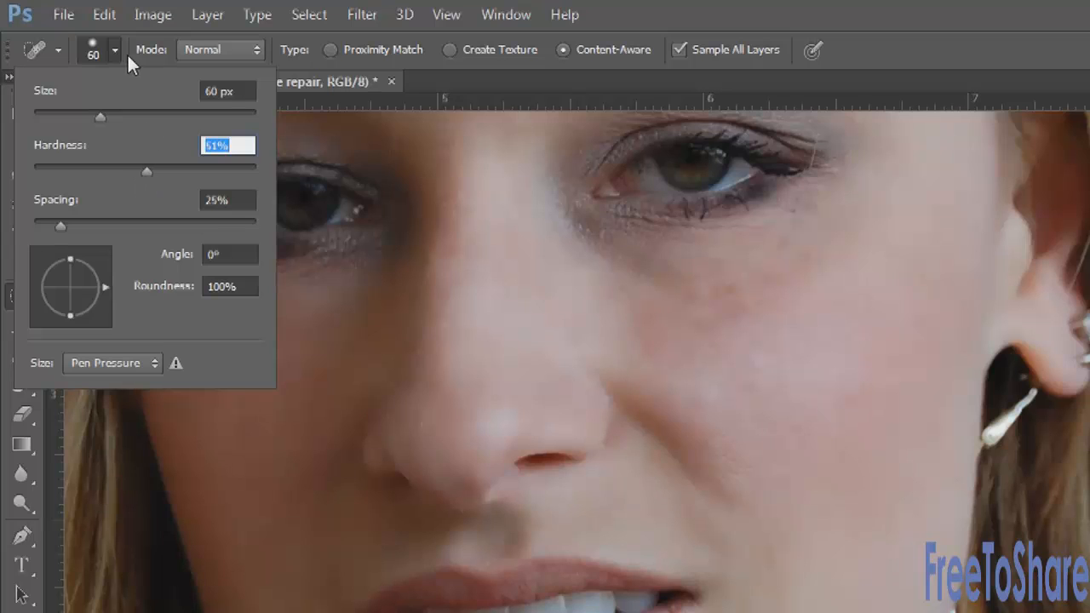
{"action": "left_click", "coordinate": [96, 43]}
{"action": "left_click", "coordinate": [214, 51]}
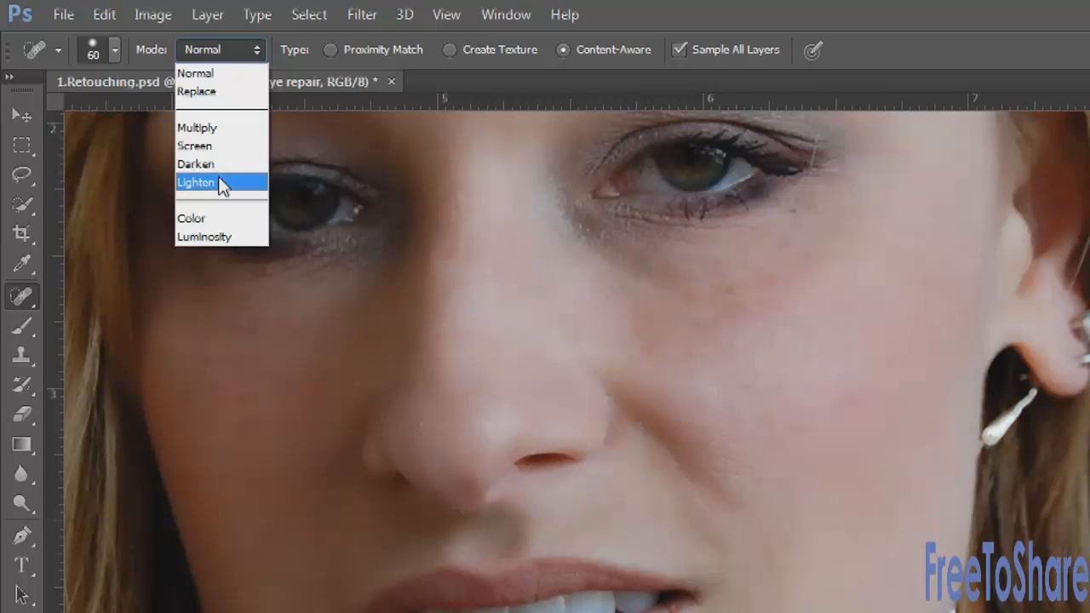
{"action": "left_click", "coordinate": [219, 182]}
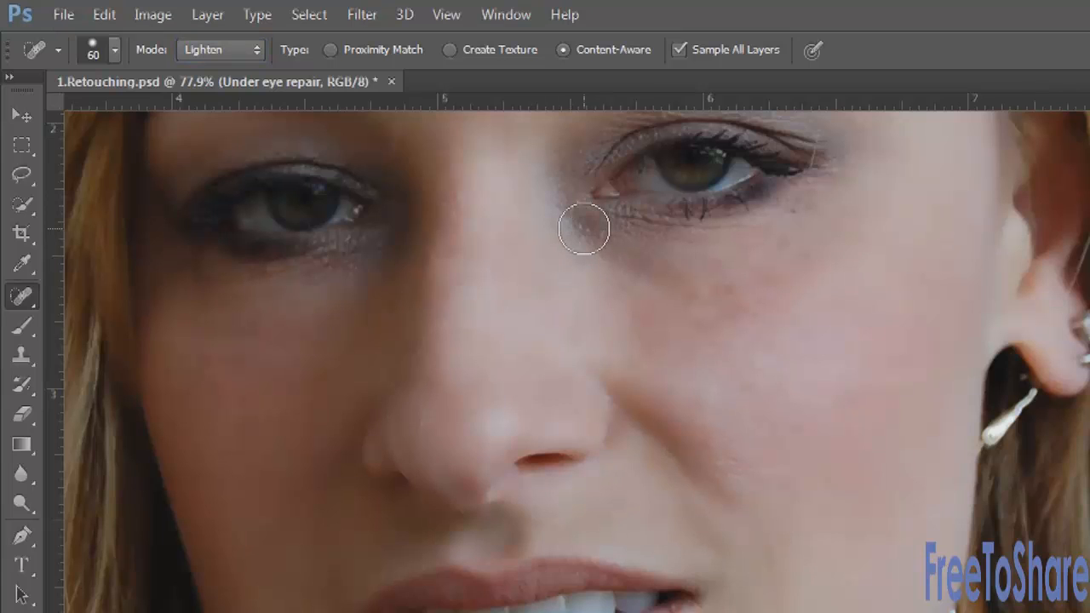
Spot-heal the fine lines and shadows beneath the eye nearest the visible ear on the Under eye repair layer.
{"action": "mouse_move", "coordinate": [577, 218]}
{"action": "left_mouse_down"}
{"action": "mouse_move", "coordinate": [624, 256]}
{"action": "mouse_move", "coordinate": [779, 248]}
{"action": "mouse_move", "coordinate": [803, 234]}
{"action": "left_mouse_up"}
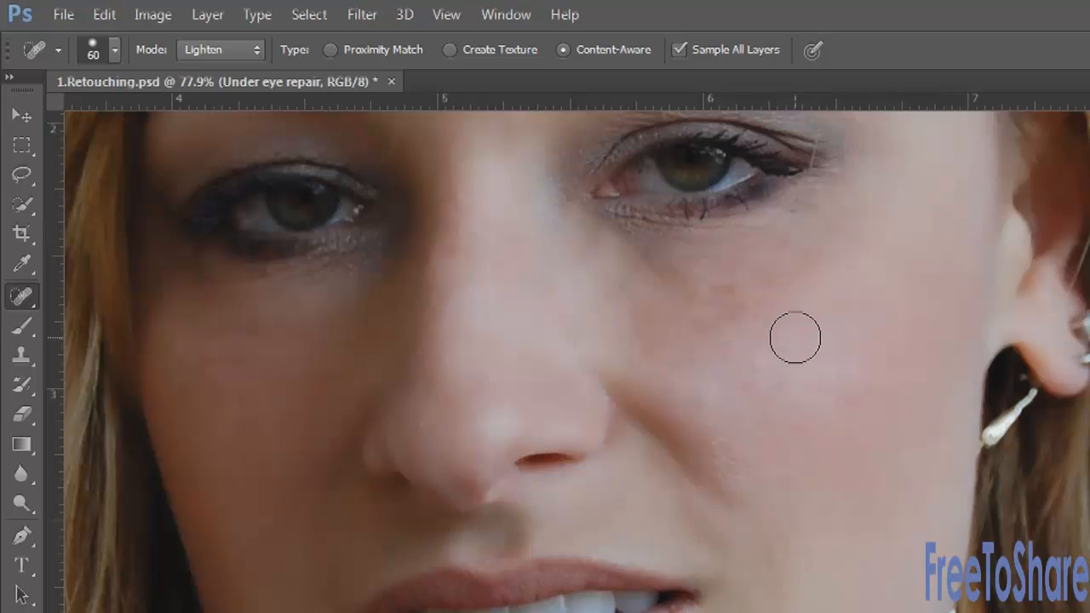
{"action": "mouse_move", "coordinate": [615, 235]}
{"action": "left_mouse_down"}
{"action": "mouse_move", "coordinate": [601, 227]}
{"action": "mouse_move", "coordinate": [803, 224]}
{"action": "mouse_move", "coordinate": [838, 242]}
{"action": "left_mouse_up"}
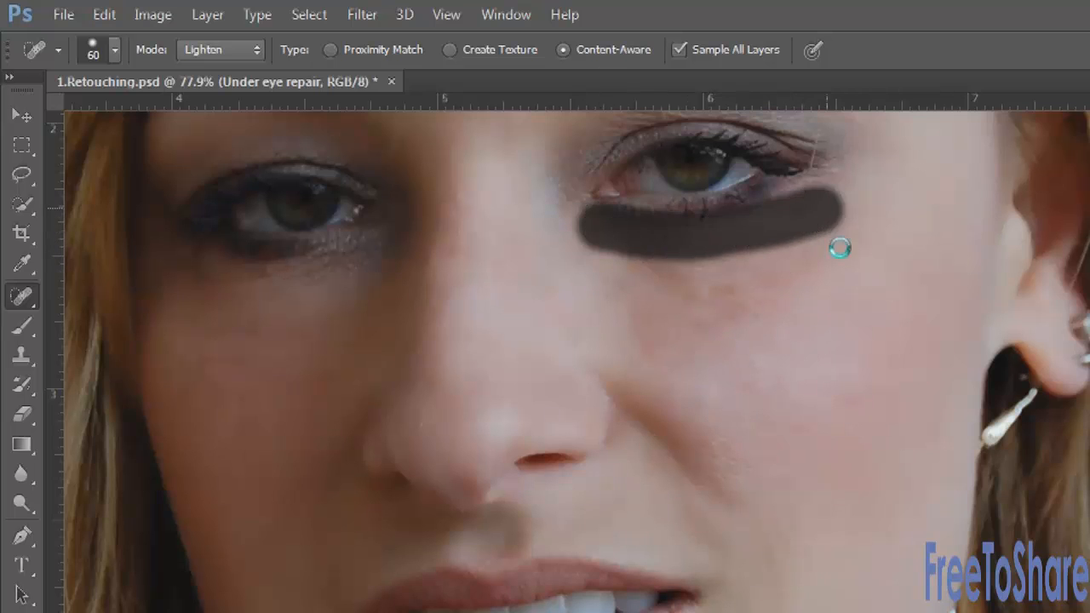
{"action": "mouse_move", "coordinate": [589, 267]}
{"action": "left_mouse_down"}
{"action": "mouse_move", "coordinate": [743, 300]}
{"action": "mouse_move", "coordinate": [833, 268]}
{"action": "mouse_move", "coordinate": [813, 303]}
{"action": "left_mouse_up"}
{"action": "mouse_move", "coordinate": [616, 238]}
{"action": "left_mouse_down"}
{"action": "mouse_move", "coordinate": [705, 232]}
{"action": "mouse_move", "coordinate": [813, 207]}
{"action": "left_mouse_up"}
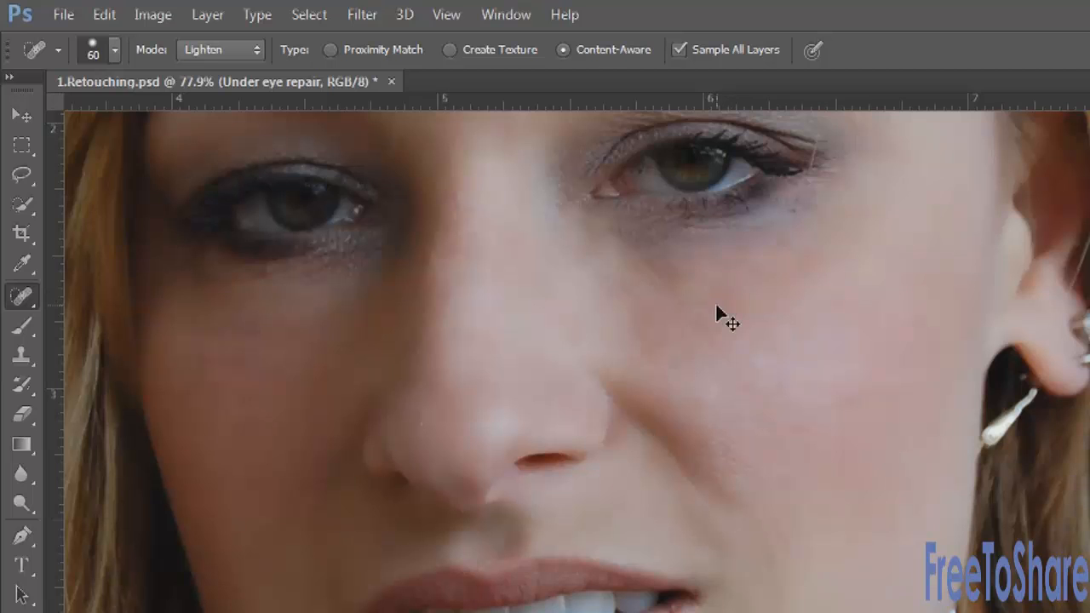
{"action": "left_click", "coordinate": [639, 274], "text": "alt"}
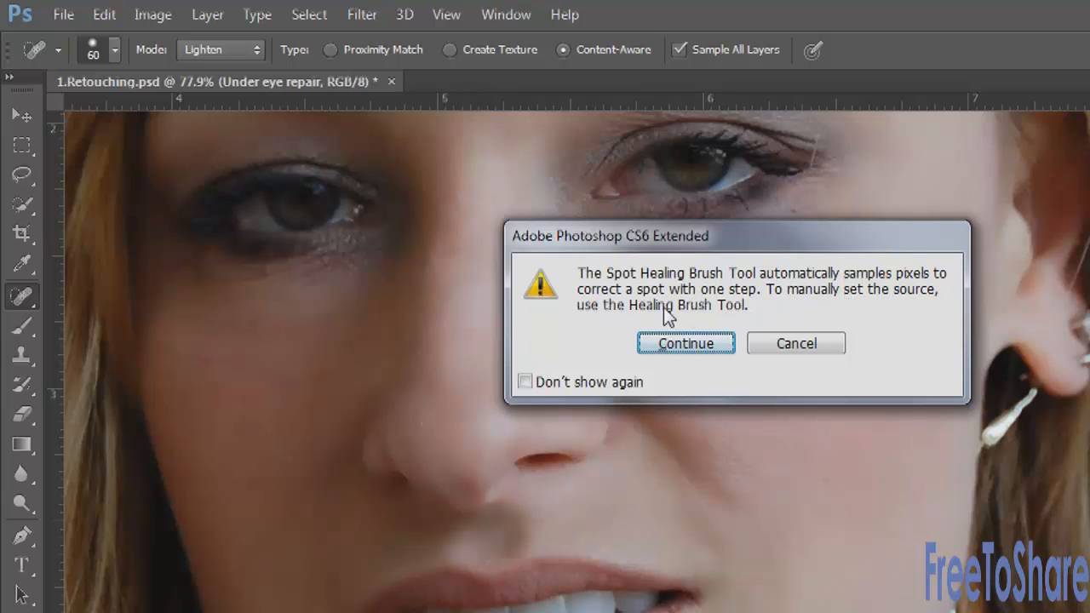
{"action": "left_click", "coordinate": [689, 344]}
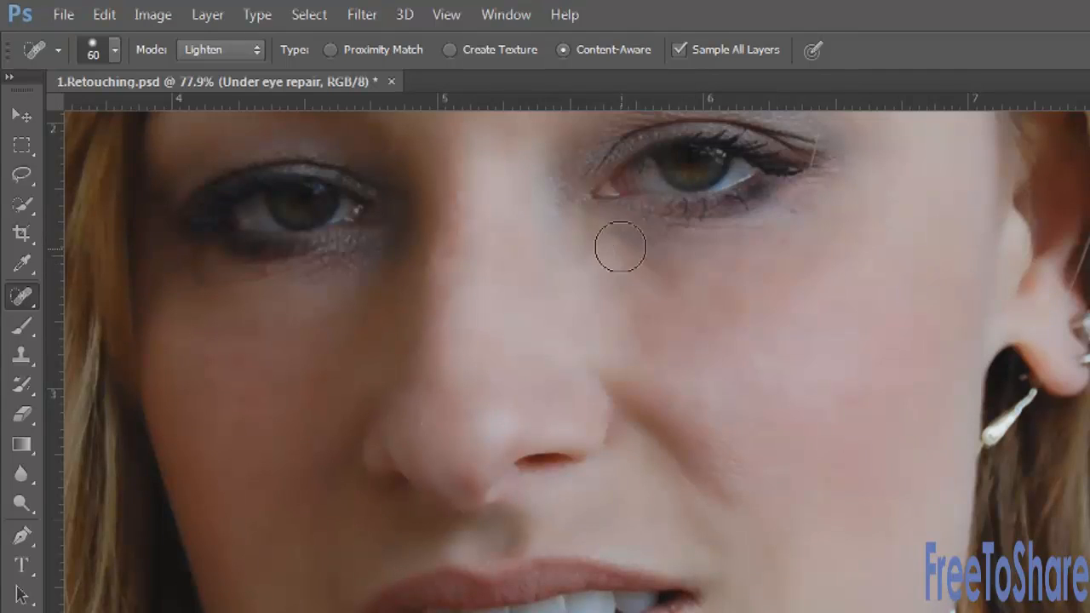
{"action": "left_click_drag", "start_coordinate": [604, 238], "coordinate": [776, 220]}
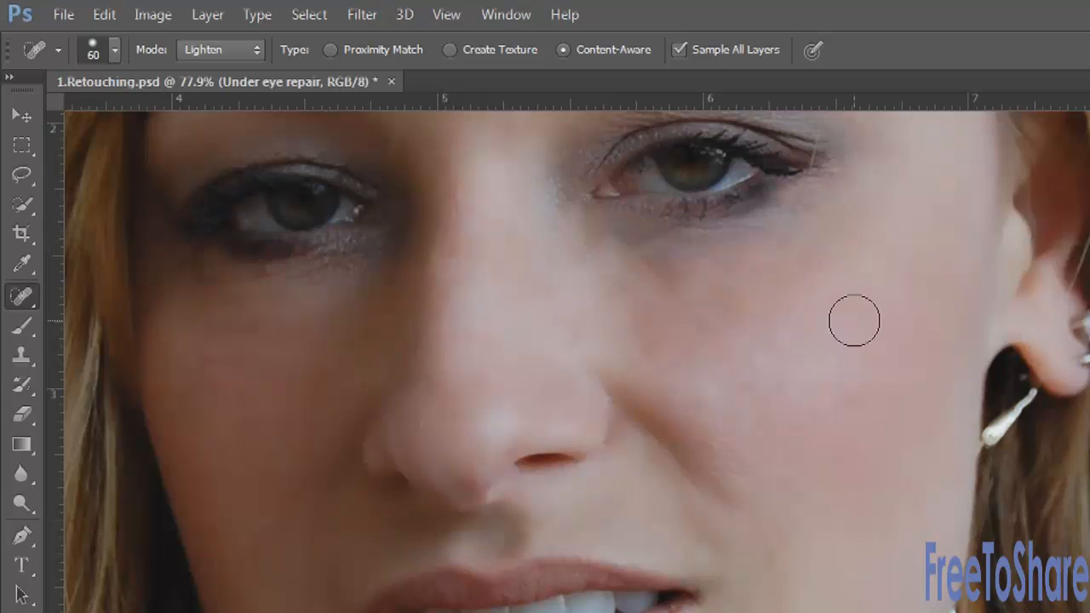
Switch to the Healing Brush at 40 px and paint sampled cheek skin over the area beneath each eye.
{"action": "right_click", "coordinate": [22, 298]}
{"action": "left_click", "coordinate": [111, 314]}
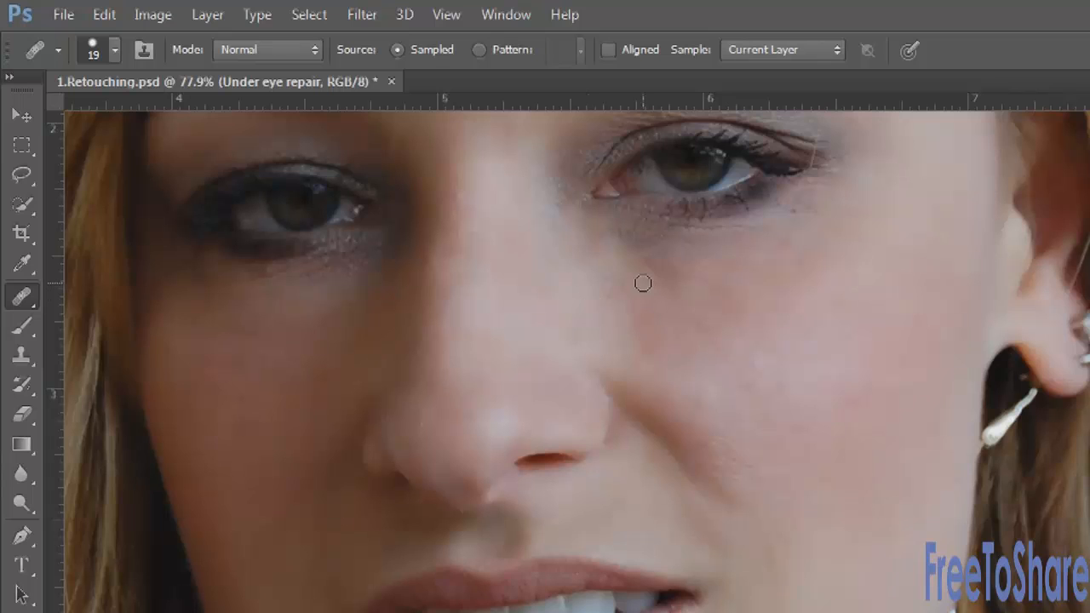
{"action": "key", "text": "bracketright"}
{"action": "key", "text": "bracketright"}
{"action": "key", "text": "bracketright"}
{"action": "key", "text": "bracketright"}
{"action": "left_click", "coordinate": [589, 253], "text": "alt"}
{"action": "mouse_move", "coordinate": [596, 227]}
{"action": "left_mouse_down"}
{"action": "mouse_move", "coordinate": [715, 230]}
{"action": "mouse_move", "coordinate": [795, 219]}
{"action": "left_mouse_up"}
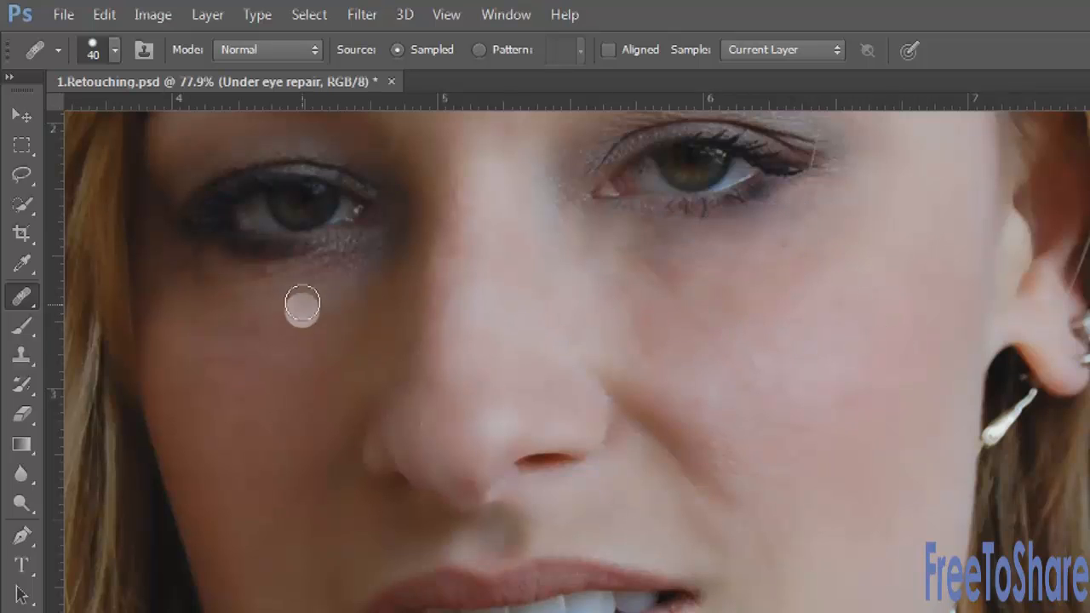
{"action": "left_click", "coordinate": [360, 294], "text": "alt"}
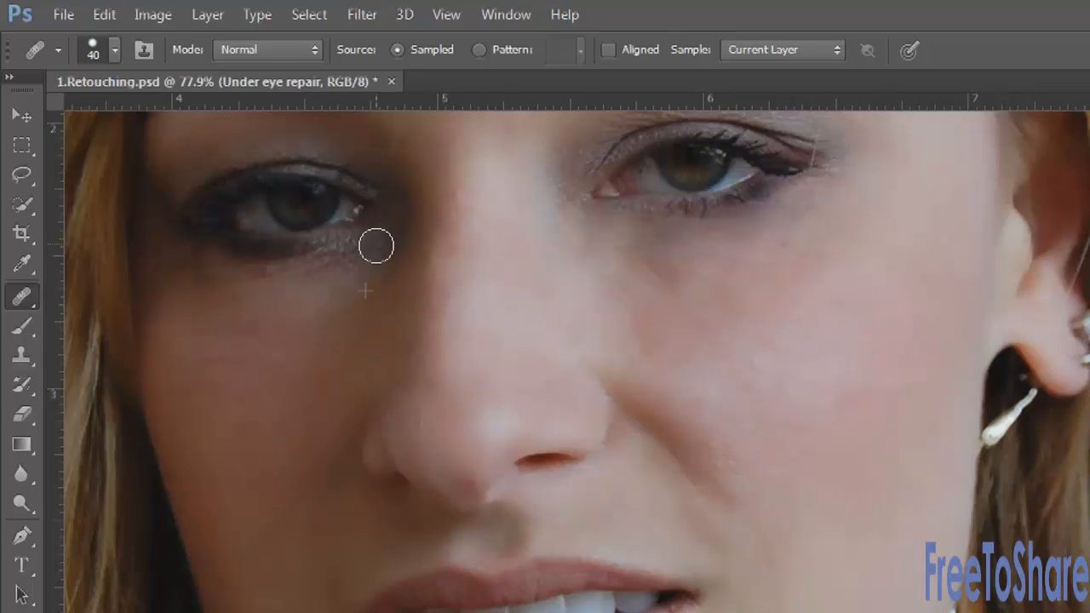
{"action": "mouse_move", "coordinate": [375, 243]}
{"action": "left_mouse_down"}
{"action": "mouse_move", "coordinate": [341, 262]}
{"action": "mouse_move", "coordinate": [233, 267]}
{"action": "left_mouse_up"}
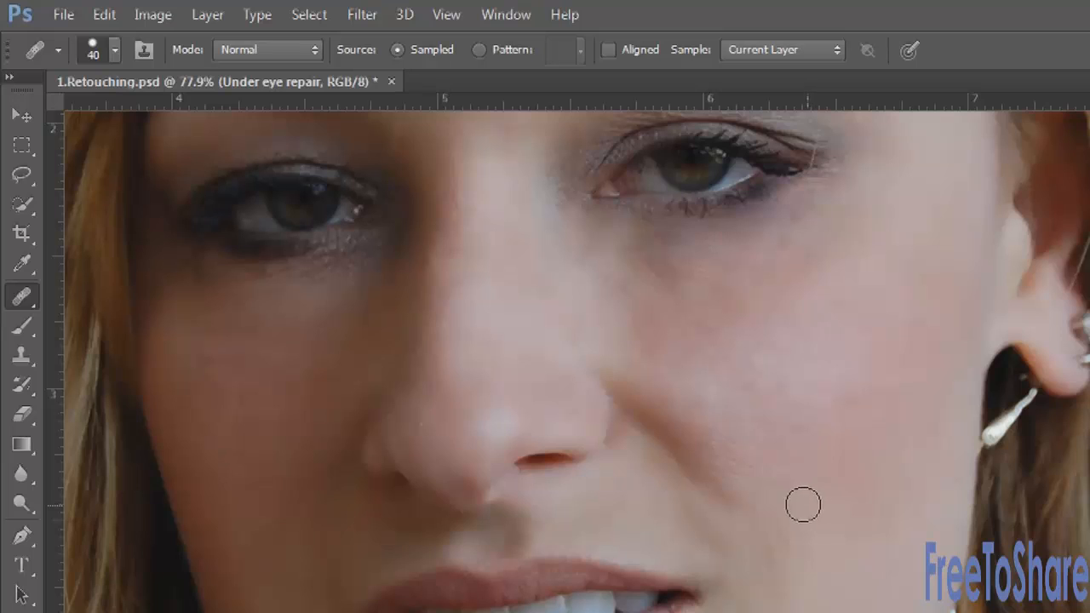
Set the Healing Brush to sample Current & Below and heal the lines beneath the eye nearest the long hair.
{"action": "left_click", "coordinate": [781, 48]}
{"action": "left_click", "coordinate": [788, 91]}
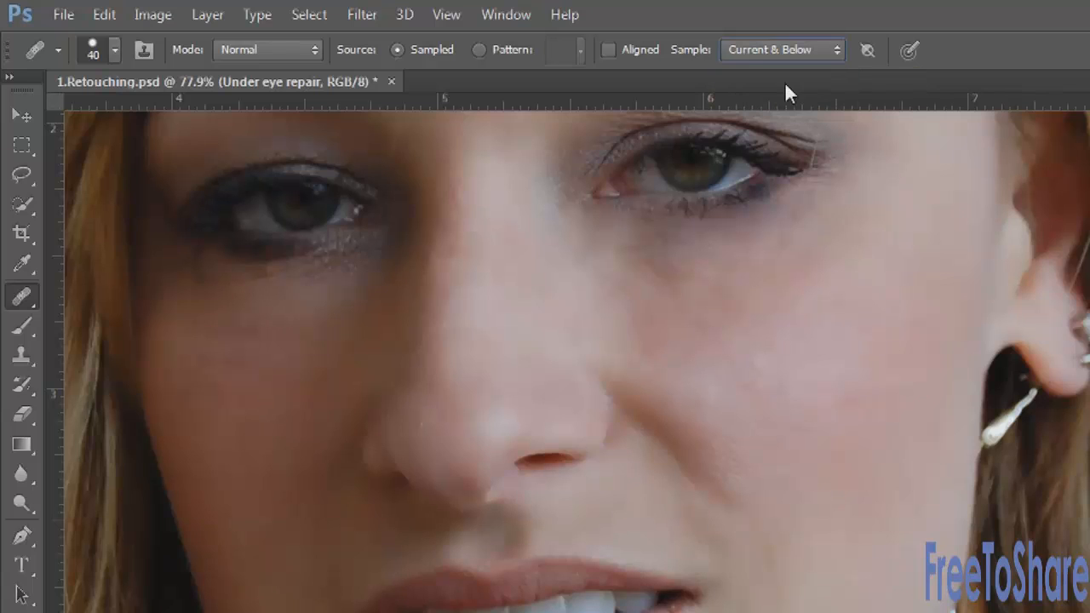
{"action": "left_click", "coordinate": [350, 298], "text": "alt"}
{"action": "mouse_move", "coordinate": [369, 261]}
{"action": "left_mouse_down"}
{"action": "mouse_move", "coordinate": [299, 269]}
{"action": "mouse_move", "coordinate": [221, 258]}
{"action": "left_mouse_up"}
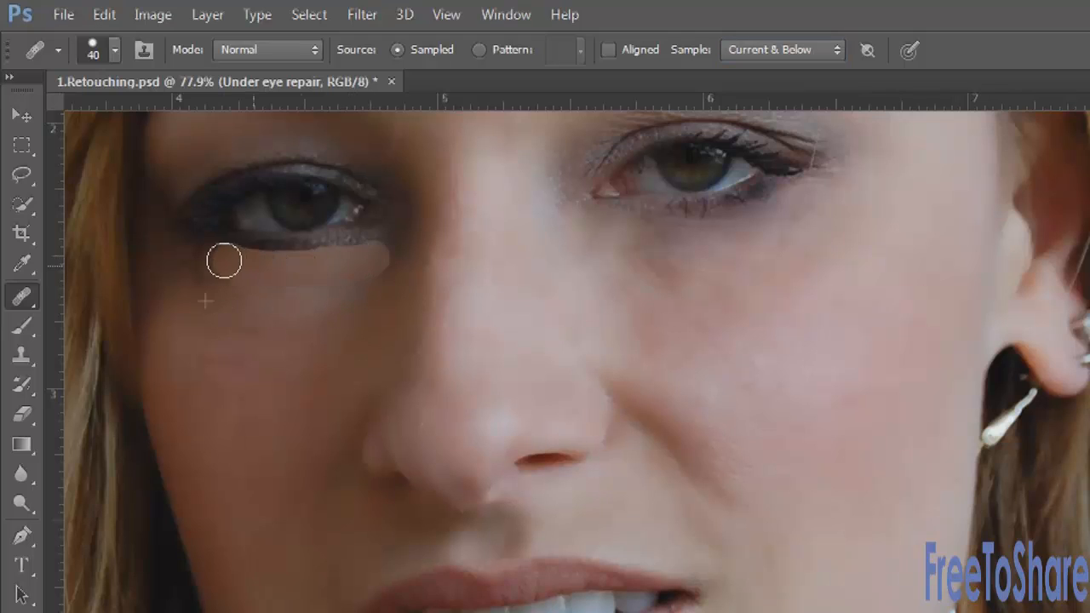
{"action": "left_click", "coordinate": [295, 295], "text": "alt"}
{"action": "left_click_drag", "start_coordinate": [257, 283], "coordinate": [173, 267]}
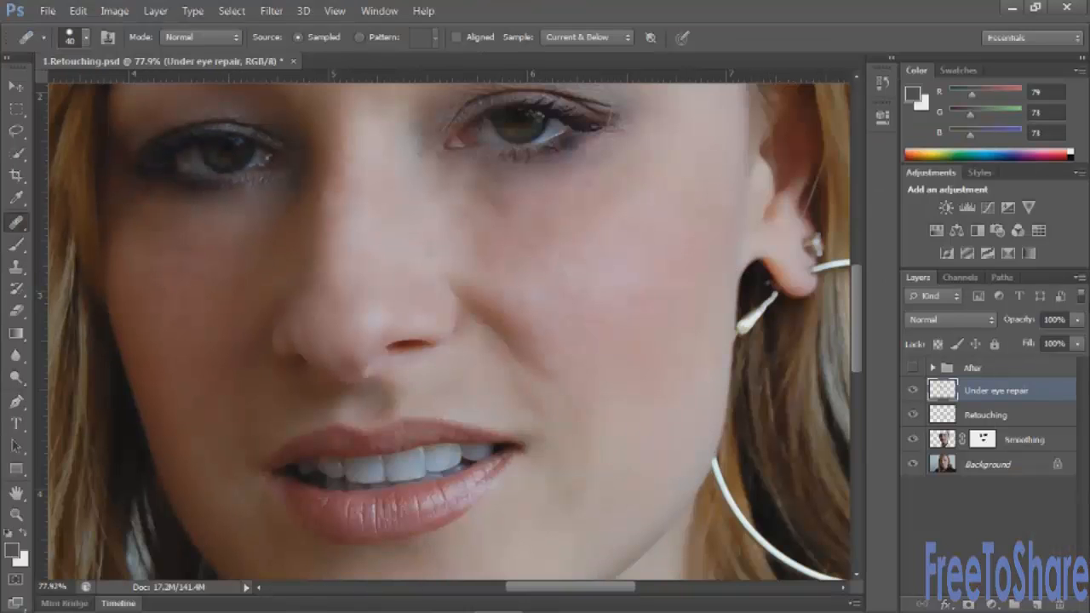
Set the Under eye repair layer's opacity to 69% and compare the result by toggling the layer's visibility.
{"action": "left_click", "coordinate": [1080, 321]}
{"action": "left_click_drag", "start_coordinate": [1078, 340], "coordinate": [1020, 343]}
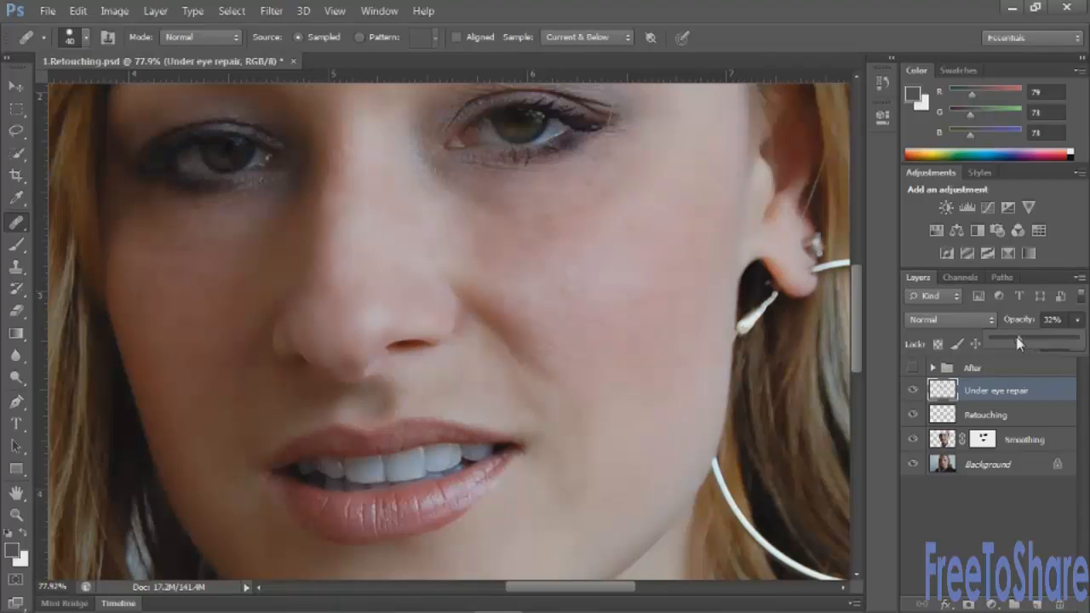
{"action": "mouse_move", "coordinate": [1058, 344]}
{"action": "left_mouse_down"}
{"action": "mouse_move", "coordinate": [1075, 343]}
{"action": "mouse_move", "coordinate": [1050, 345]}
{"action": "left_mouse_up"}
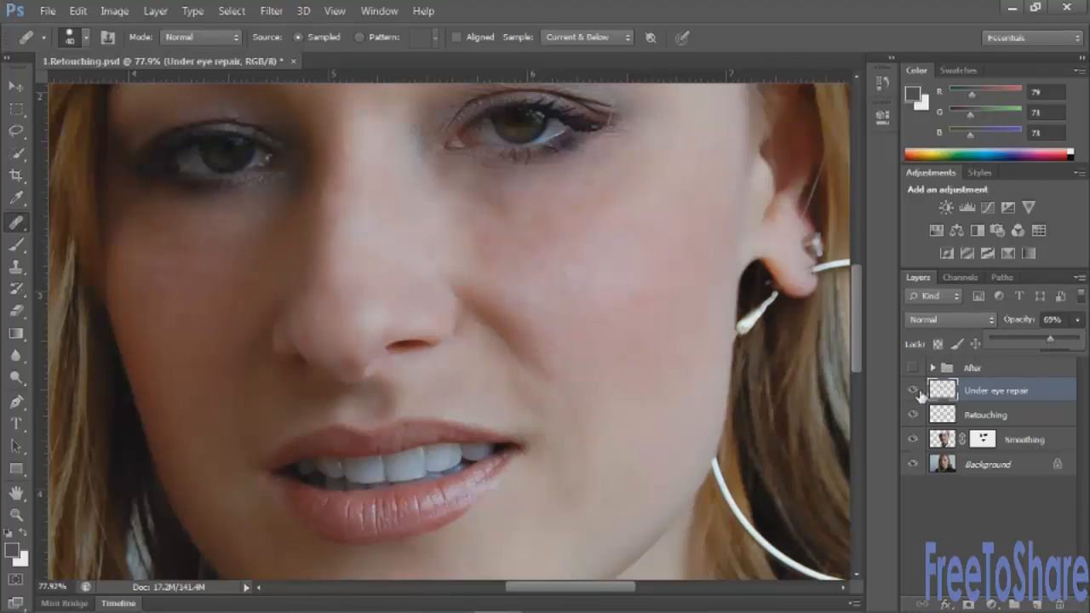
{"action": "left_click", "coordinate": [915, 390]}
{"action": "left_click", "coordinate": [915, 390]}
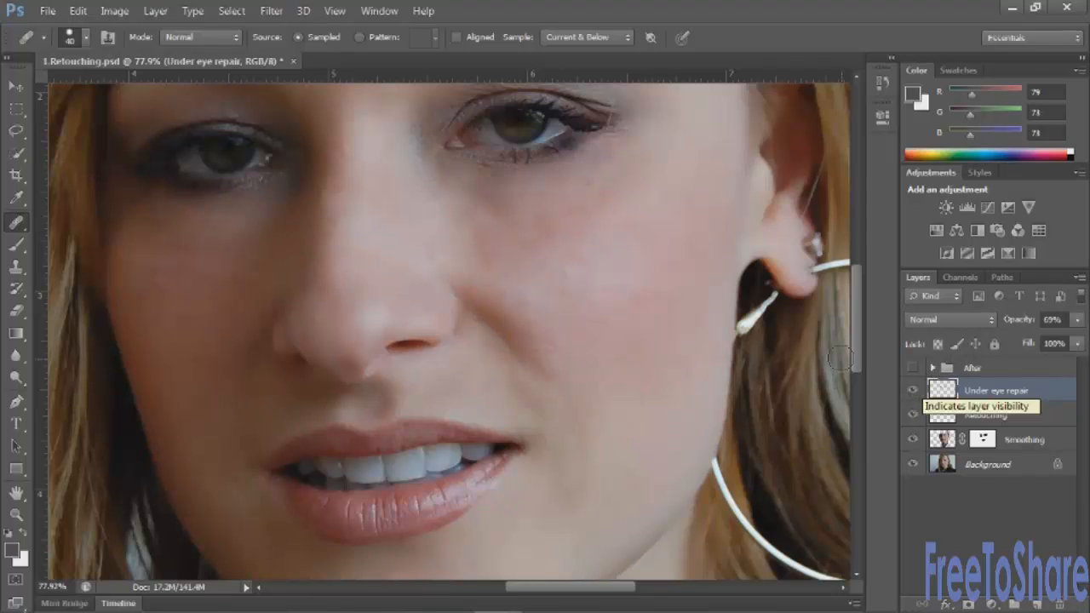
Select the inside of both eyes with the Lasso tool, following the eyelid edges.
{"action": "left_click_drag", "start_coordinate": [479, 202], "coordinate": [518, 319]}
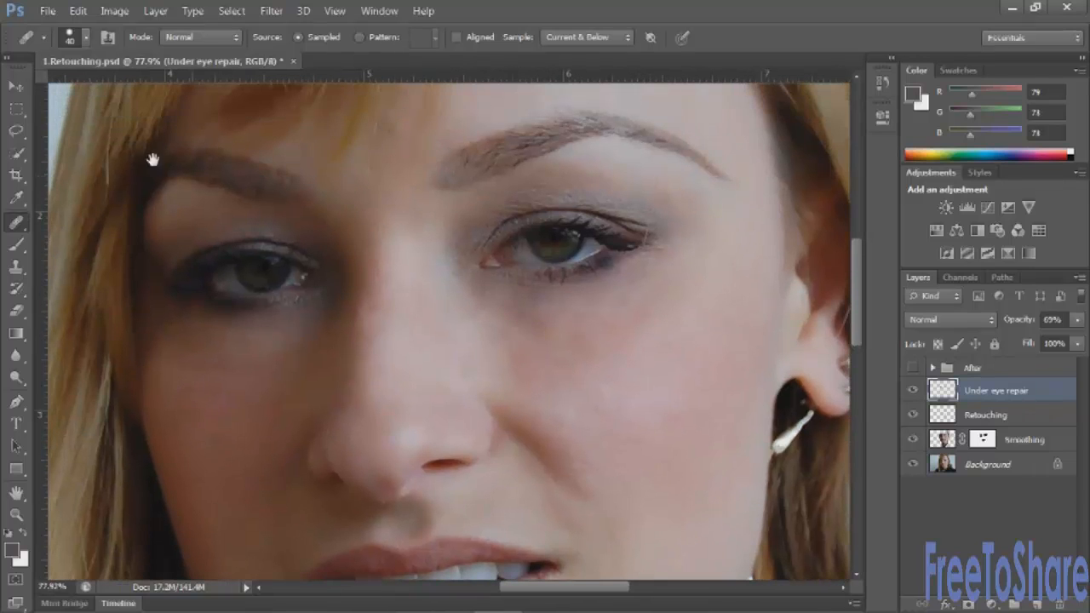
{"action": "left_click", "coordinate": [19, 87]}
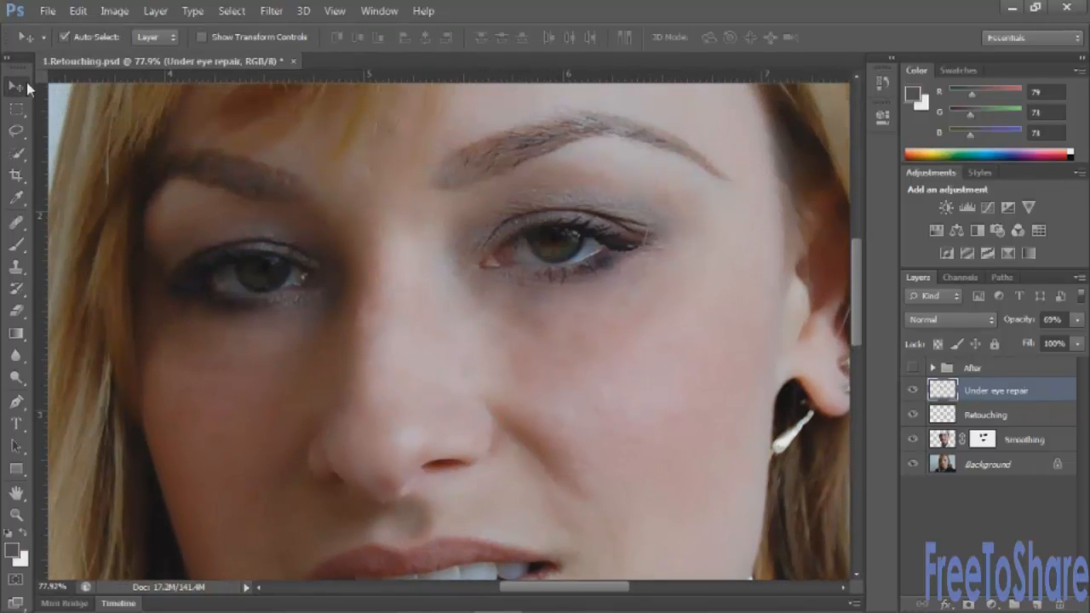
{"action": "left_click", "coordinate": [15, 132]}
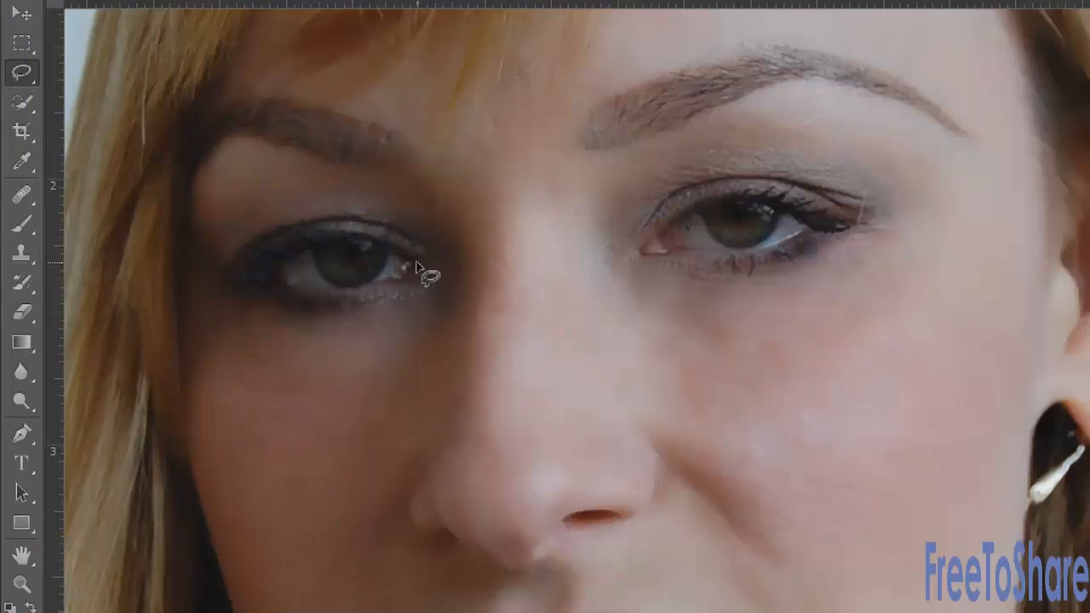
{"action": "mouse_move", "coordinate": [417, 266]}
{"action": "left_mouse_down"}
{"action": "mouse_move", "coordinate": [384, 244]}
{"action": "mouse_move", "coordinate": [315, 238]}
{"action": "mouse_move", "coordinate": [284, 258]}
{"action": "mouse_move", "coordinate": [273, 283]}
{"action": "mouse_move", "coordinate": [341, 293]}
{"action": "mouse_move", "coordinate": [424, 261]}
{"action": "left_mouse_up"}
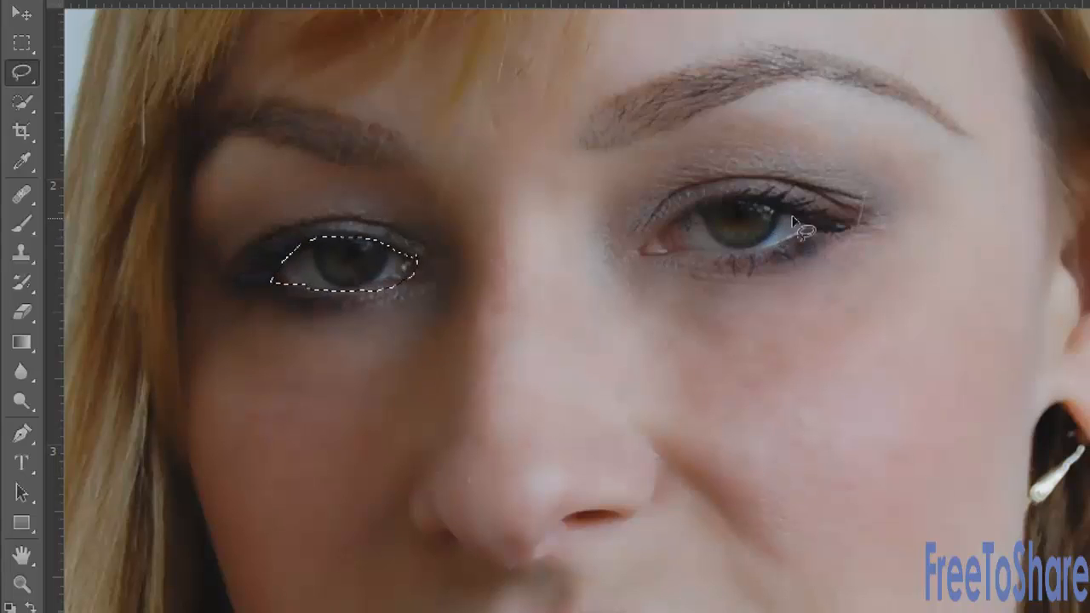
{"action": "mouse_move", "coordinate": [802, 214]}
{"action": "left_mouse_down"}
{"action": "mouse_move", "coordinate": [755, 200]}
{"action": "mouse_move", "coordinate": [677, 212]}
{"action": "mouse_move", "coordinate": [655, 230]}
{"action": "mouse_move", "coordinate": [677, 249]}
{"action": "mouse_move", "coordinate": [750, 254]}
{"action": "mouse_move", "coordinate": [813, 227]}
{"action": "left_mouse_up"}
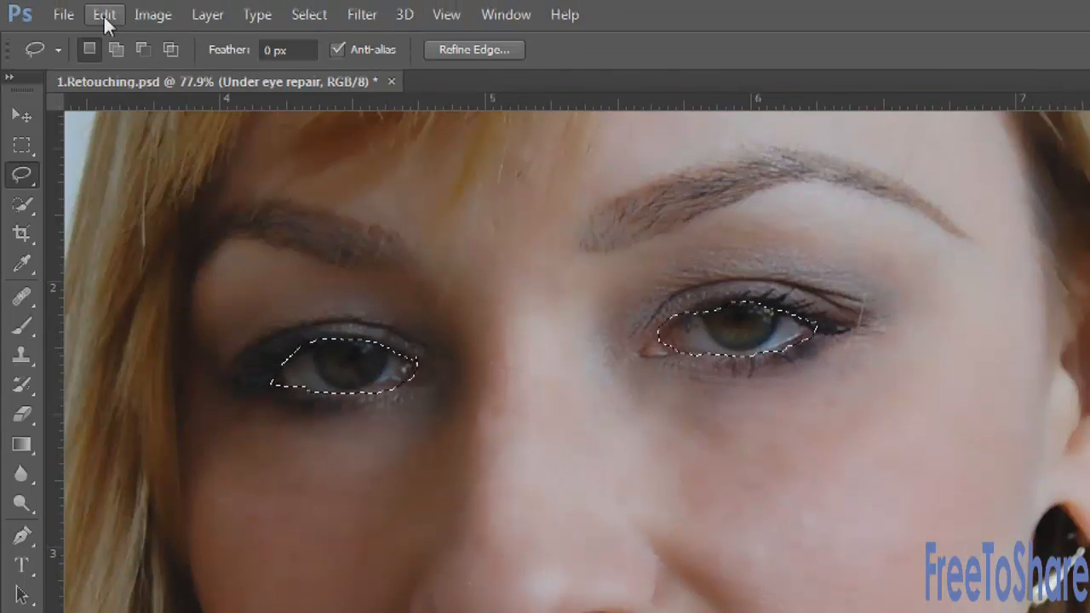
Copy the selected eyes merged from all visible layers and paste them onto a new layer named Whiten 1.
{"action": "left_click", "coordinate": [103, 16]}
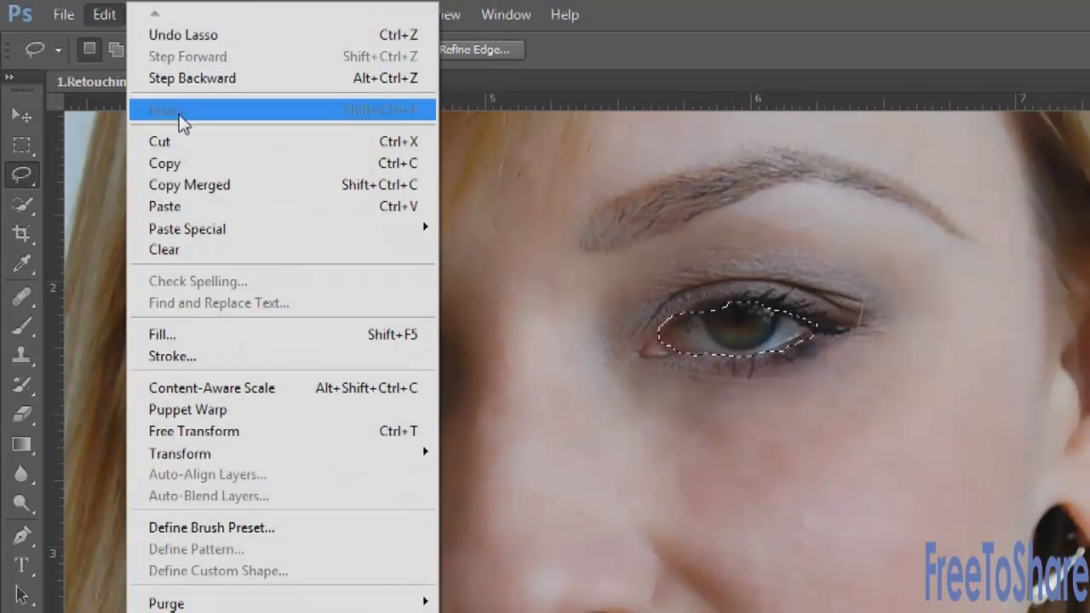
{"action": "left_click", "coordinate": [213, 183]}
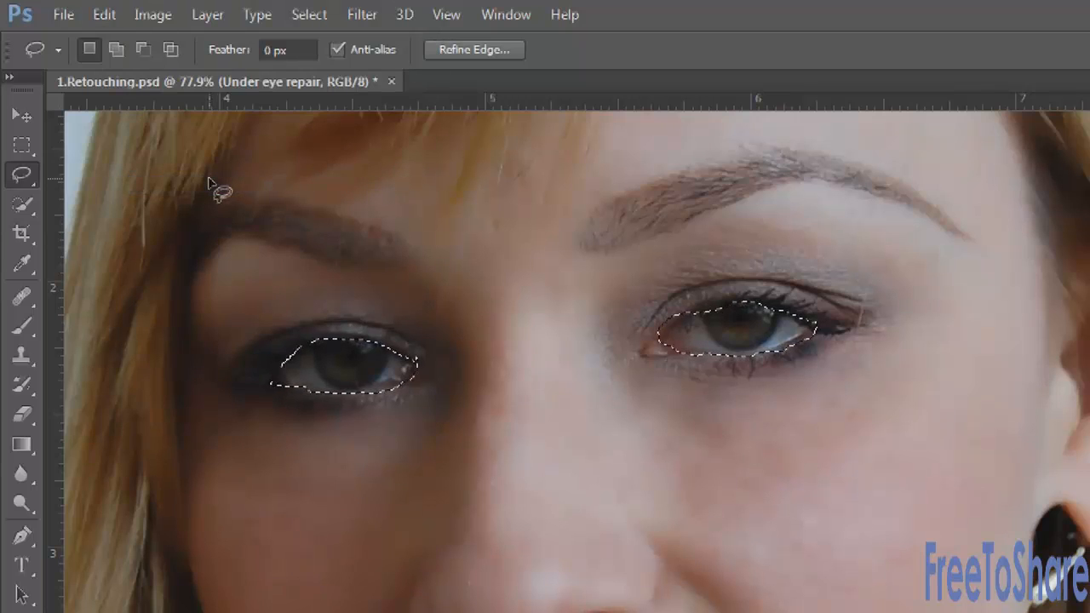
{"action": "left_click", "coordinate": [102, 12]}
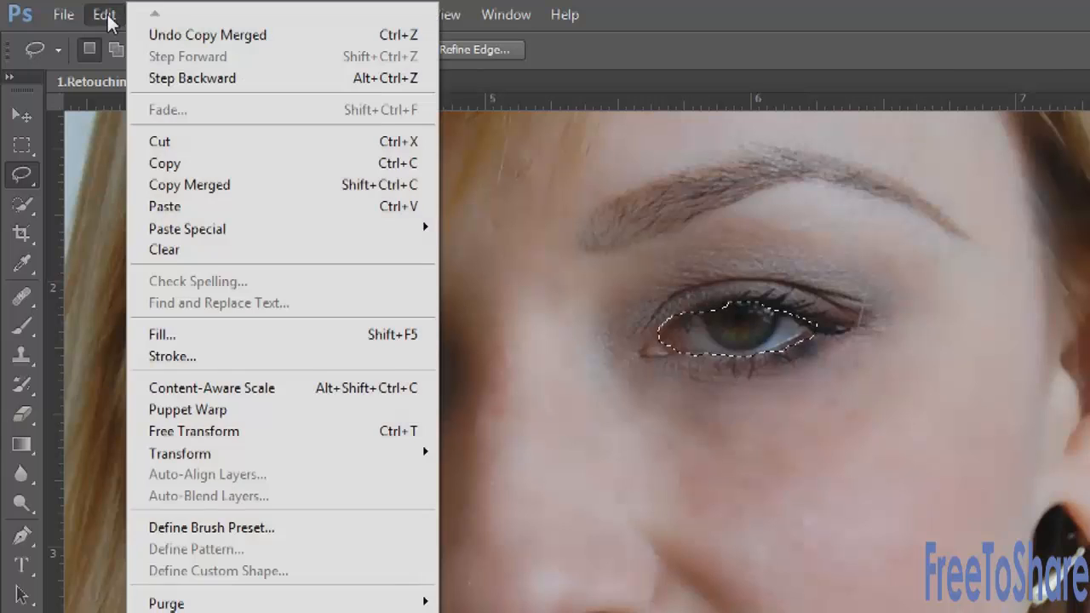
{"action": "left_click", "coordinate": [164, 208]}
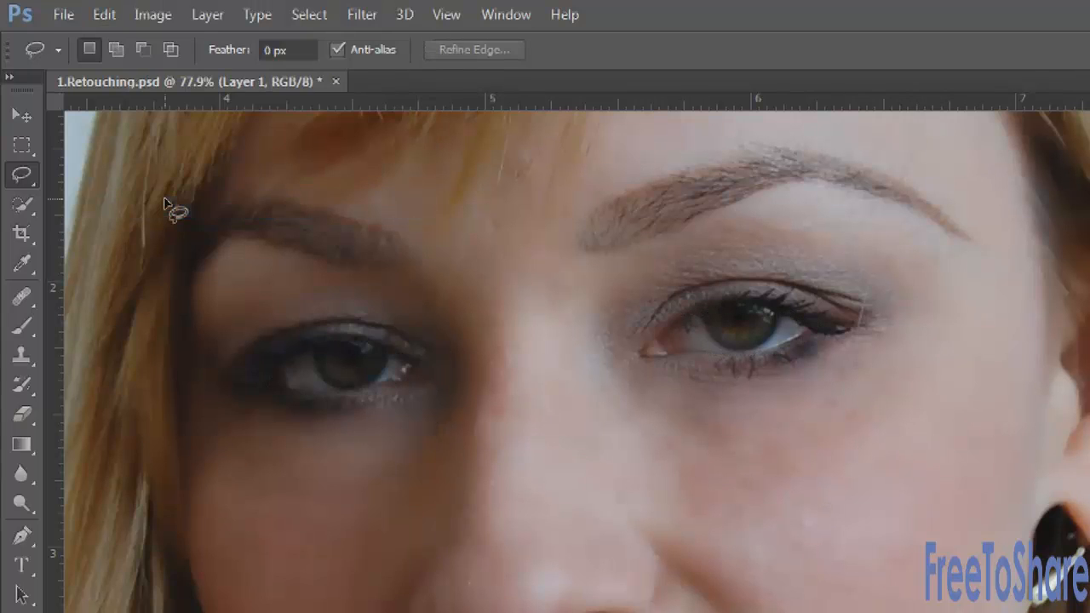
{"action": "double_click", "coordinate": [979, 390]}
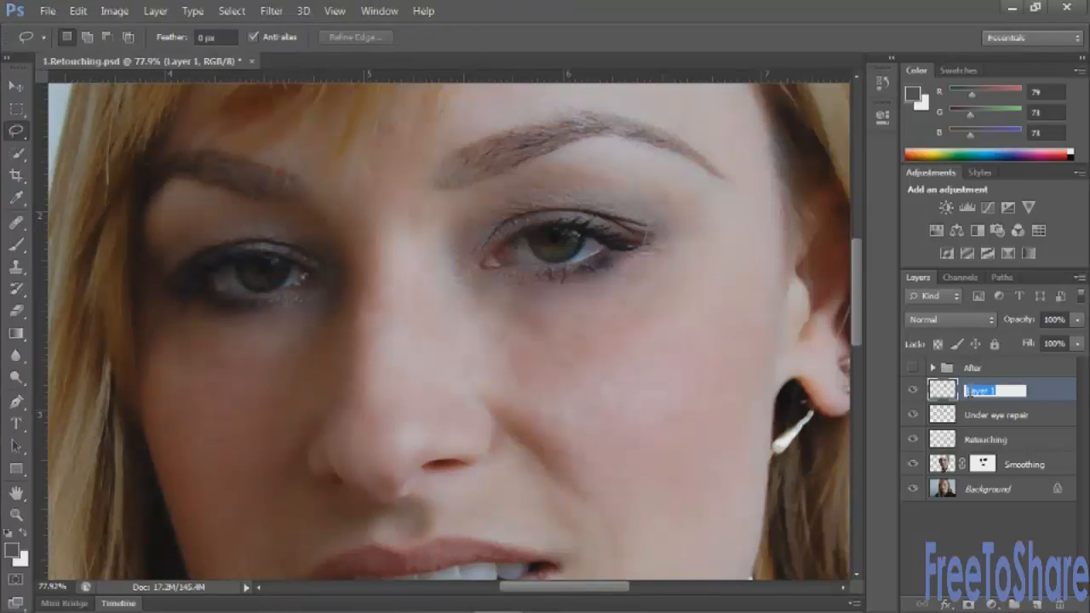
{"action": "type", "text": "M"}
Switch to the Brush tool and set its size to 7 px and hardness to 100%.
{"action": "left_click", "coordinate": [14, 246]}
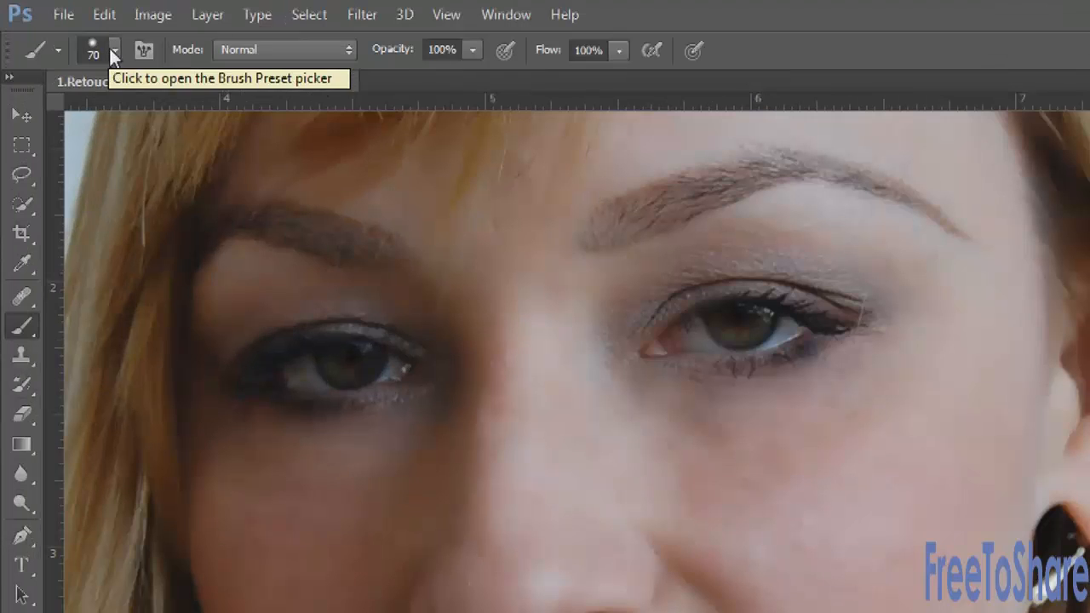
{"action": "left_click", "coordinate": [85, 37]}
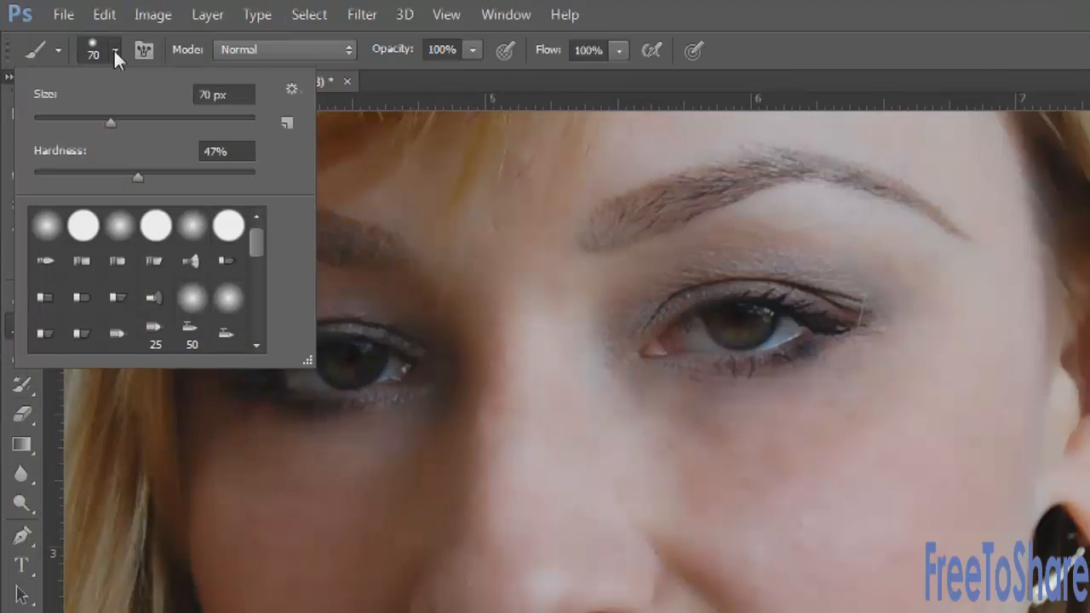
{"action": "left_click", "coordinate": [41, 121]}
{"action": "left_click", "coordinate": [192, 173]}
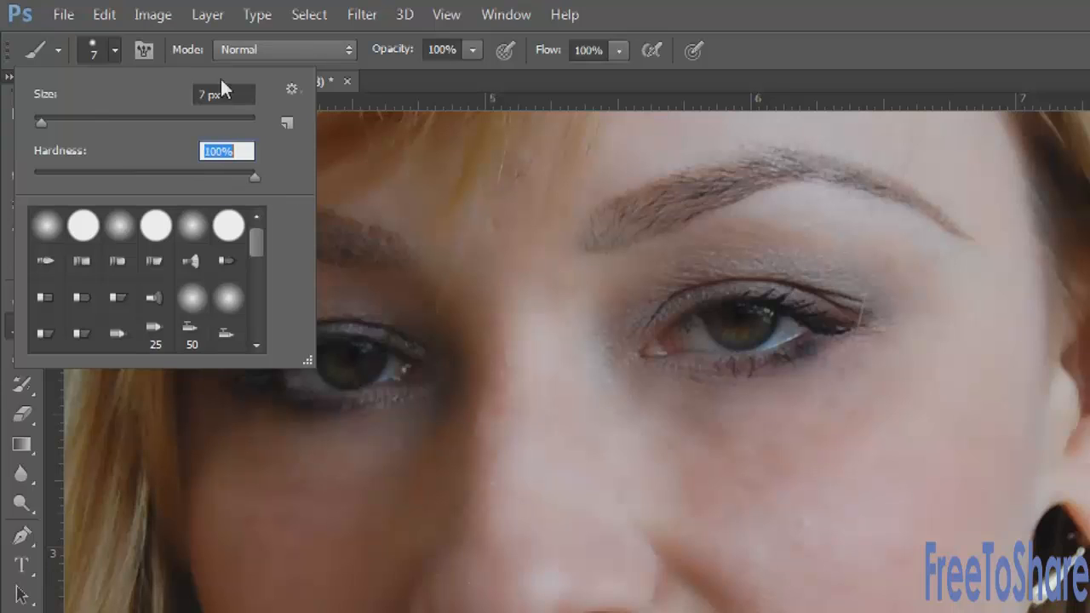
{"action": "left_click", "coordinate": [93, 51]}
{"action": "left_click", "coordinate": [92, 51]}
{"action": "left_click", "coordinate": [93, 51]}
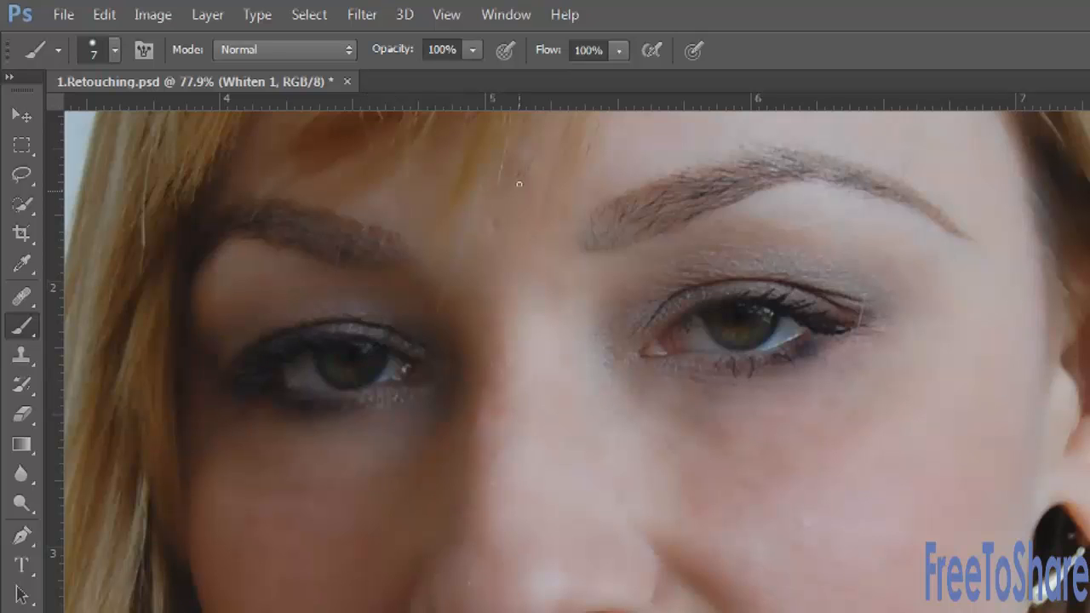
Set the brush opacity to 50% and its blending mode to Color.
{"action": "left_click", "coordinate": [473, 50]}
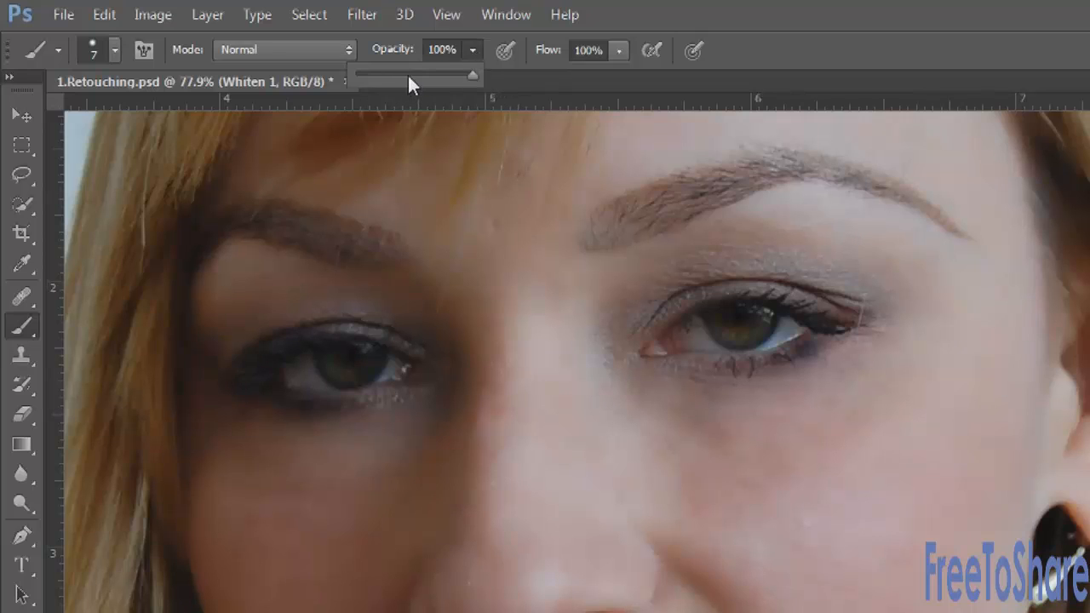
{"action": "left_click", "coordinate": [407, 74]}
{"action": "left_click", "coordinate": [438, 51]}
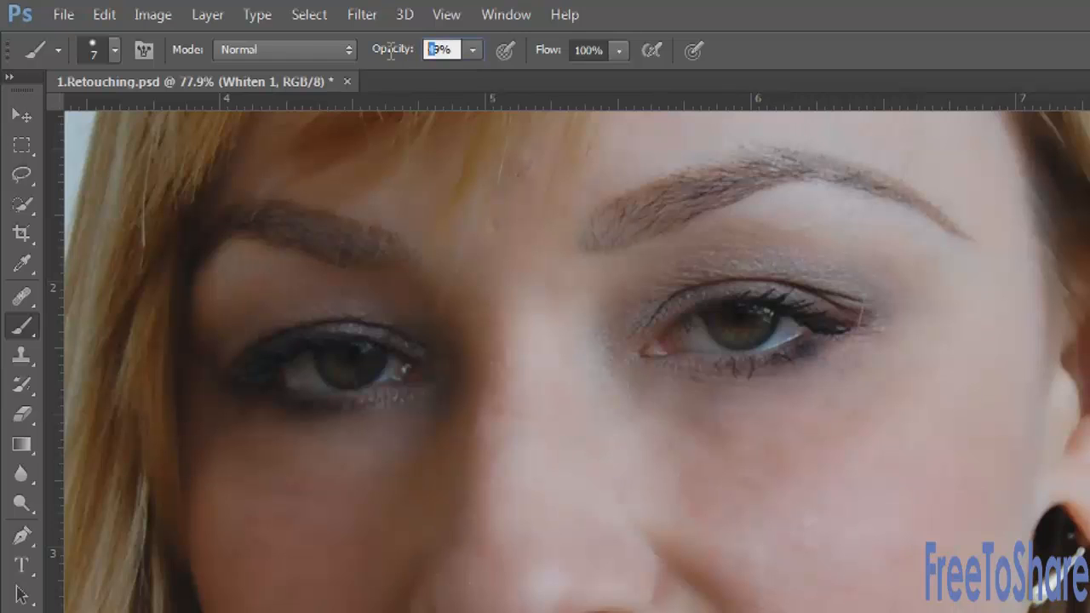
{"action": "type", "text": "50"}
{"action": "left_click", "coordinate": [346, 51]}
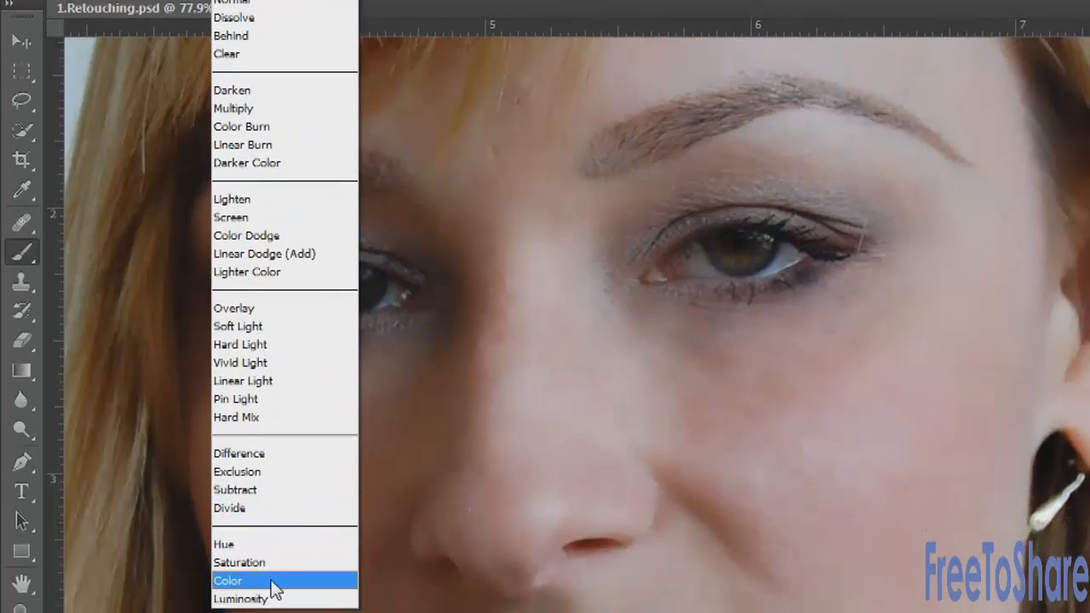
{"action": "left_click", "coordinate": [272, 581]}
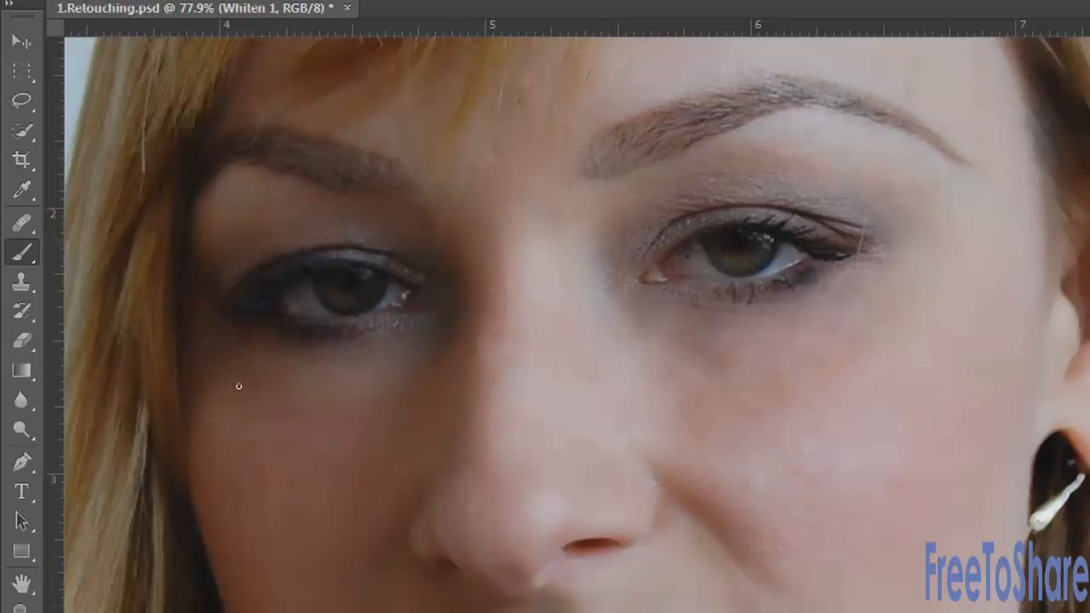
Sample a clean eye-white colour from the brighter eye and brush it over the discoloured parts of that eye's white at 200% zoom.
{"action": "left_click", "coordinate": [23, 191]}
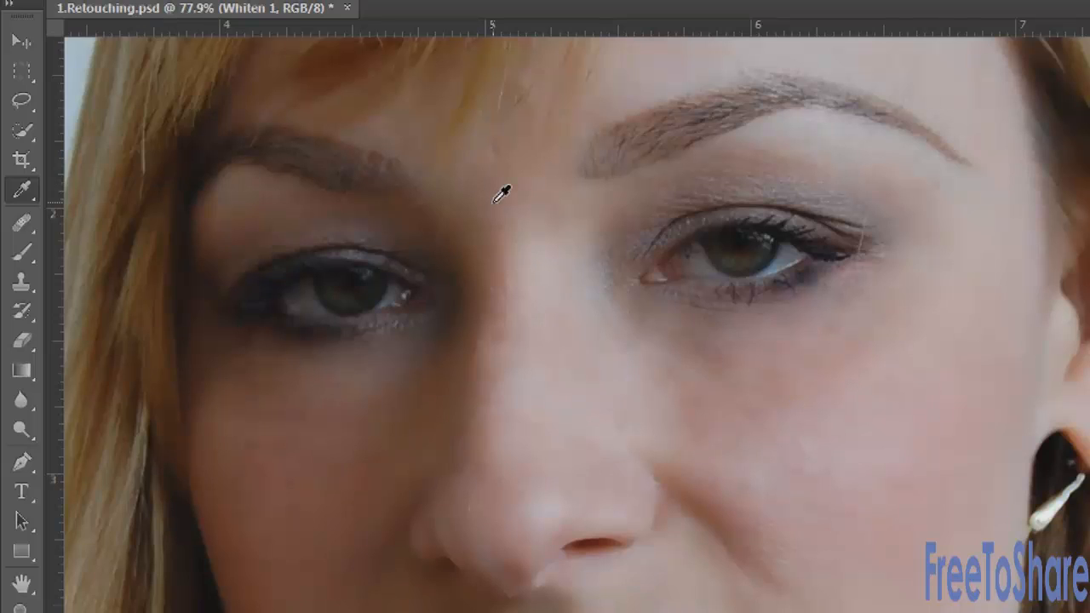
{"action": "left_click", "coordinate": [792, 248]}
{"action": "left_click", "coordinate": [22, 252]}
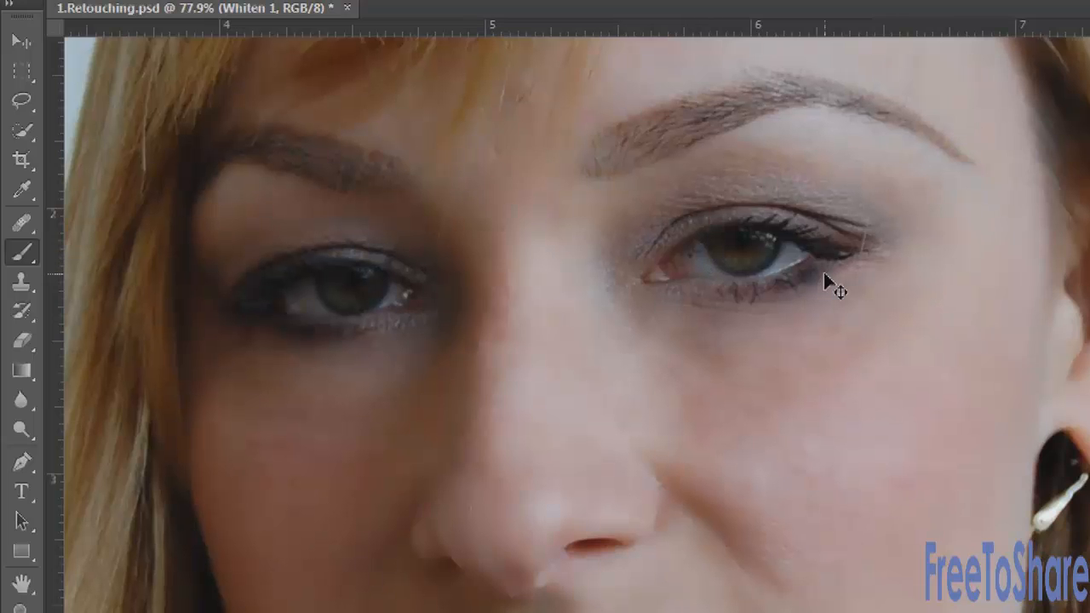
{"action": "key", "text": "ctrl+plus"}
{"action": "key", "text": "ctrl+plus"}
{"action": "mouse_move", "coordinate": [871, 134]}
{"action": "left_mouse_down"}
{"action": "mouse_move", "coordinate": [701, 346]}
{"action": "mouse_move", "coordinate": [689, 314]}
{"action": "left_mouse_up"}
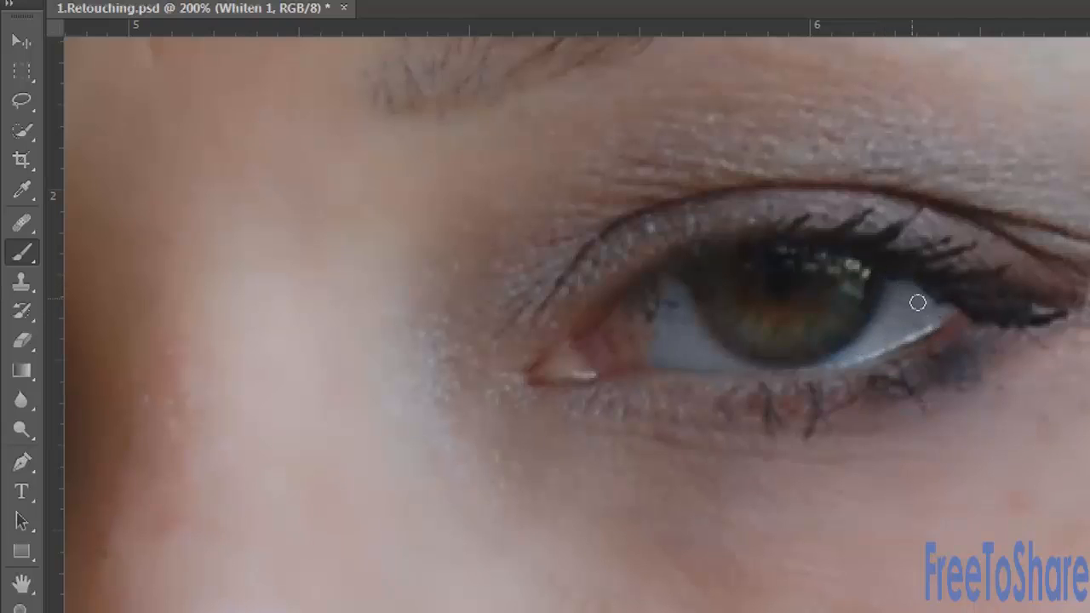
Sample the eye white of the shadowed eye and brush that colour over its discoloured white areas.
{"action": "key", "text": "space"}
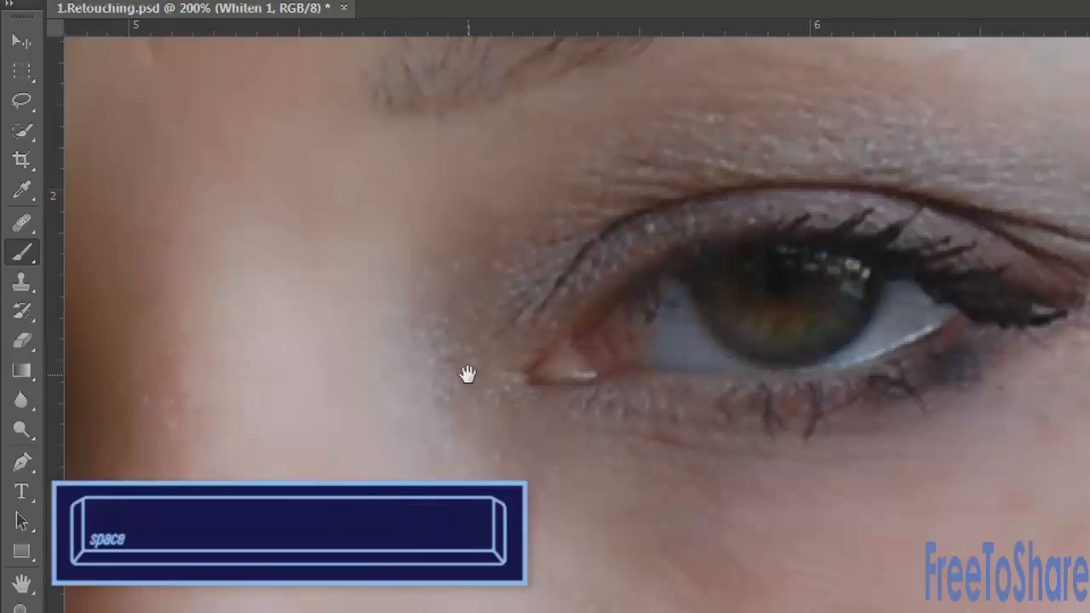
{"action": "left_click_drag", "start_coordinate": [443, 351], "coordinate": [1089, 367]}
{"action": "left_click_drag", "start_coordinate": [1059, 322], "coordinate": [1088, 271]}
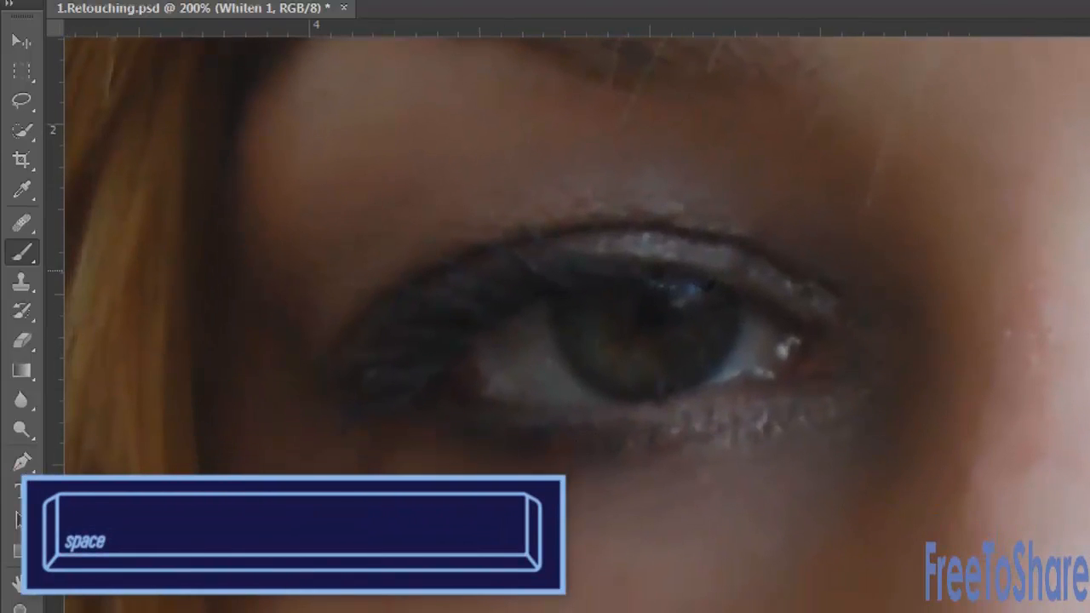
{"action": "left_click", "coordinate": [23, 190]}
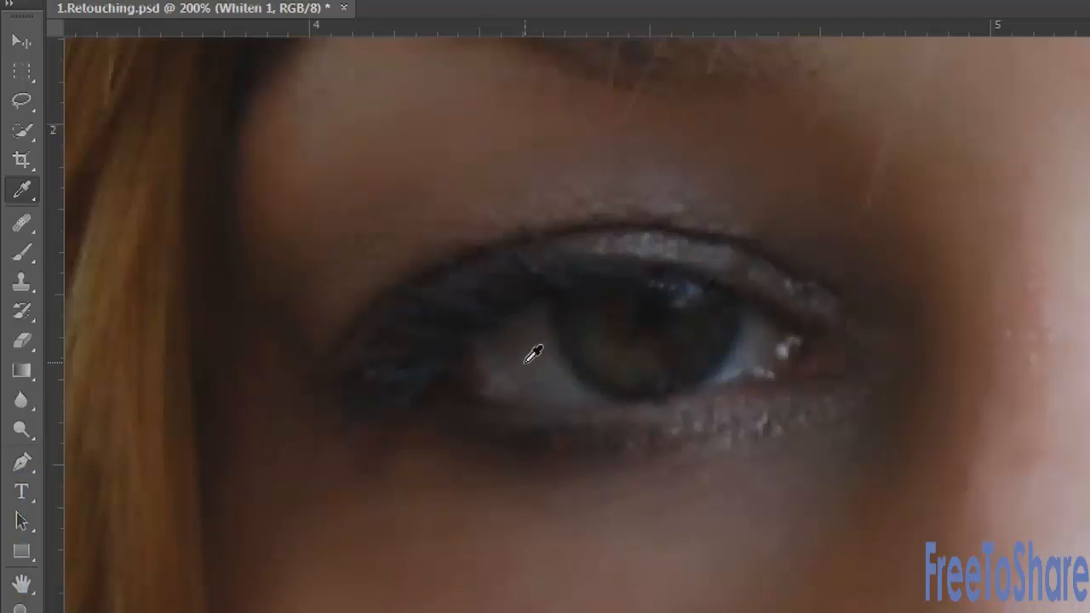
{"action": "left_click", "coordinate": [538, 357]}
{"action": "left_click", "coordinate": [23, 252]}
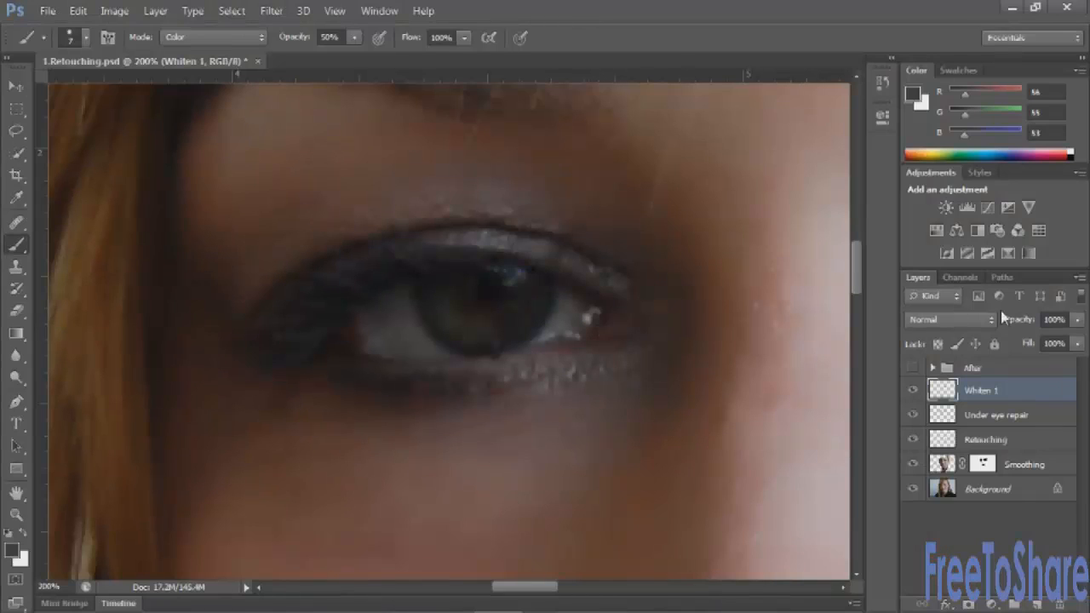
Set the Whiten 1 layer's opacity to 70%.
{"action": "left_click_drag", "start_coordinate": [1075, 324], "coordinate": [947, 314]}
{"action": "type", "text": "70"}
{"action": "key", "text": "Return"}
Add a new layer above Whiten 1 and name it Whiten 2.
{"action": "left_click", "coordinate": [1037, 604]}
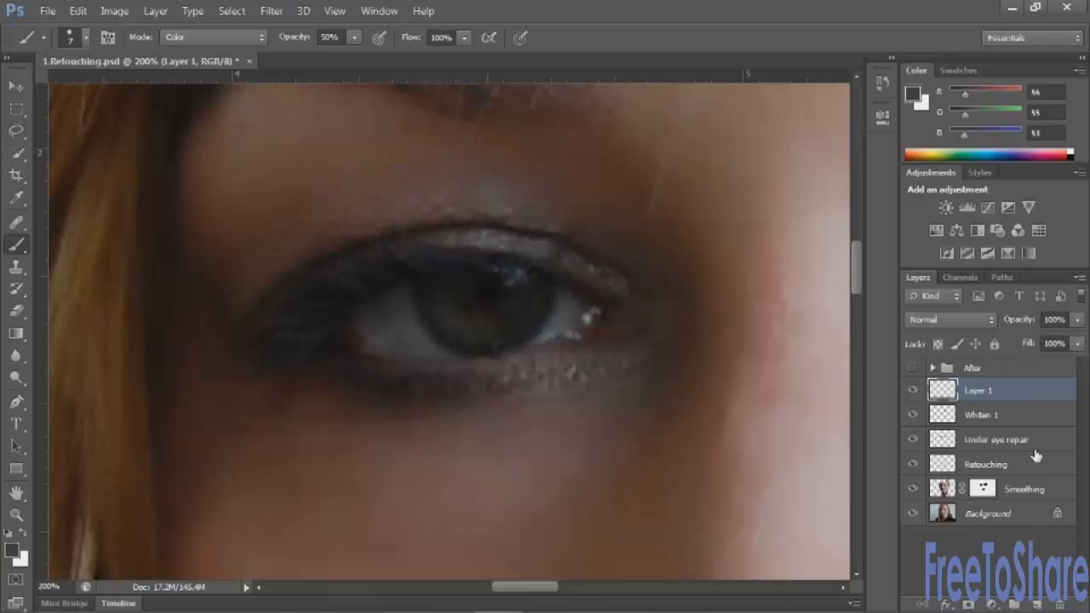
{"action": "double_click", "coordinate": [976, 391]}
{"action": "type", "text": "W"}
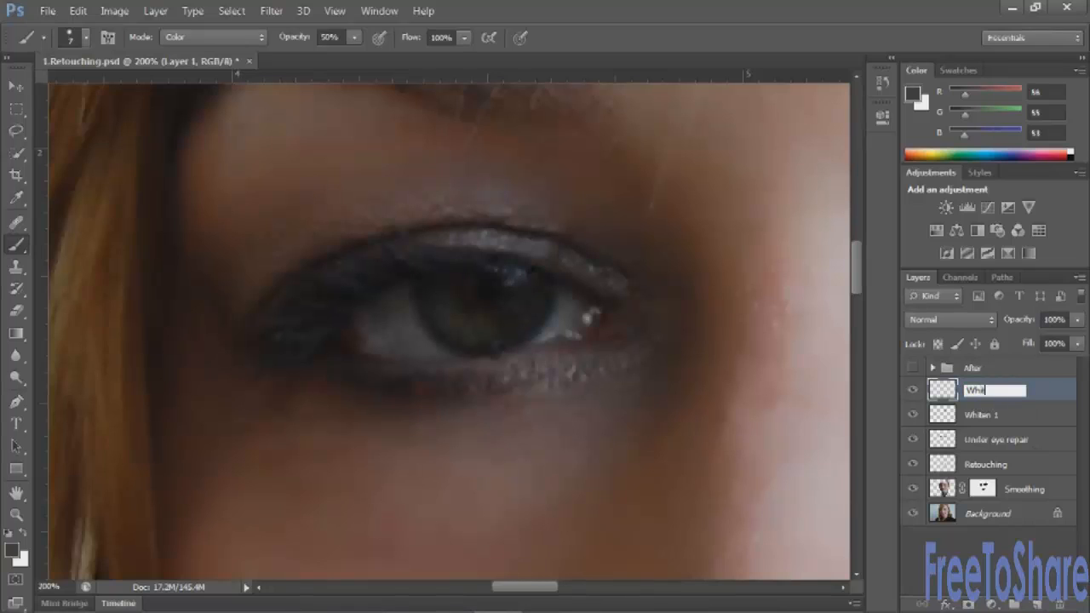
{"action": "type", "text": "hiten 2"}
{"action": "key", "text": "Return"}
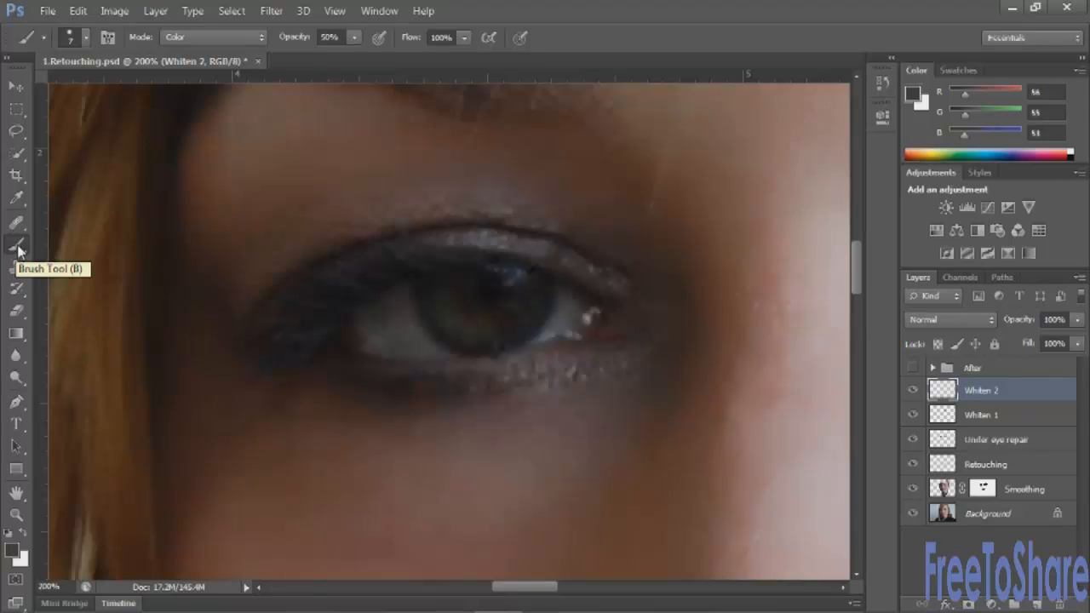
Set the brush opacity to 30% and its blending mode to Normal.
{"action": "left_click", "coordinate": [331, 36]}
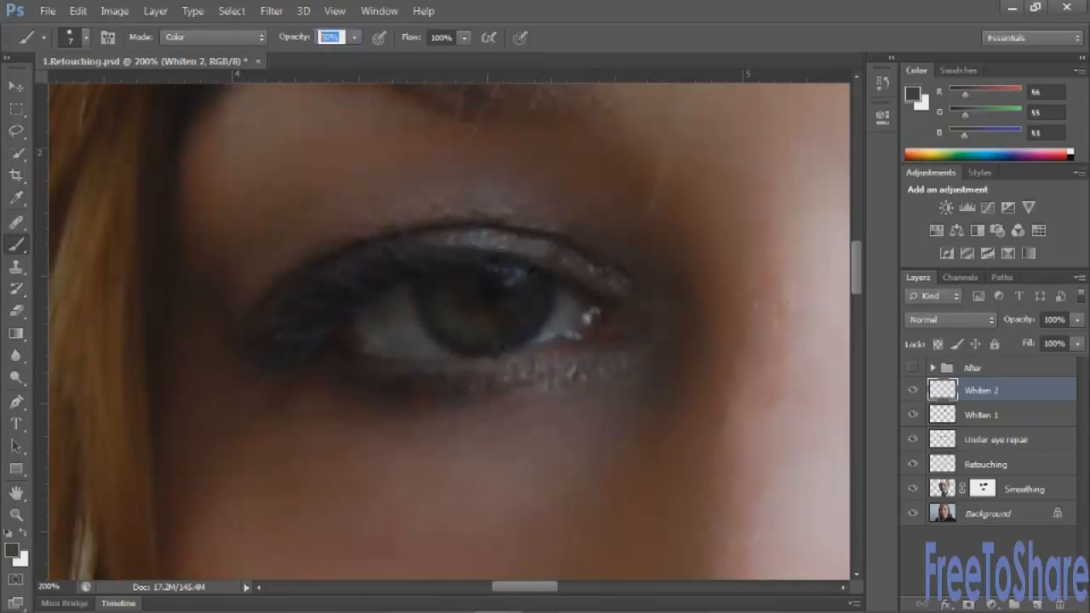
{"action": "type", "text": "30"}
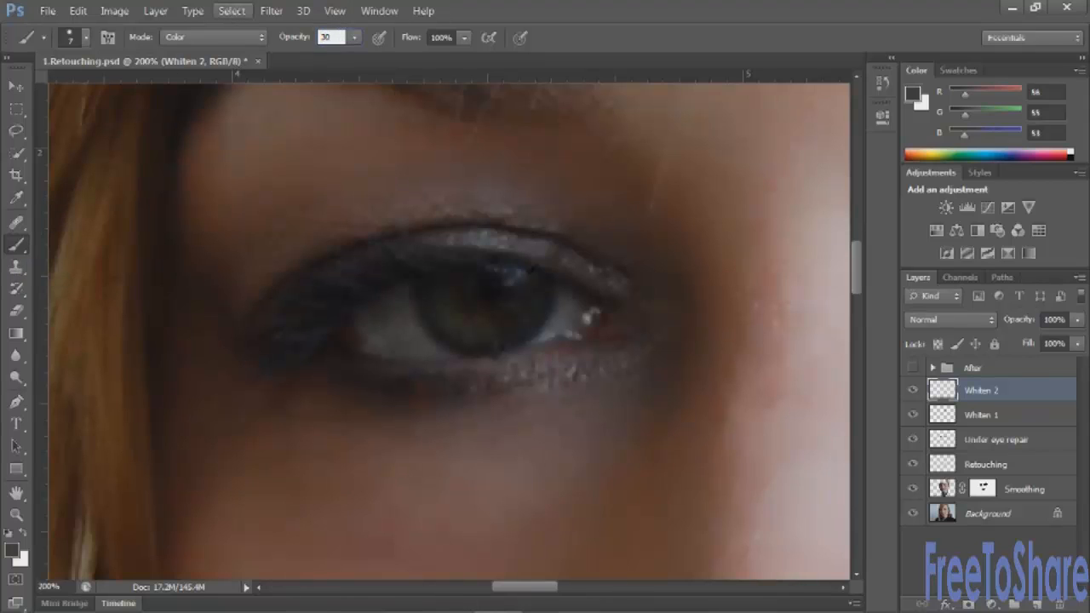
{"action": "left_click", "coordinate": [189, 39]}
{"action": "left_click", "coordinate": [174, 47]}
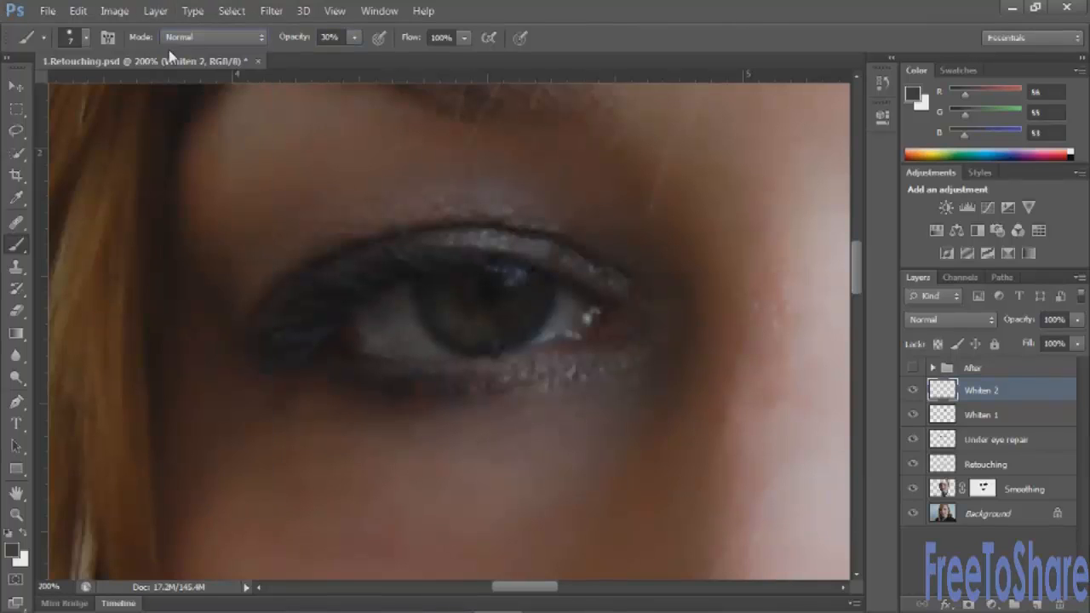
Sample the shadowed eye's white and paint over the white on both sides of its iris on the Whiten 2 layer.
{"action": "left_click", "coordinate": [16, 200]}
{"action": "left_click", "coordinate": [399, 330]}
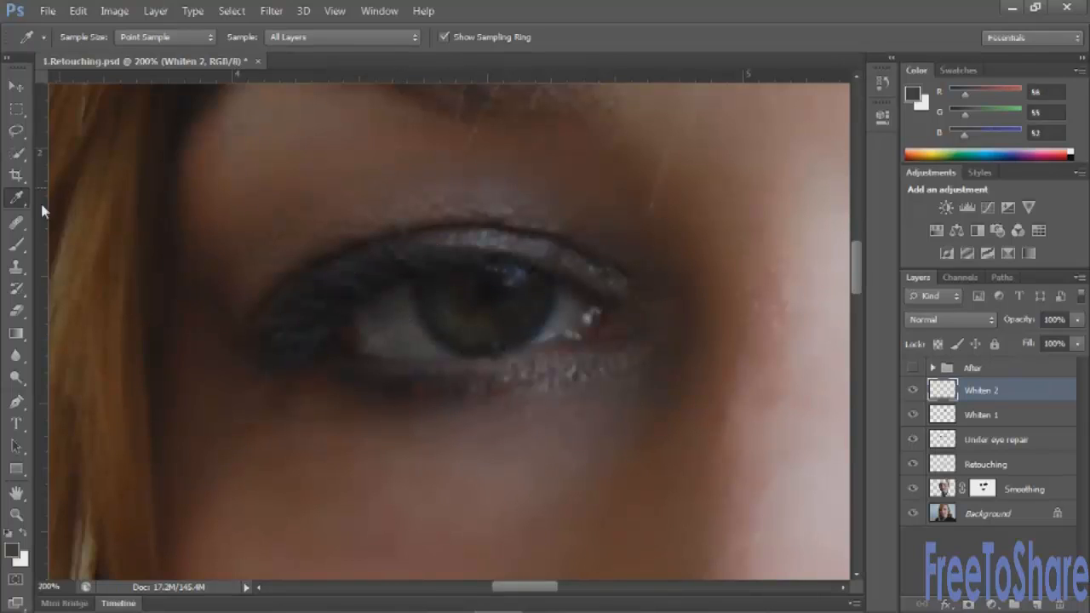
{"action": "left_click", "coordinate": [16, 245]}
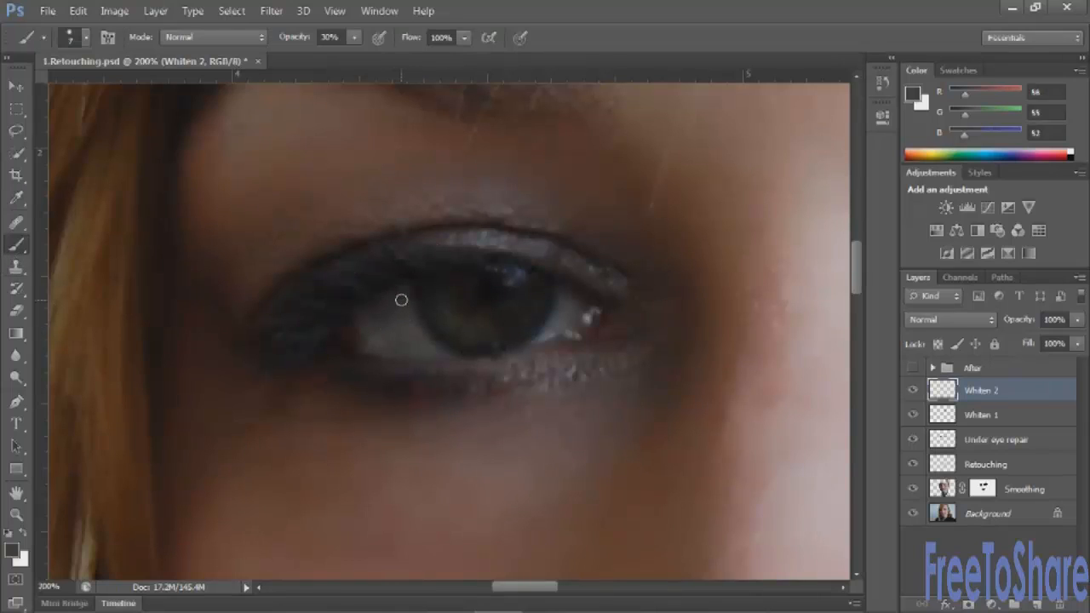
{"action": "mouse_move", "coordinate": [409, 319]}
{"action": "left_mouse_down"}
{"action": "mouse_move", "coordinate": [406, 355]}
{"action": "mouse_move", "coordinate": [395, 300]}
{"action": "mouse_move", "coordinate": [386, 344]}
{"action": "mouse_move", "coordinate": [388, 302]}
{"action": "mouse_move", "coordinate": [370, 341]}
{"action": "mouse_move", "coordinate": [377, 305]}
{"action": "mouse_move", "coordinate": [400, 293]}
{"action": "mouse_move", "coordinate": [371, 312]}
{"action": "mouse_move", "coordinate": [380, 340]}
{"action": "mouse_move", "coordinate": [368, 344]}
{"action": "mouse_move", "coordinate": [420, 351]}
{"action": "mouse_move", "coordinate": [378, 344]}
{"action": "mouse_move", "coordinate": [416, 350]}
{"action": "mouse_move", "coordinate": [377, 326]}
{"action": "mouse_move", "coordinate": [410, 333]}
{"action": "mouse_move", "coordinate": [380, 316]}
{"action": "mouse_move", "coordinate": [400, 310]}
{"action": "mouse_move", "coordinate": [369, 316]}
{"action": "mouse_move", "coordinate": [400, 297]}
{"action": "mouse_move", "coordinate": [398, 322]}
{"action": "mouse_move", "coordinate": [436, 351]}
{"action": "left_mouse_up"}
{"action": "mouse_move", "coordinate": [565, 295]}
{"action": "left_mouse_down"}
{"action": "mouse_move", "coordinate": [579, 307]}
{"action": "mouse_move", "coordinate": [538, 337]}
{"action": "mouse_move", "coordinate": [567, 296]}
{"action": "mouse_move", "coordinate": [551, 333]}
{"action": "left_mouse_up"}
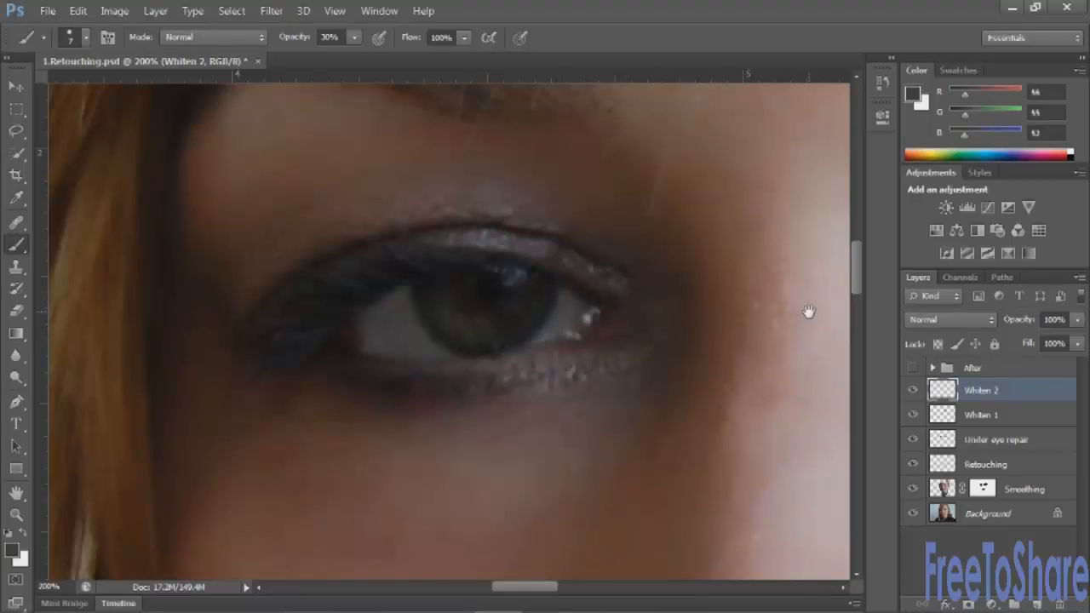
Sample the brighter eye's white and paint over the veins and uneven tones in it on the Whiten 2 layer.
{"action": "left_click_drag", "start_coordinate": [808, 309], "coordinate": [379, 350]}
{"action": "left_click_drag", "start_coordinate": [684, 285], "coordinate": [499, 337]}
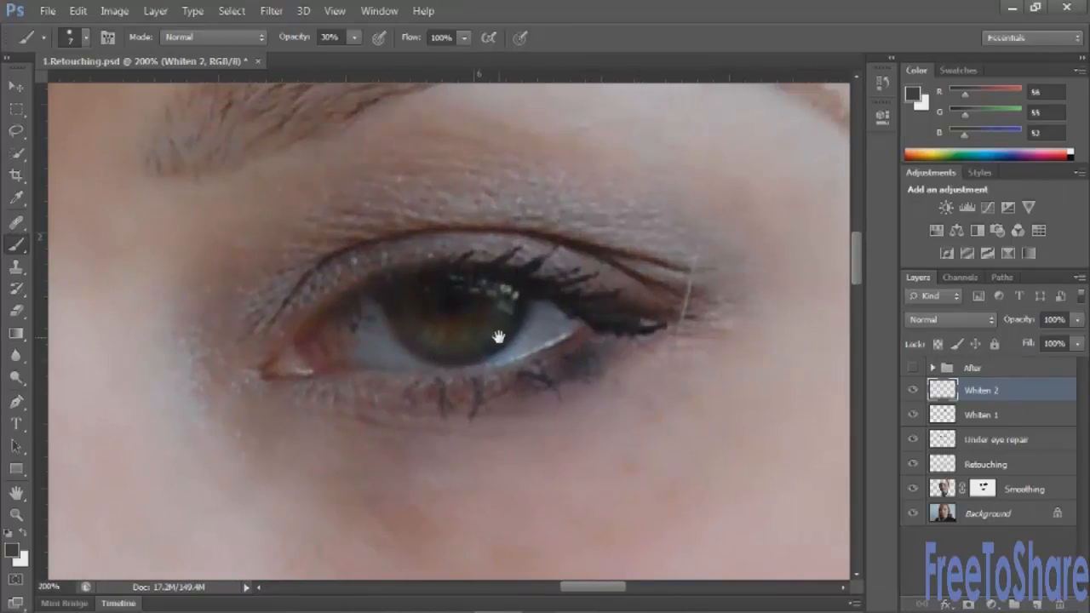
{"action": "left_click", "coordinate": [15, 198]}
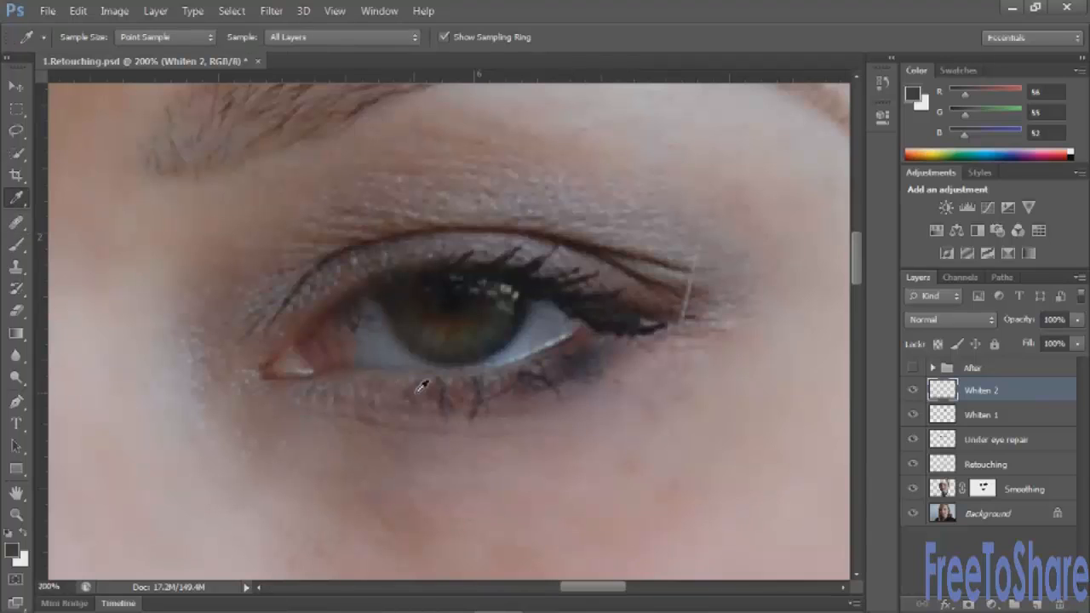
{"action": "left_click", "coordinate": [388, 340]}
{"action": "left_click", "coordinate": [15, 245]}
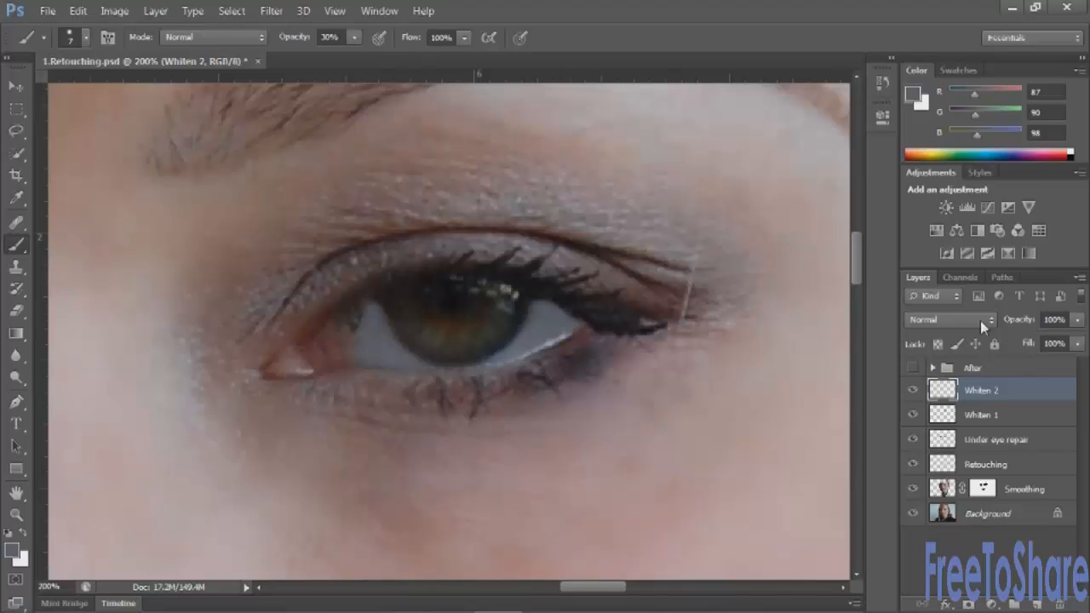
Set the Whiten 2 layer's opacity to 65% and view the whole portrait.
{"action": "left_click", "coordinate": [1076, 321]}
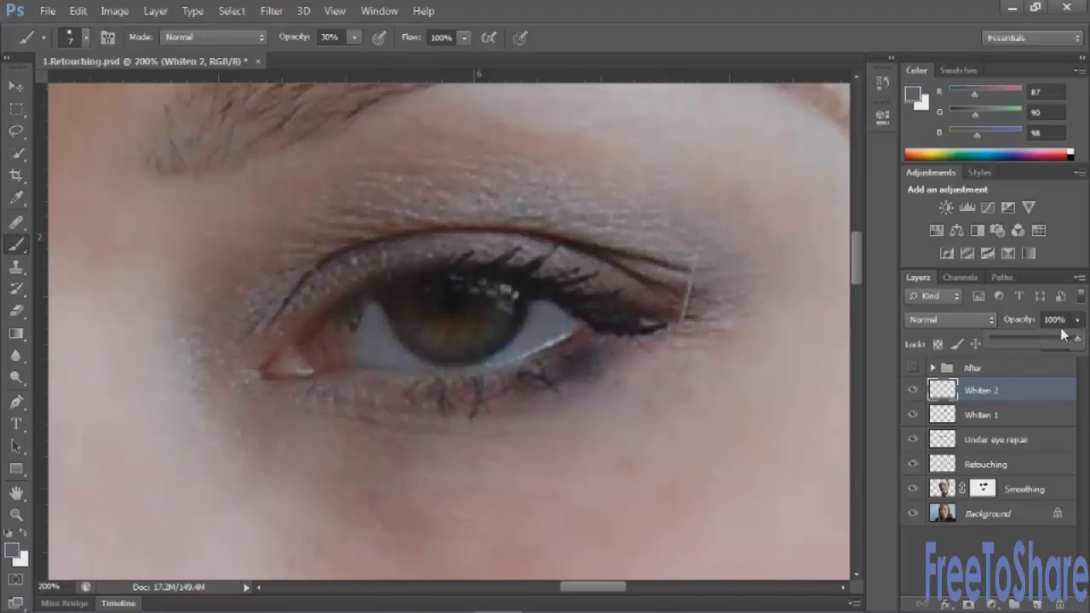
{"action": "left_click", "coordinate": [1064, 320]}
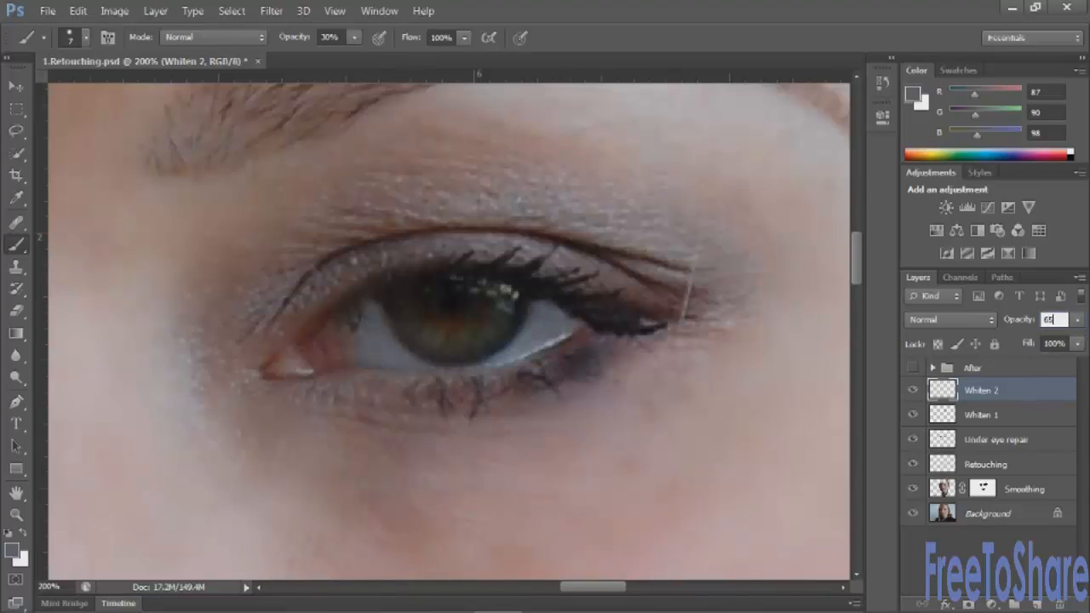
{"action": "type", "text": "65"}
{"action": "key", "text": "ctrl+0"}
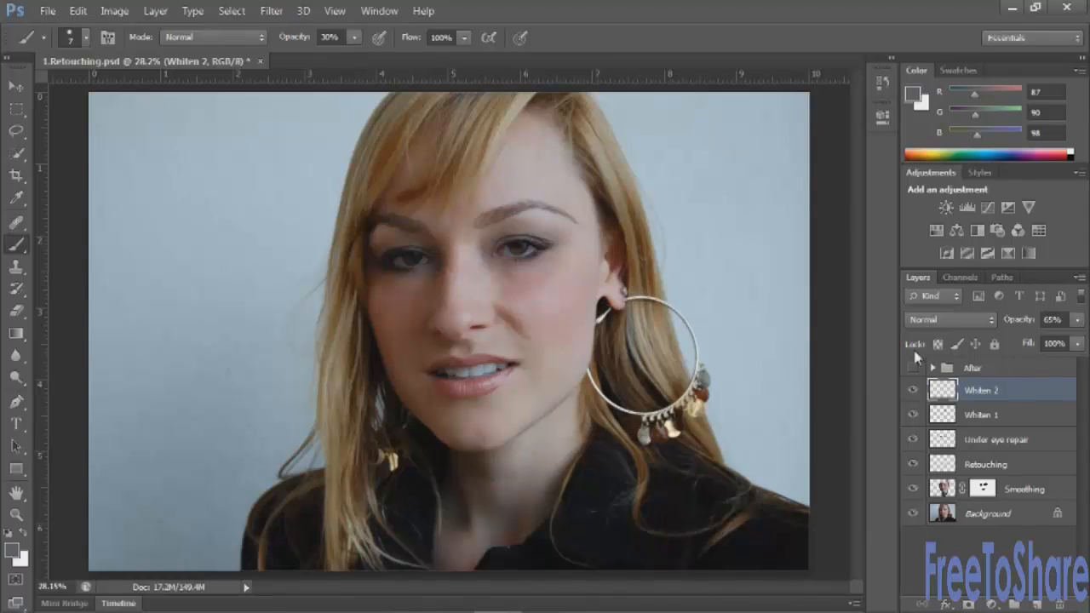
Compare the eyes with the Whiten 1 and Whiten 2 layers hidden and shown.
{"action": "left_click", "coordinate": [913, 417]}
{"action": "left_click", "coordinate": [914, 390]}
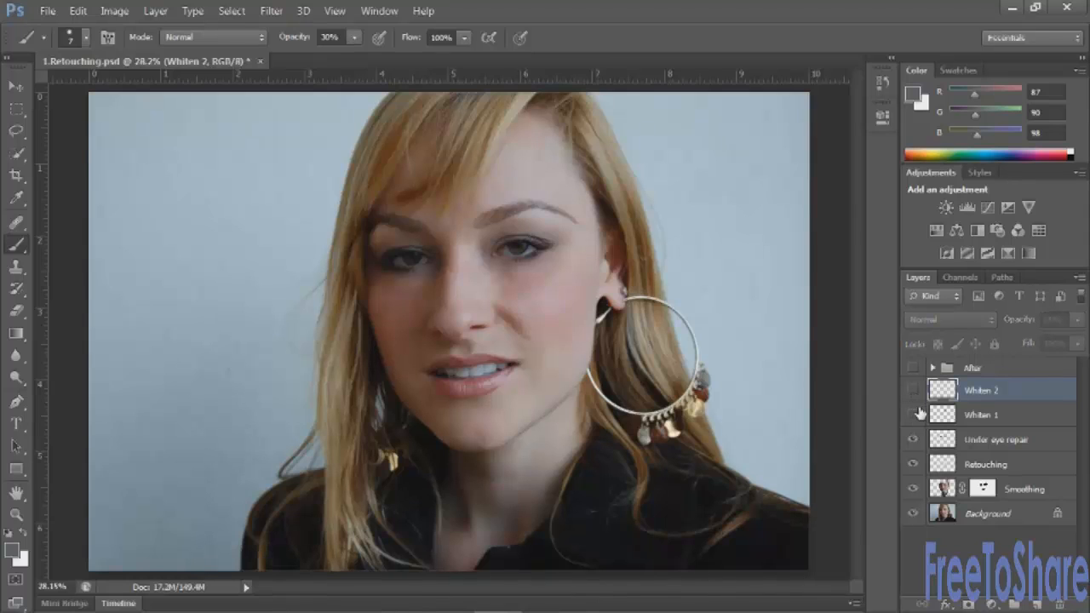
{"action": "left_click", "coordinate": [915, 414]}
{"action": "left_click", "coordinate": [914, 390]}
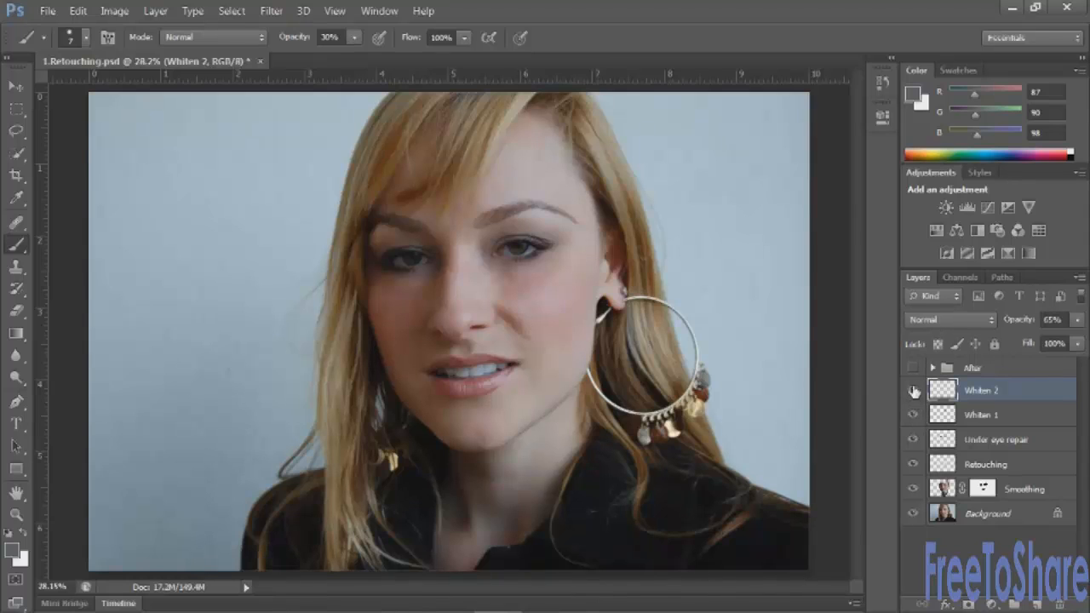
{"action": "left_click", "coordinate": [912, 393]}
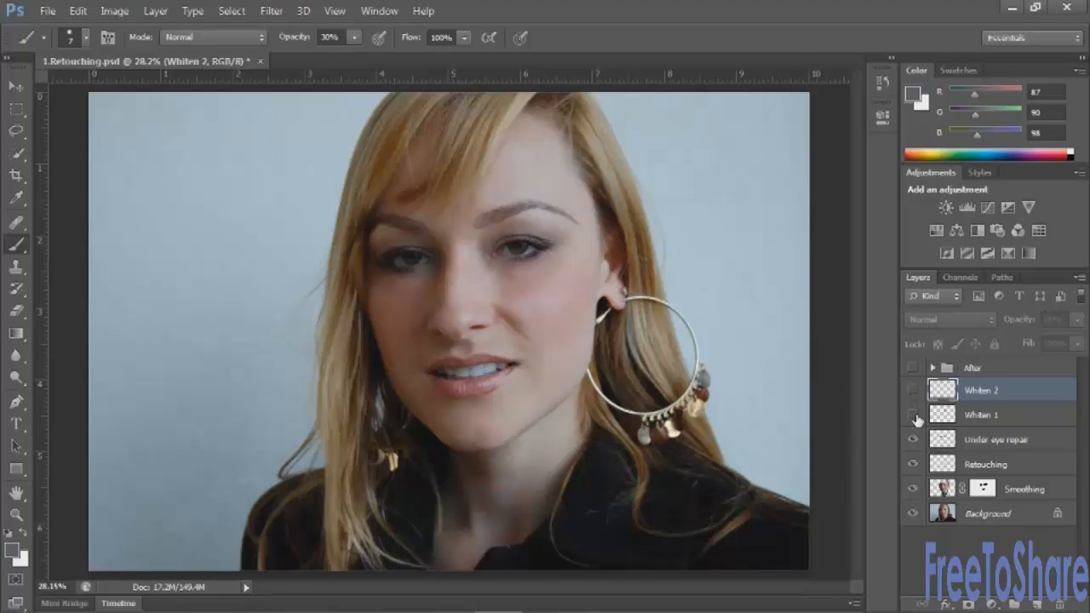
{"action": "left_click", "coordinate": [914, 416]}
{"action": "left_click", "coordinate": [913, 396]}
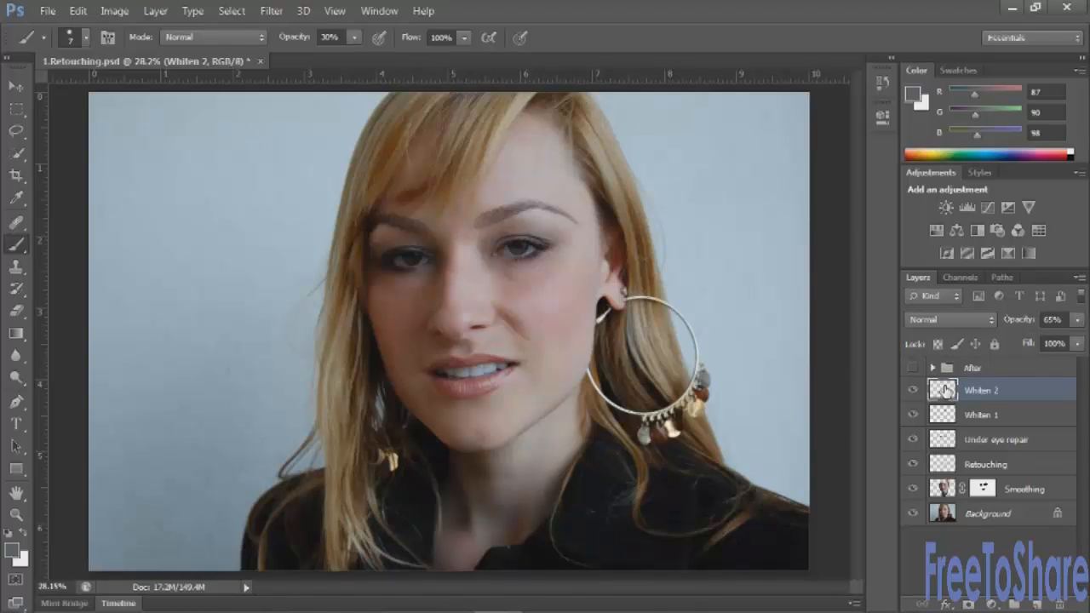
Draw a freehand Lasso selection around the teeth, including the inner edges of the lips.
{"action": "left_click", "coordinate": [13, 133]}
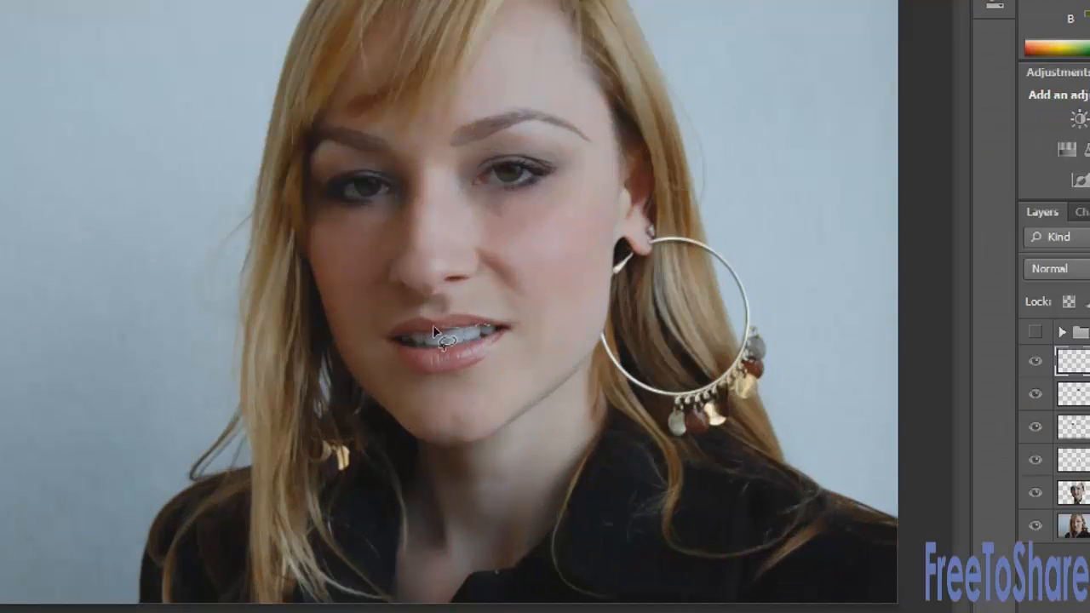
{"action": "mouse_move", "coordinate": [434, 330]}
{"action": "left_mouse_down"}
{"action": "mouse_move", "coordinate": [398, 328]}
{"action": "mouse_move", "coordinate": [389, 340]}
{"action": "mouse_move", "coordinate": [452, 362]}
{"action": "left_mouse_up"}
{"action": "left_click_drag", "start_coordinate": [505, 329], "coordinate": [485, 328]}
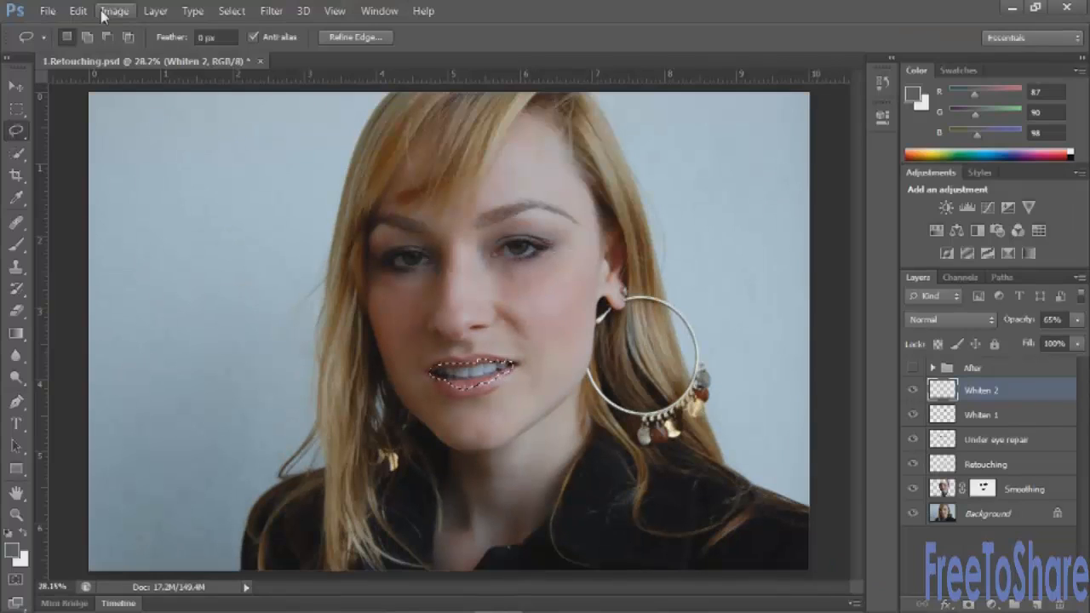
Paste a merged copy of the selected mouth area as a new layer and rename the layer teeth.
{"action": "left_click", "coordinate": [78, 10]}
{"action": "left_click", "coordinate": [127, 139]}
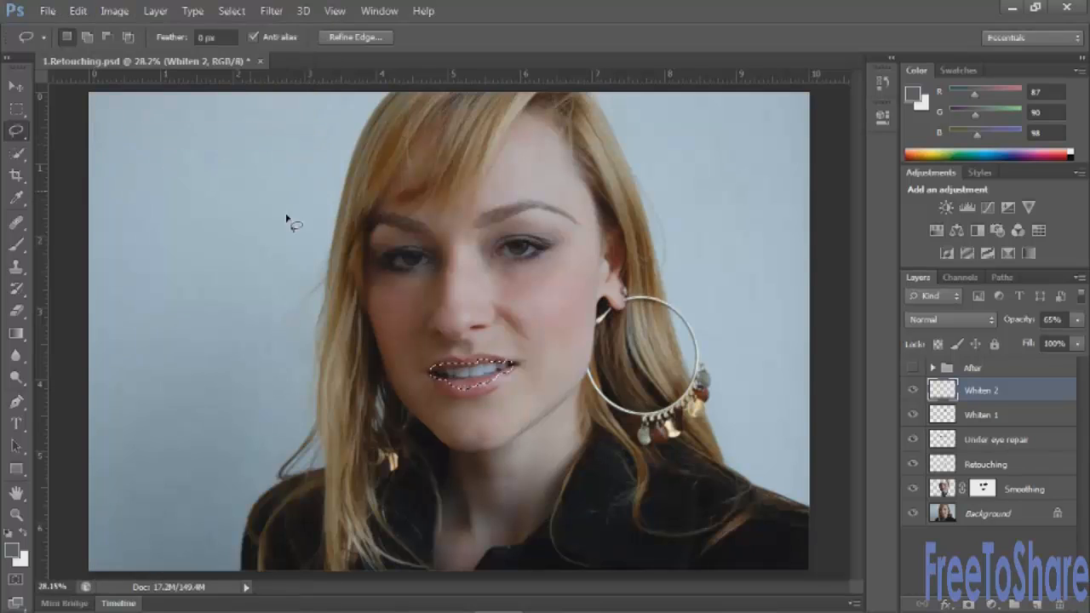
{"action": "left_click", "coordinate": [77, 10]}
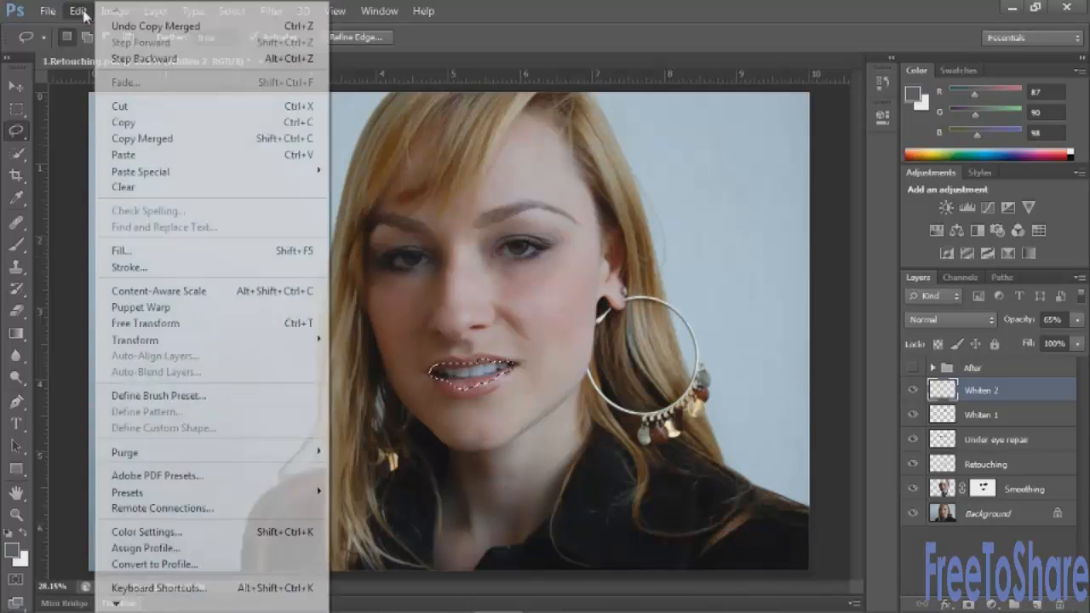
{"action": "left_click", "coordinate": [126, 156]}
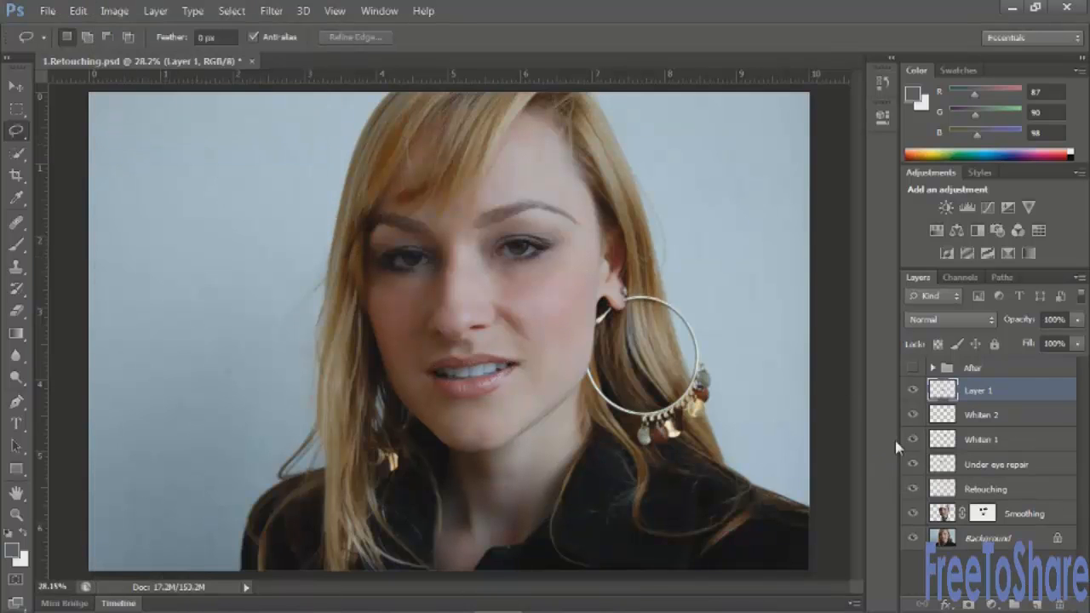
{"action": "double_click", "coordinate": [977, 393]}
{"action": "type", "text": "teeth"}
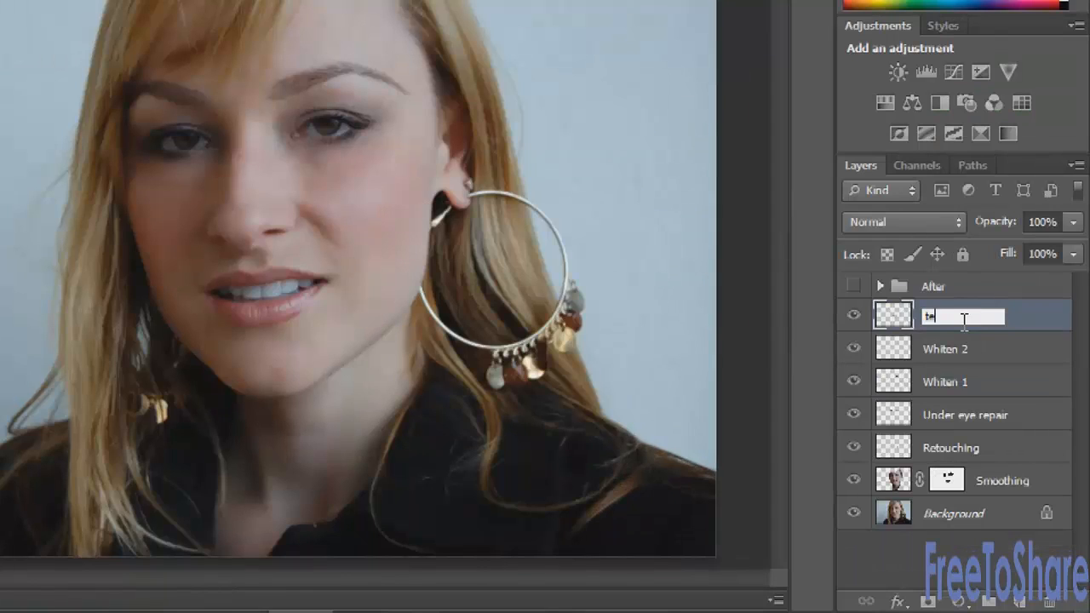
{"action": "key", "text": "Return"}
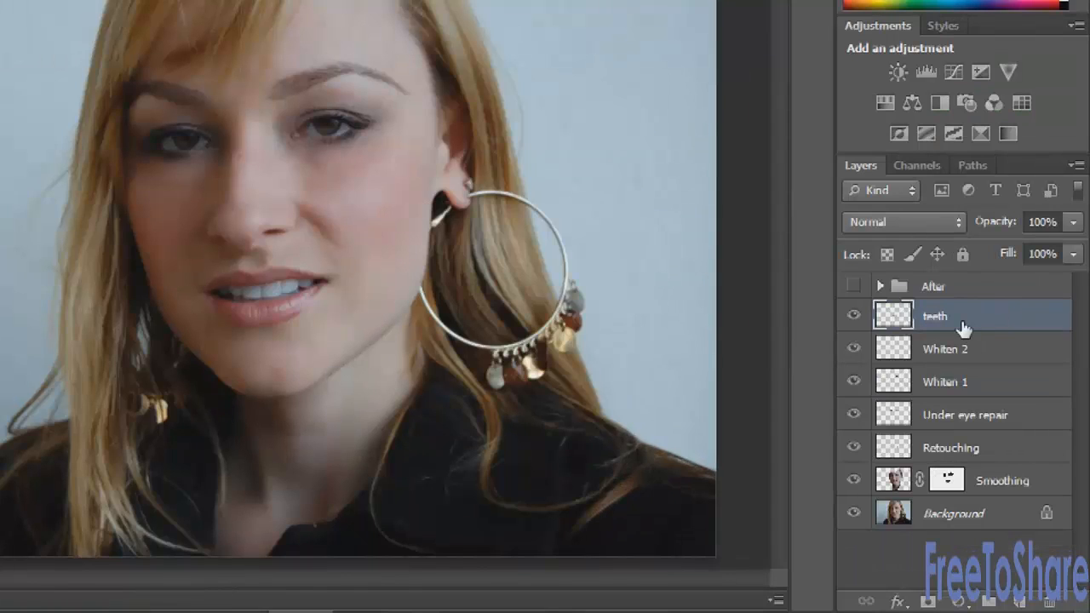
Load the teeth layer's outline as a selection and add a Hue/Saturation adjustment layer masked to it.
{"action": "left_click", "coordinate": [894, 319], "text": "ctrl"}
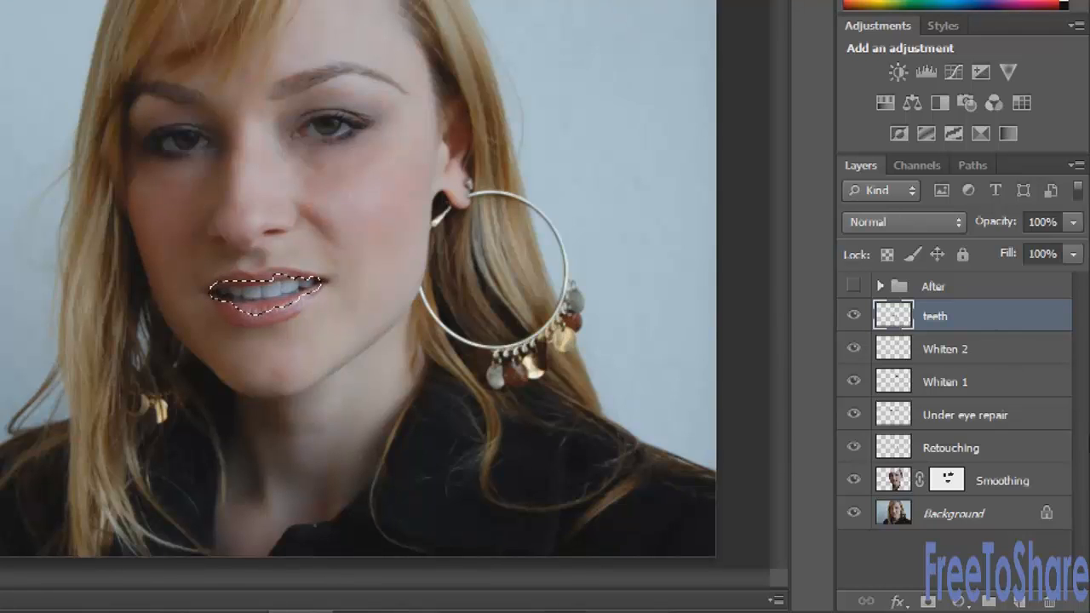
{"action": "left_click", "coordinate": [955, 601]}
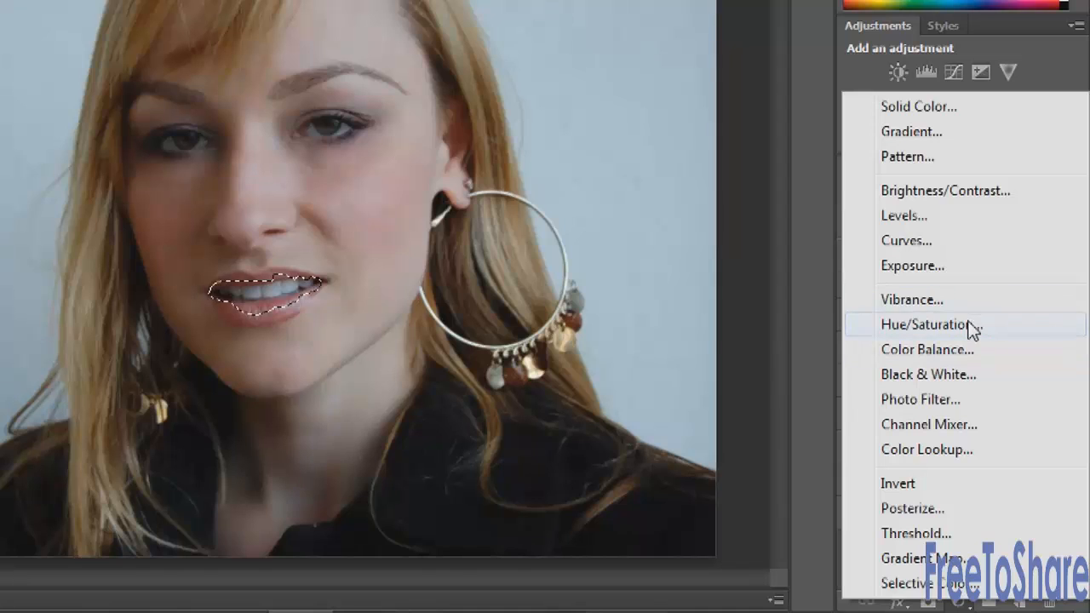
{"action": "left_click", "coordinate": [904, 325]}
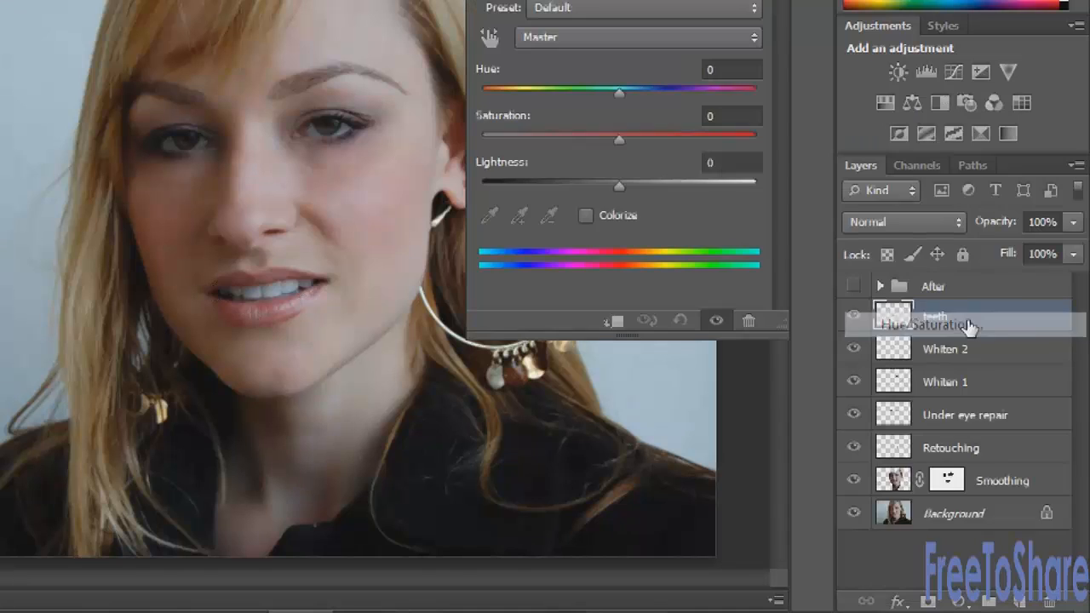
Set the saturation of the Yellows range to -100 in the Hue/Saturation adjustment.
{"action": "left_click", "coordinate": [654, 37]}
{"action": "left_click", "coordinate": [626, 99]}
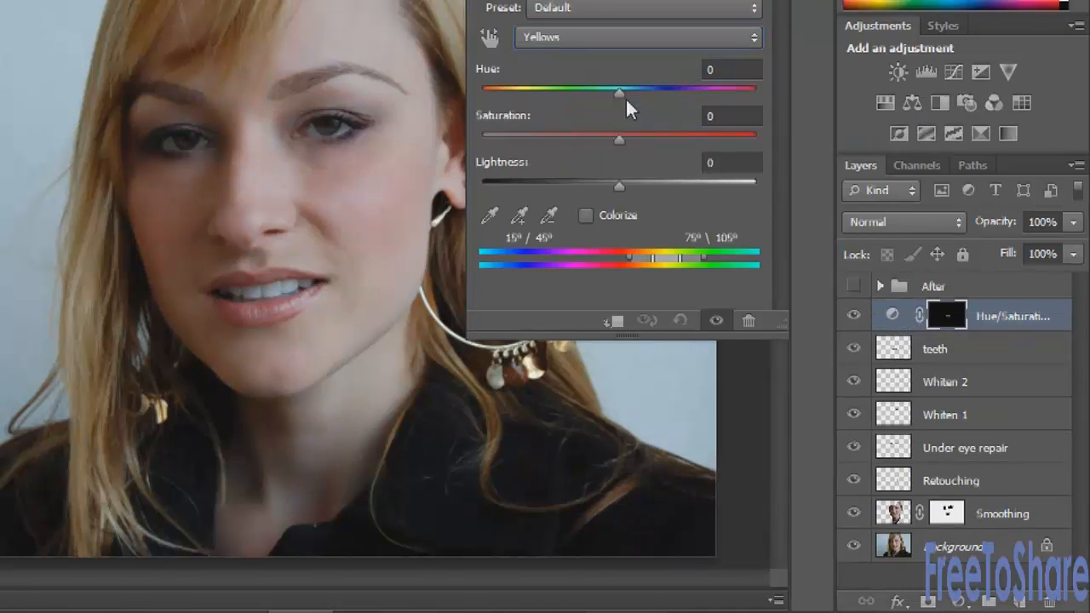
{"action": "left_click_drag", "start_coordinate": [620, 137], "coordinate": [471, 148]}
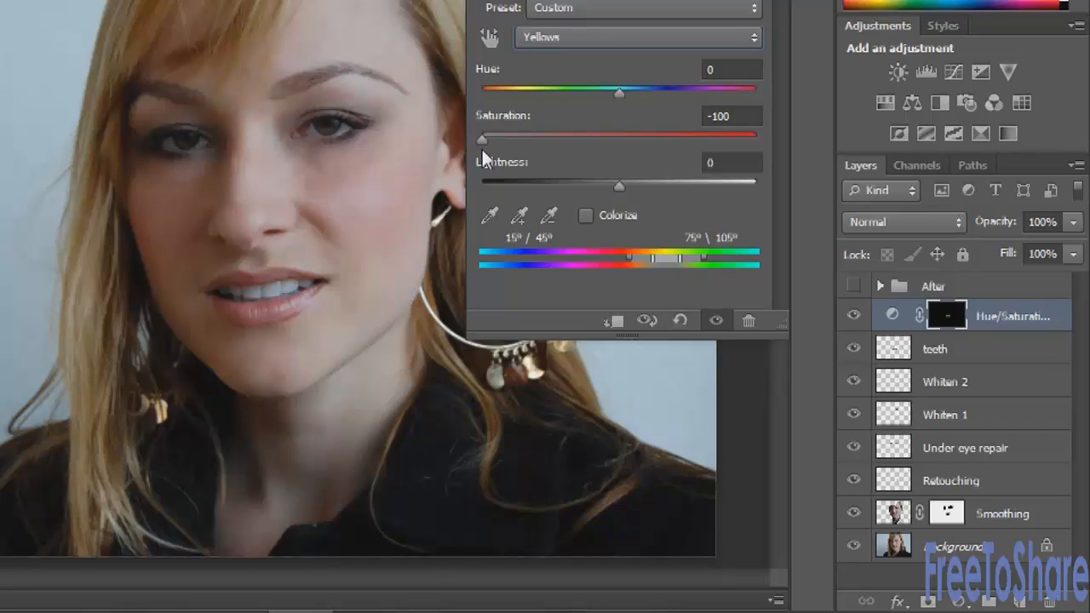
Set the Master range's lightness to 10 in the Hue/Saturation adjustment and collapse its properties.
{"action": "left_click", "coordinate": [665, 36]}
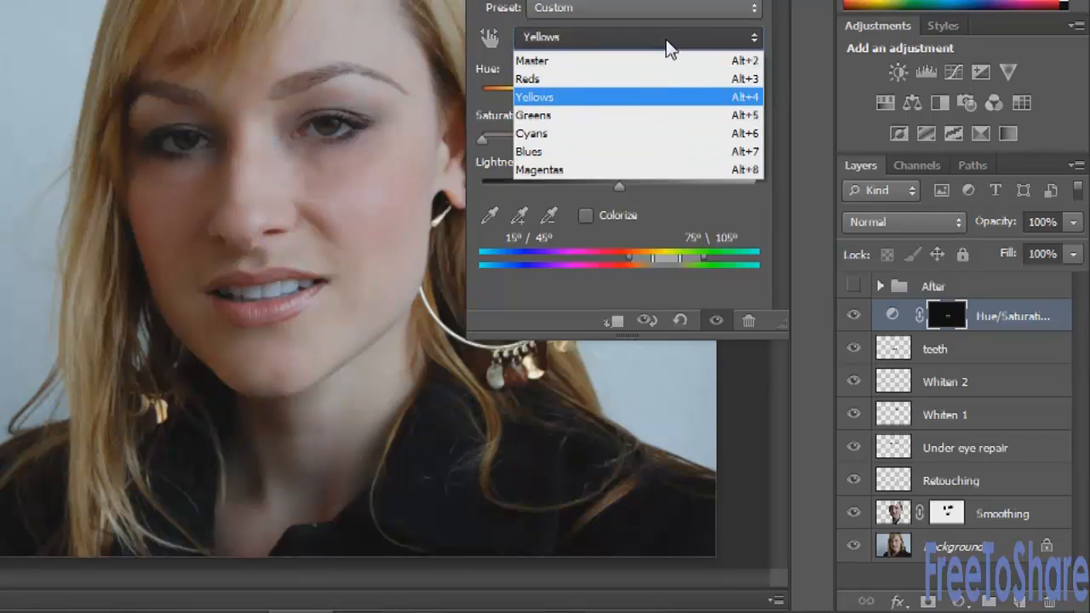
{"action": "left_click", "coordinate": [637, 55]}
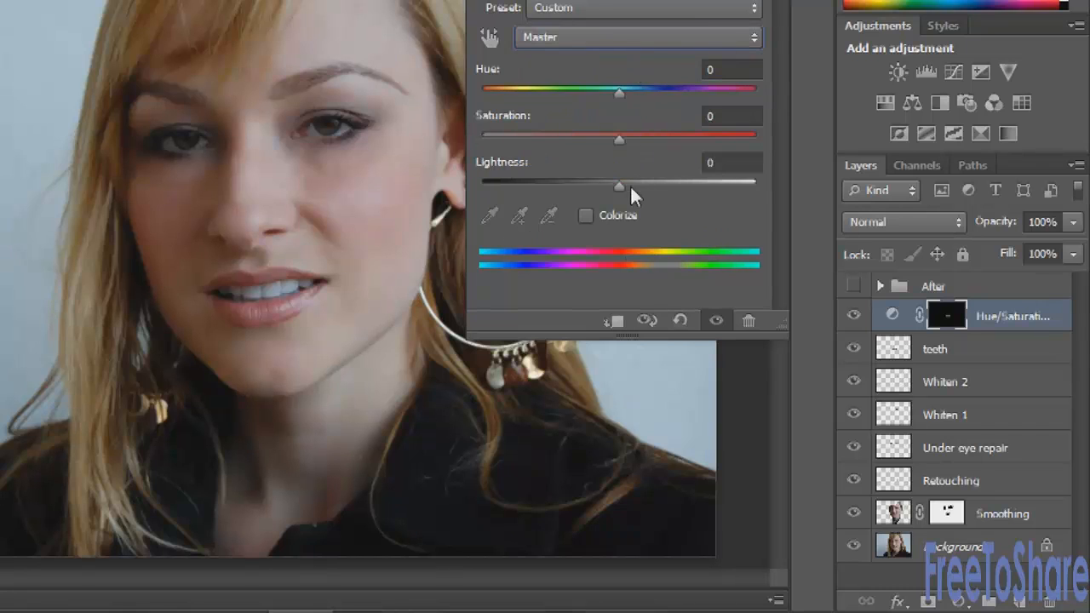
{"action": "mouse_move", "coordinate": [619, 181]}
{"action": "left_mouse_down"}
{"action": "mouse_move", "coordinate": [631, 181]}
{"action": "mouse_move", "coordinate": [584, 181]}
{"action": "mouse_move", "coordinate": [651, 182]}
{"action": "mouse_move", "coordinate": [636, 185]}
{"action": "left_mouse_up"}
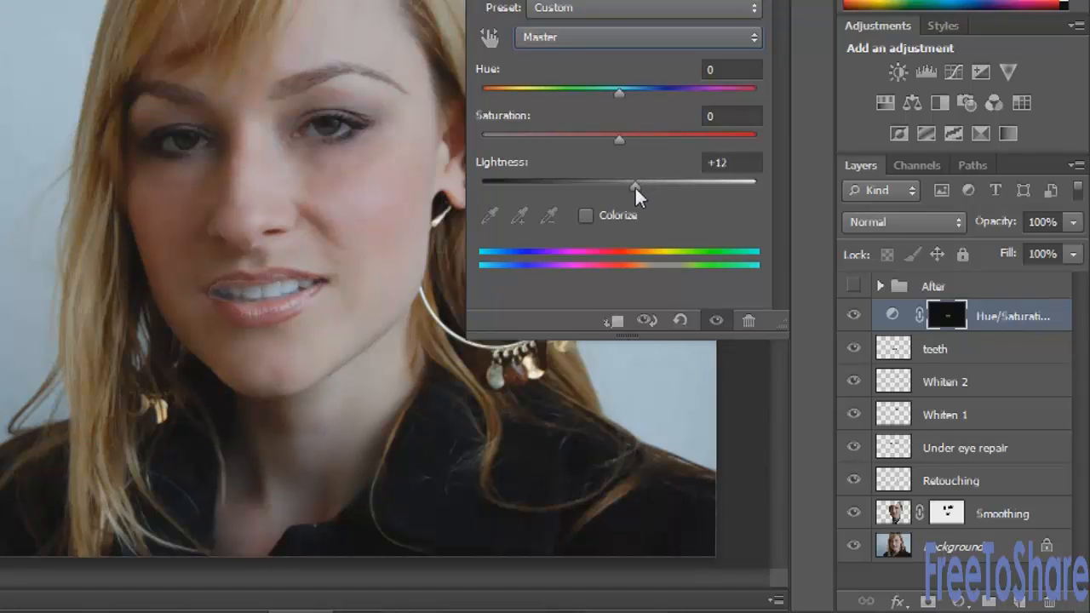
{"action": "left_click_drag", "start_coordinate": [740, 159], "coordinate": [700, 160]}
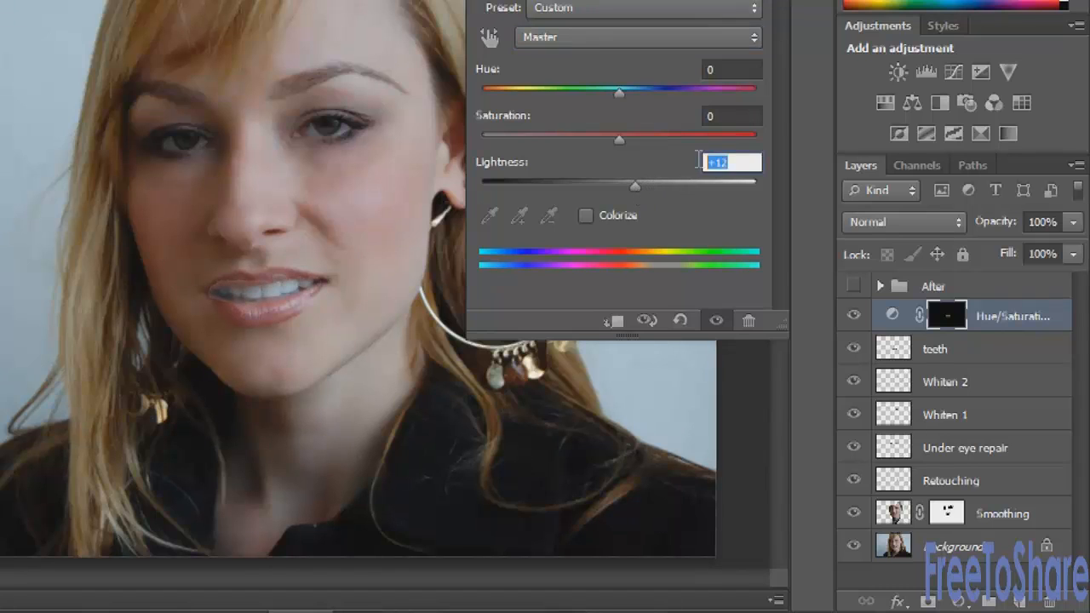
{"action": "type", "text": "10"}
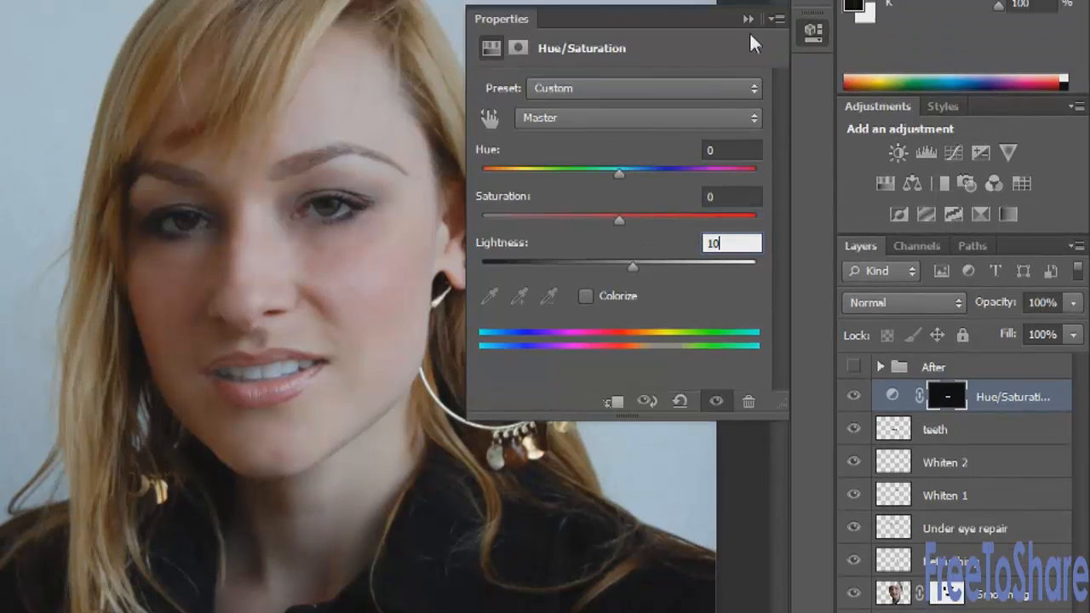
{"action": "left_click", "coordinate": [747, 19]}
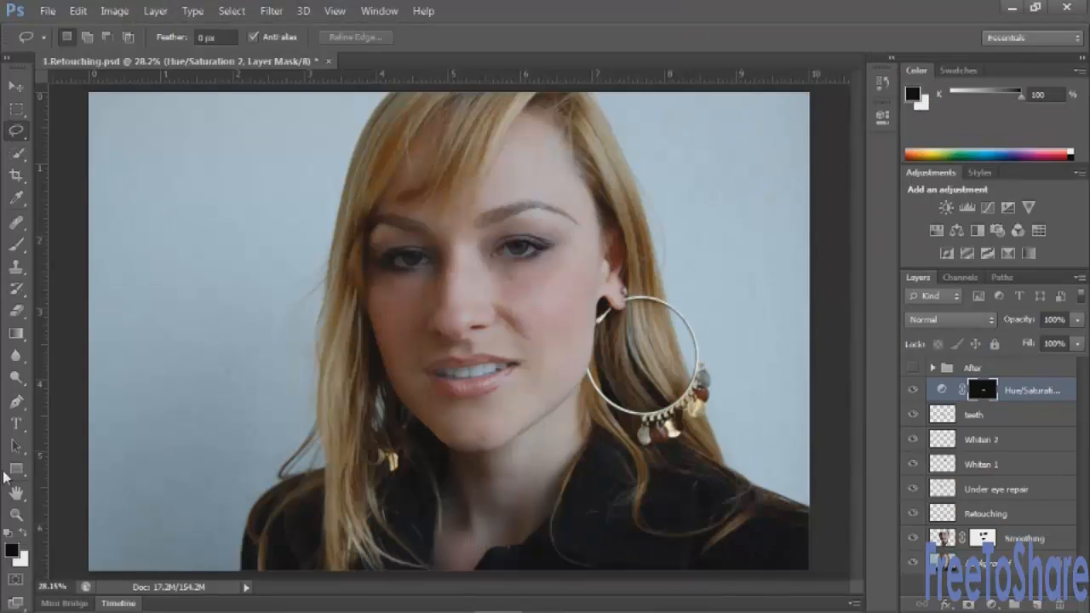
Paint black over the lips and gums on the Hue/Saturation mask at 100% brush opacity, reducing the brush from 35 to 8 px.
{"action": "left_click", "coordinate": [16, 514]}
{"action": "left_click_drag", "start_coordinate": [418, 343], "coordinate": [522, 423]}
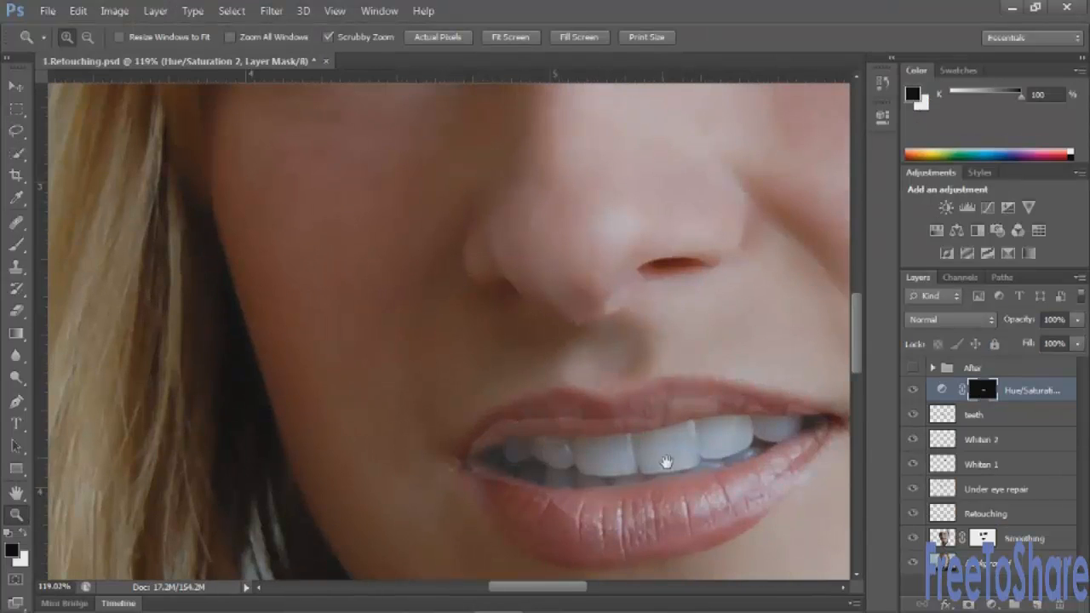
{"action": "left_click_drag", "start_coordinate": [664, 455], "coordinate": [284, 287]}
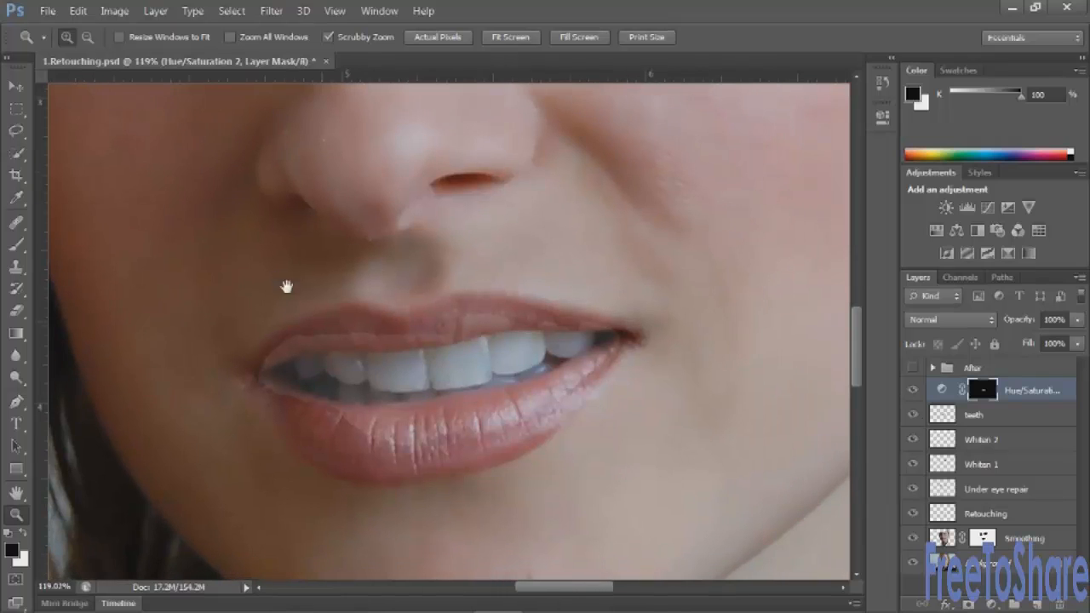
{"action": "left_click", "coordinate": [17, 244]}
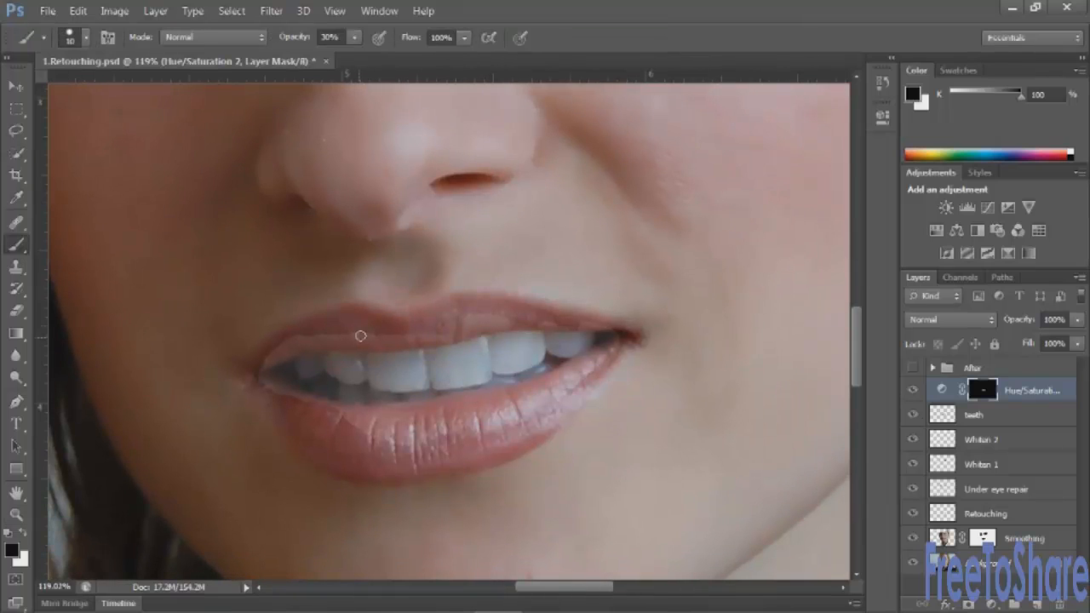
{"action": "key", "text": "bracketright"}
{"action": "key", "text": "bracketright"}
{"action": "key", "text": "bracketright"}
{"action": "left_click", "coordinate": [356, 37]}
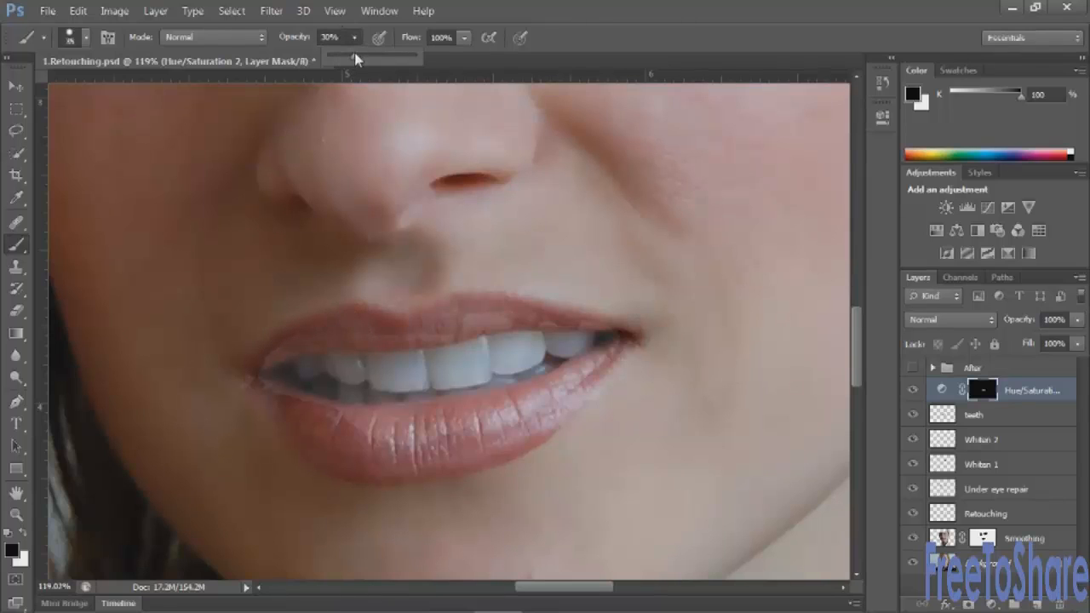
{"action": "left_click_drag", "start_coordinate": [356, 58], "coordinate": [418, 58]}
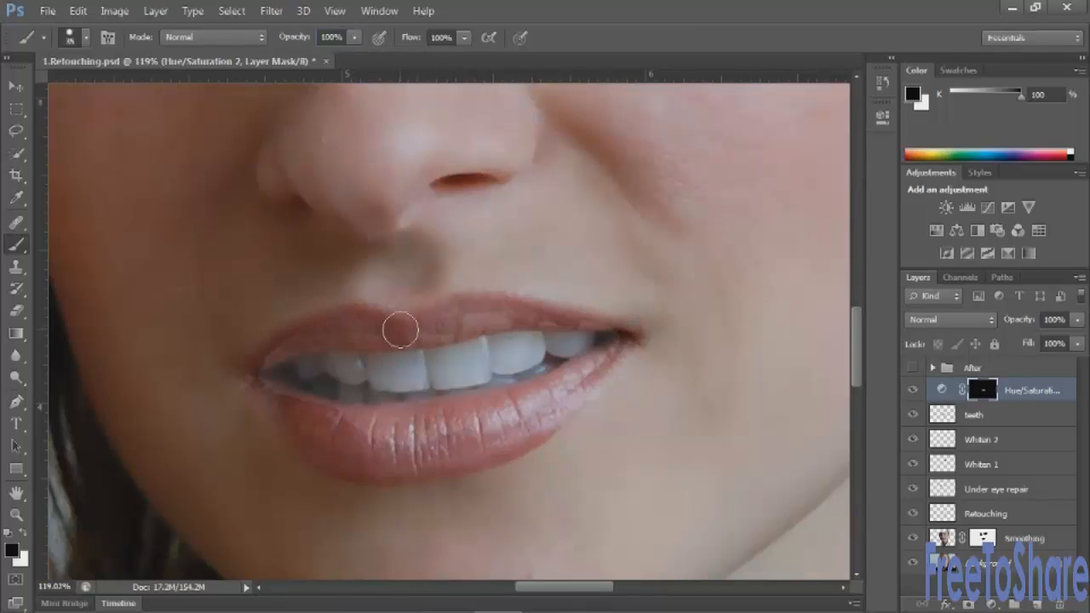
{"action": "mouse_move", "coordinate": [400, 329]}
{"action": "left_mouse_down"}
{"action": "mouse_move", "coordinate": [327, 324]}
{"action": "mouse_move", "coordinate": [444, 320]}
{"action": "mouse_move", "coordinate": [292, 332]}
{"action": "mouse_move", "coordinate": [318, 326]}
{"action": "mouse_move", "coordinate": [253, 367]}
{"action": "mouse_move", "coordinate": [266, 343]}
{"action": "mouse_move", "coordinate": [303, 333]}
{"action": "mouse_move", "coordinate": [593, 313]}
{"action": "mouse_move", "coordinate": [620, 329]}
{"action": "mouse_move", "coordinate": [603, 367]}
{"action": "mouse_move", "coordinate": [572, 385]}
{"action": "mouse_move", "coordinate": [595, 361]}
{"action": "mouse_move", "coordinate": [528, 403]}
{"action": "mouse_move", "coordinate": [453, 428]}
{"action": "mouse_move", "coordinate": [562, 397]}
{"action": "mouse_move", "coordinate": [545, 416]}
{"action": "mouse_move", "coordinate": [387, 494]}
{"action": "mouse_move", "coordinate": [534, 404]}
{"action": "mouse_move", "coordinate": [551, 378]}
{"action": "mouse_move", "coordinate": [458, 416]}
{"action": "mouse_move", "coordinate": [337, 422]}
{"action": "mouse_move", "coordinate": [363, 443]}
{"action": "mouse_move", "coordinate": [423, 445]}
{"action": "mouse_move", "coordinate": [304, 412]}
{"action": "mouse_move", "coordinate": [270, 369]}
{"action": "mouse_move", "coordinate": [303, 393]}
{"action": "left_mouse_up"}
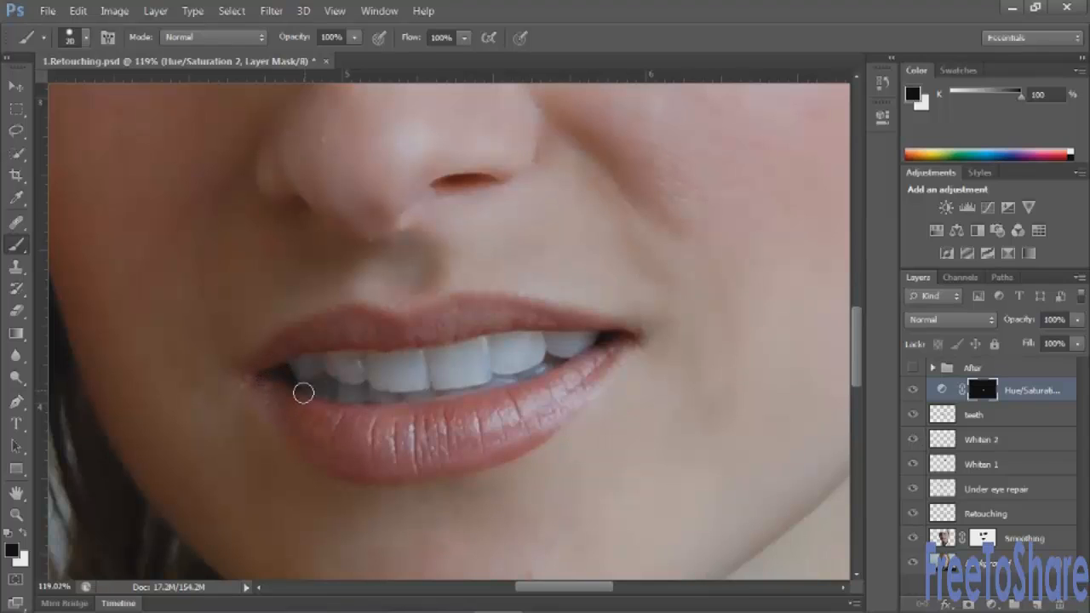
{"action": "key", "text": "bracketleft"}
{"action": "key", "text": "bracketleft"}
Compare the teeth with the Hue/Saturation layer hidden and shown, and set that layer's opacity to 62%.
{"action": "left_click", "coordinate": [912, 390]}
{"action": "left_click", "coordinate": [912, 390]}
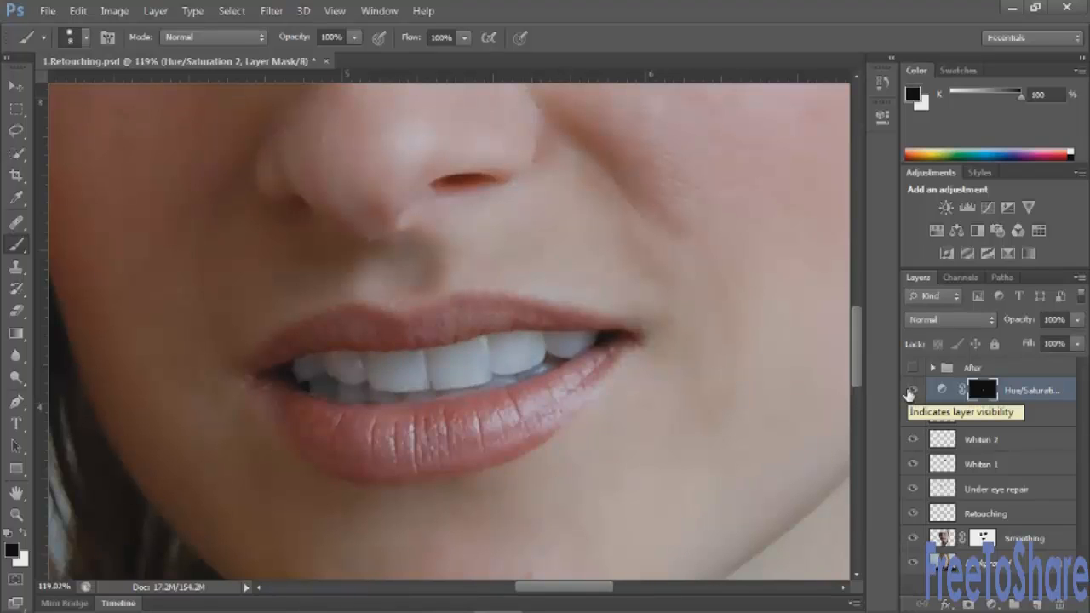
{"action": "left_click", "coordinate": [1076, 320]}
{"action": "left_click_drag", "start_coordinate": [1071, 324], "coordinate": [1049, 337]}
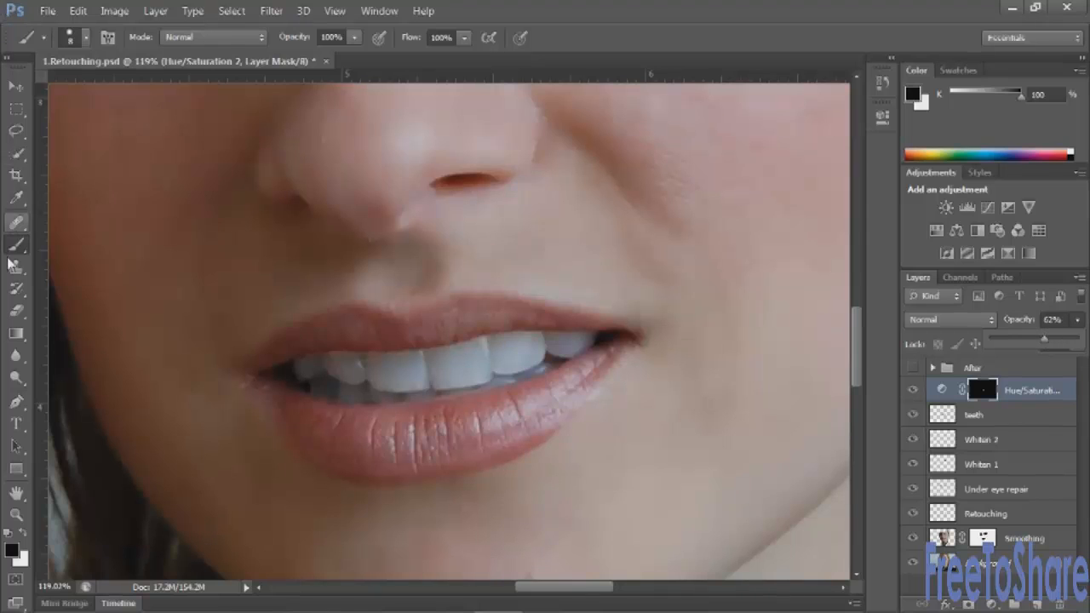
Paint black over the shadowed mouth corner on the Hue/Saturation mask with a soft 90 px brush at 34% opacity.
{"action": "left_click", "coordinate": [87, 39]}
{"action": "left_click", "coordinate": [35, 169]}
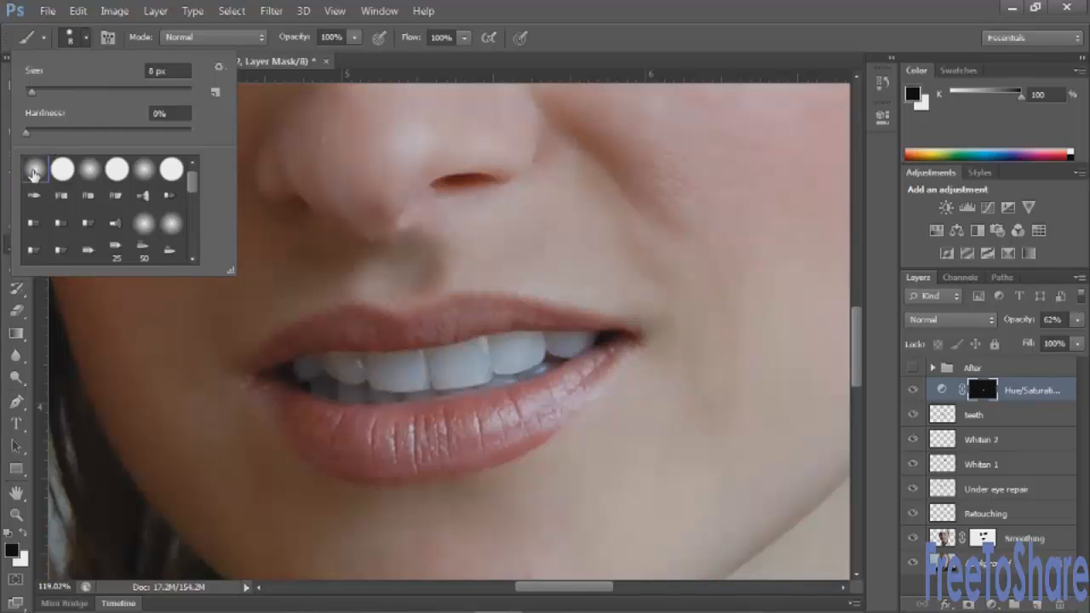
{"action": "left_click", "coordinate": [70, 40]}
{"action": "left_click", "coordinate": [73, 39]}
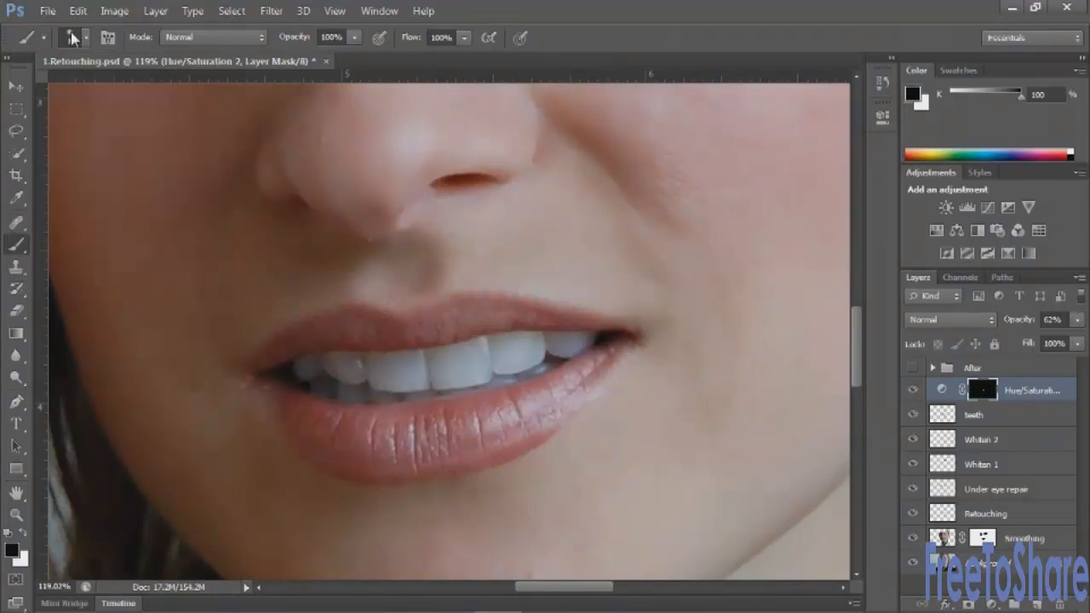
{"action": "key", "text": "bracketright"}
{"action": "key", "text": "bracketright"}
{"action": "key", "text": "bracketright"}
{"action": "key", "text": "bracketright"}
{"action": "key", "text": "bracketright"}
{"action": "key", "text": "bracketright"}
{"action": "key", "text": "bracketright"}
{"action": "left_click", "coordinate": [353, 37]}
{"action": "left_click_drag", "start_coordinate": [353, 55], "coordinate": [297, 56]}
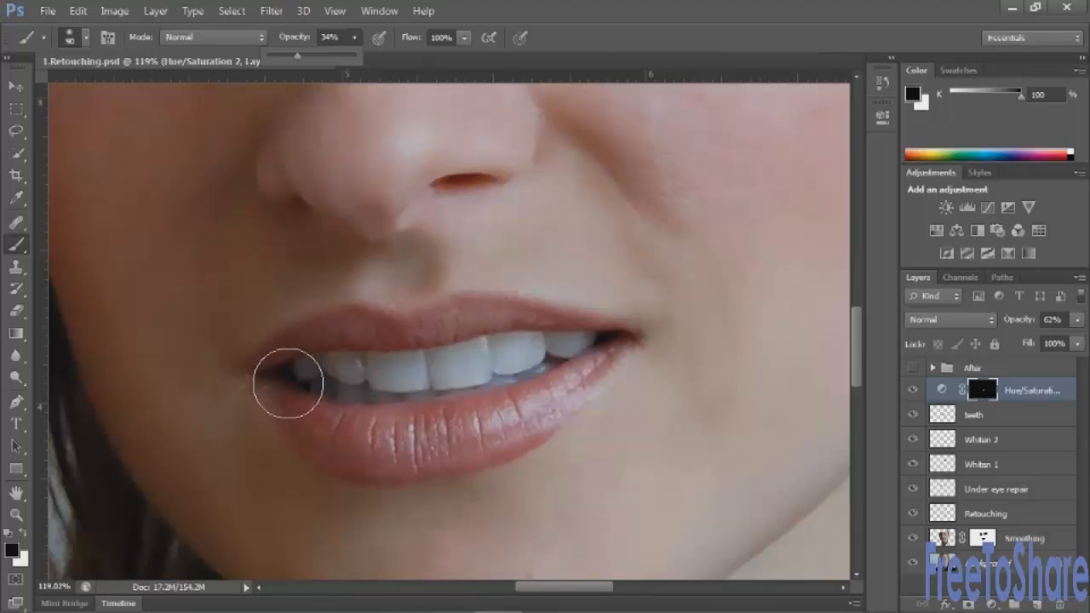
{"action": "mouse_move", "coordinate": [287, 377]}
{"action": "left_mouse_down"}
{"action": "mouse_move", "coordinate": [283, 413]}
{"action": "mouse_move", "coordinate": [302, 418]}
{"action": "mouse_move", "coordinate": [315, 402]}
{"action": "left_mouse_up"}
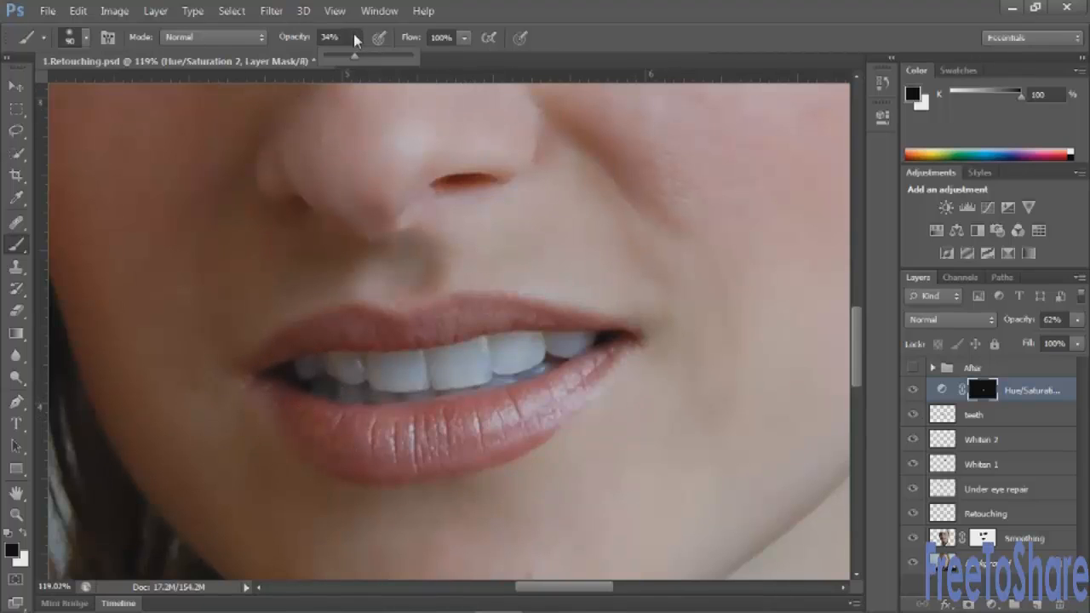
{"action": "left_click", "coordinate": [16, 86]}
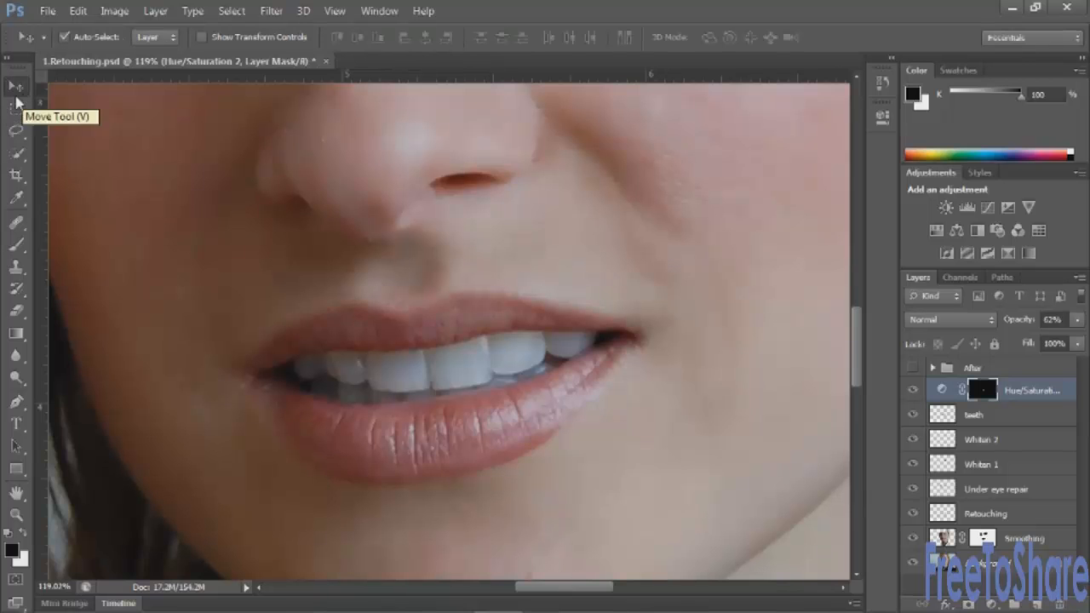
Load the Whiten 1 layer's eye-shaped selection, copy the merged pixels inside it and paste them as a new layer.
{"action": "left_click_drag", "start_coordinate": [443, 114], "coordinate": [446, 521]}
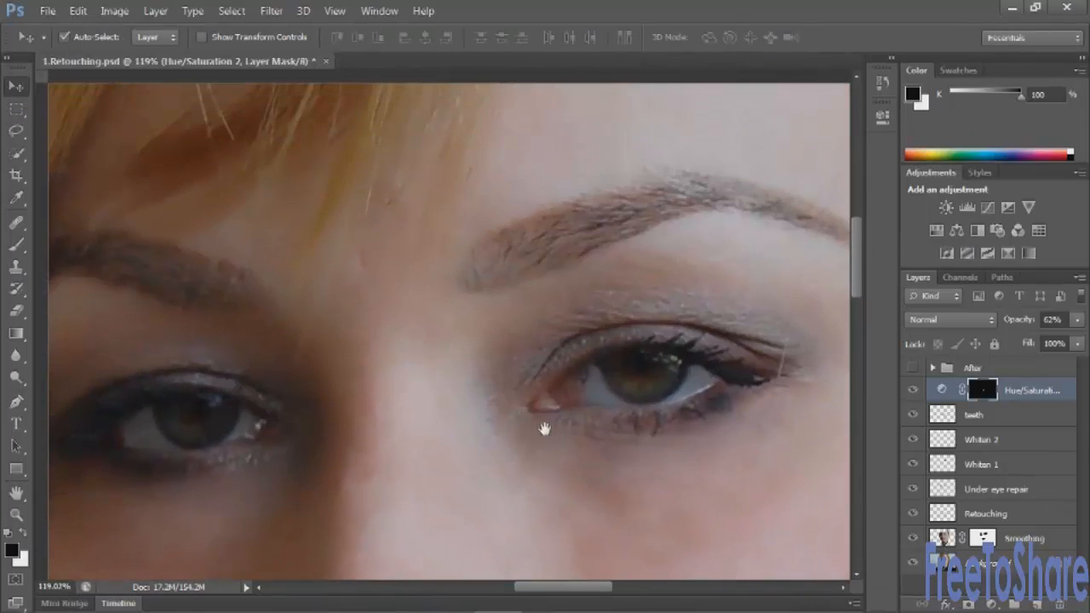
{"action": "left_click_drag", "start_coordinate": [512, 436], "coordinate": [505, 383]}
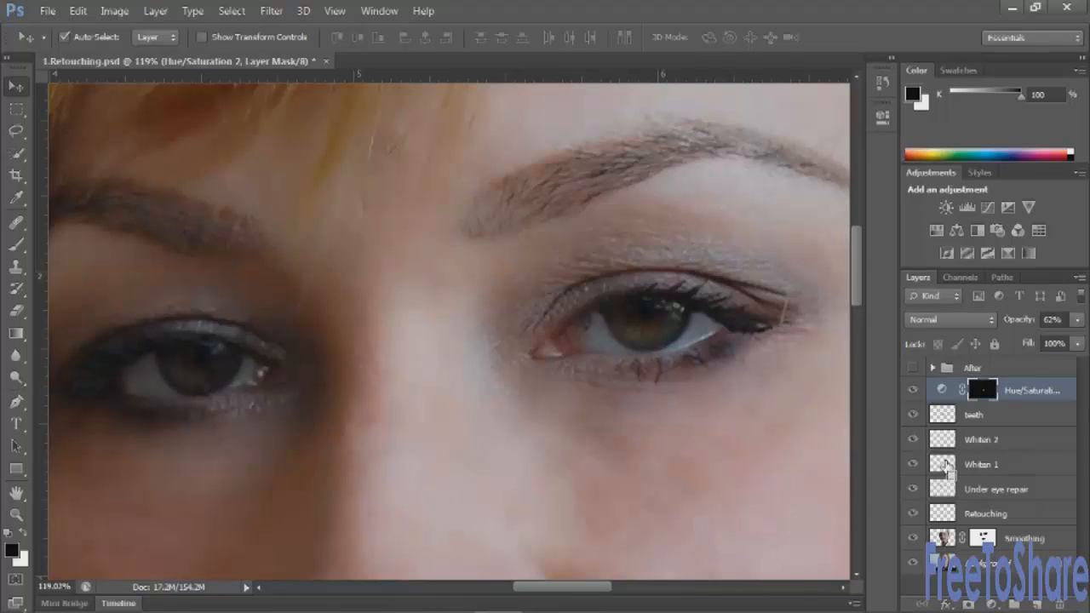
{"action": "left_click", "coordinate": [946, 466], "text": "ctrl"}
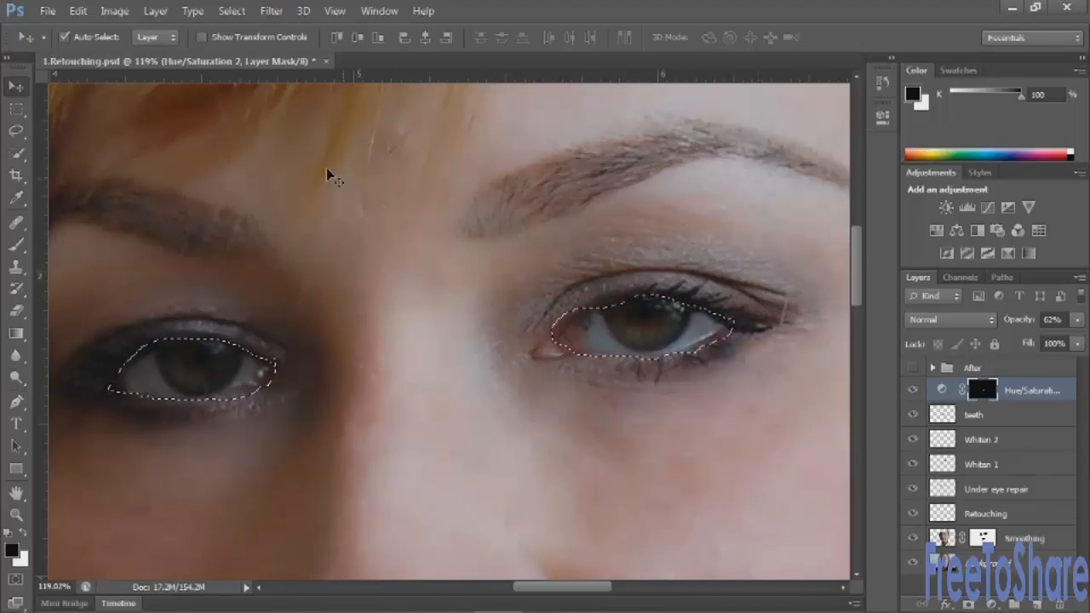
{"action": "left_click", "coordinate": [78, 10]}
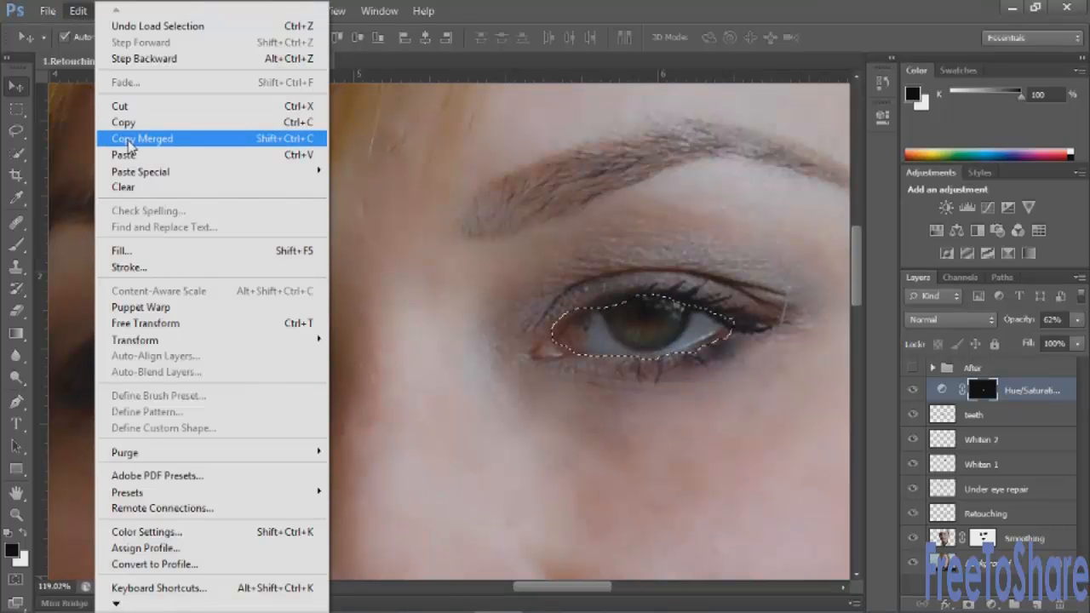
{"action": "left_click", "coordinate": [128, 142]}
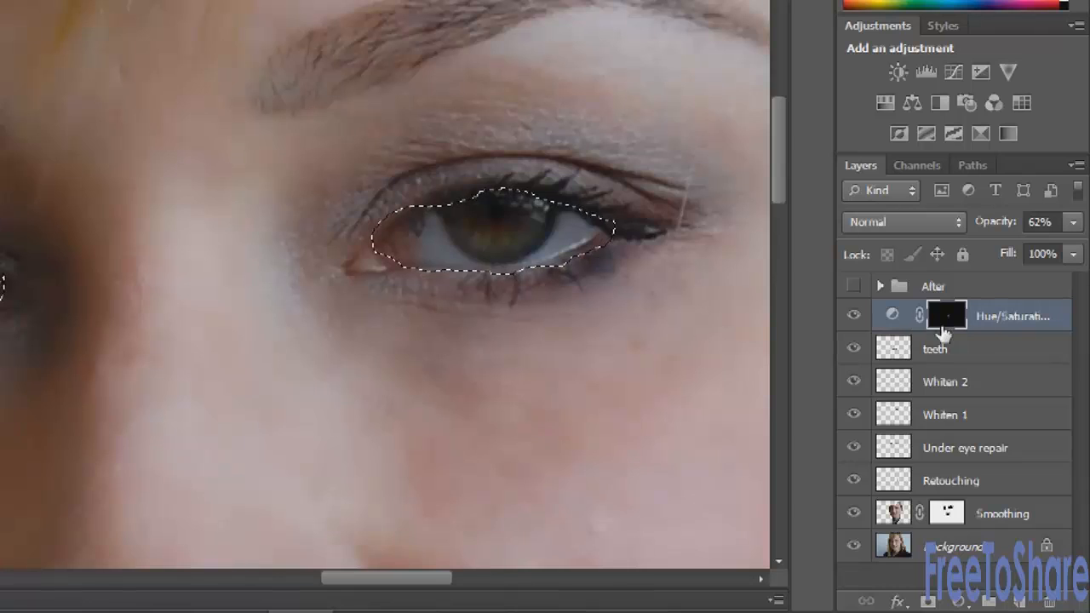
{"action": "key", "text": "ctrl+v"}
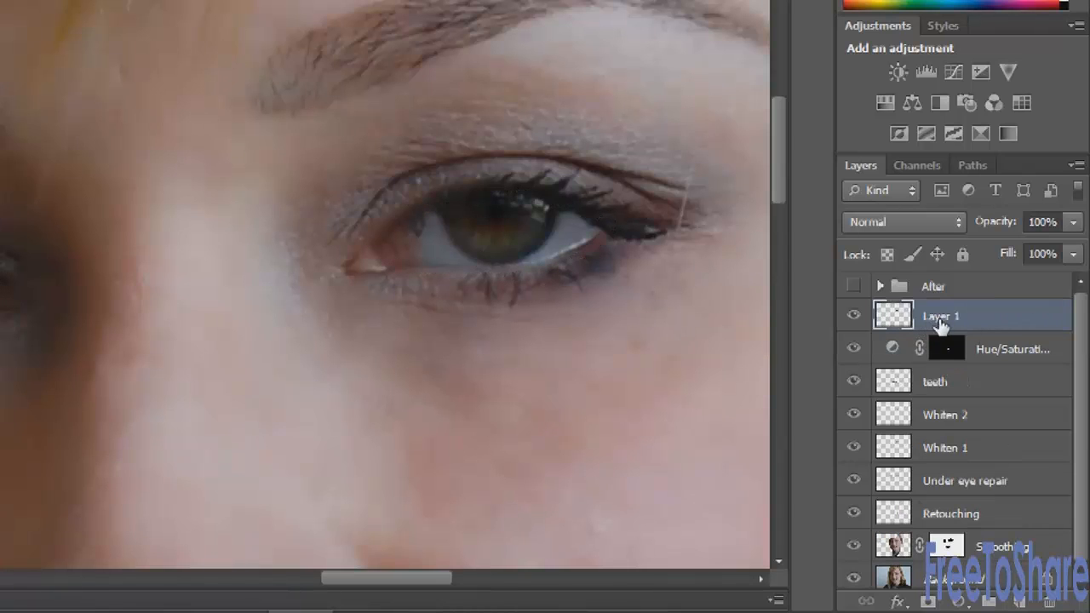
Rename the pasted eye layer as Irises.
{"action": "double_click", "coordinate": [944, 322]}
{"action": "type", "text": "Irises"}
{"action": "key", "text": "Return"}
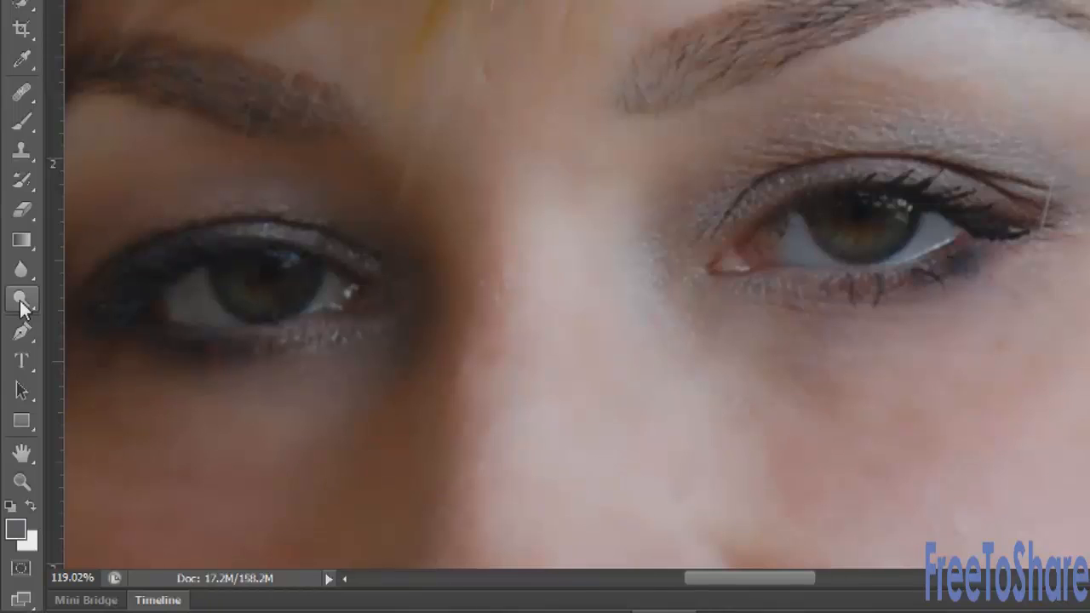
Set up the Dodge tool with a 25 px brush, Shadows range and 35% exposure.
{"action": "left_click", "coordinate": [21, 300]}
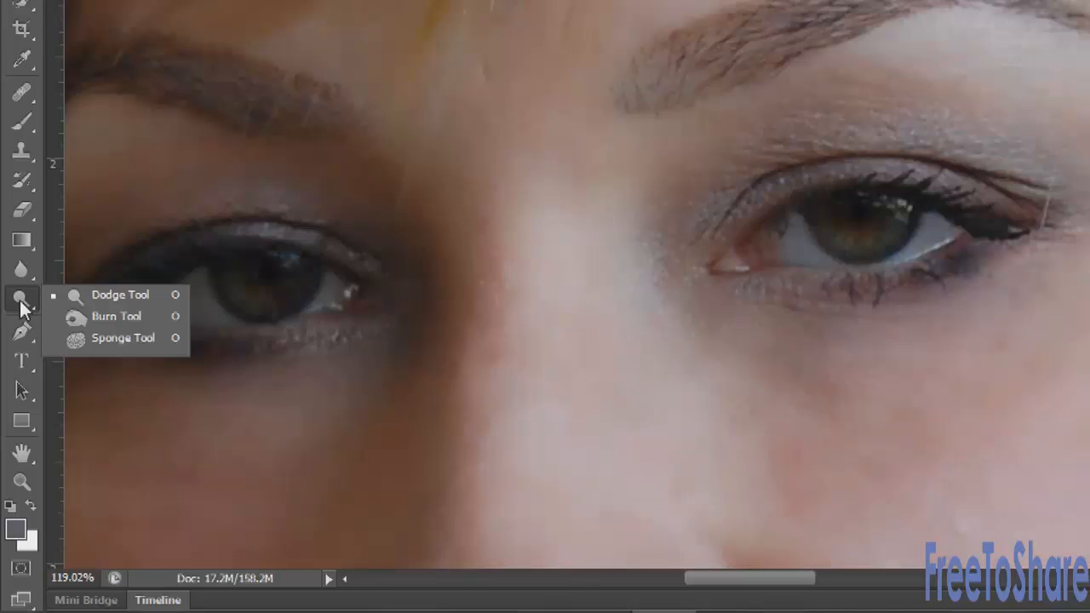
{"action": "left_click", "coordinate": [97, 296]}
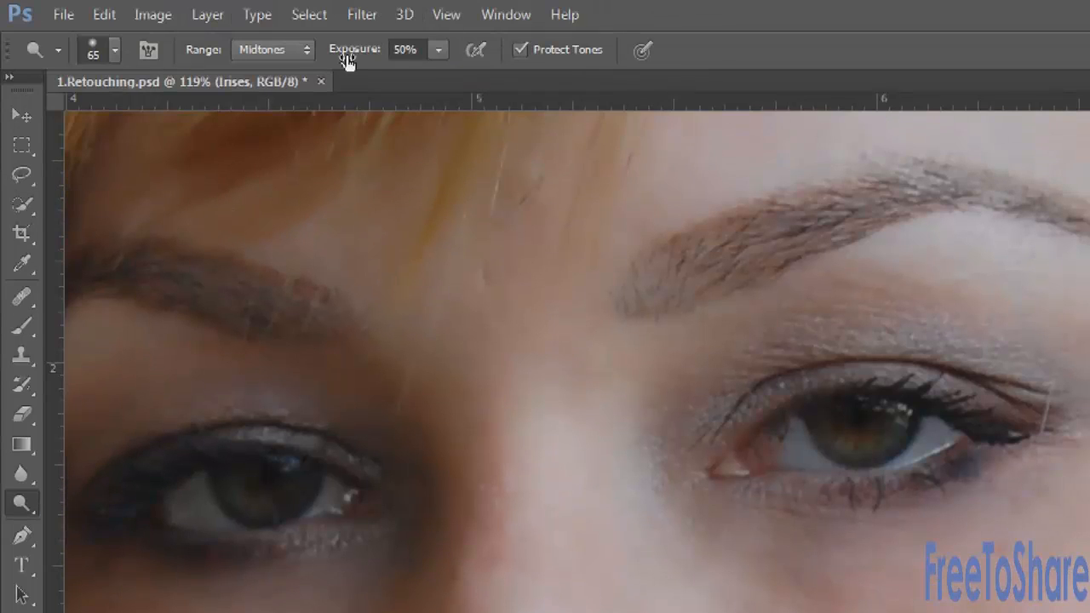
{"action": "left_click", "coordinate": [114, 53]}
{"action": "left_click_drag", "start_coordinate": [90, 119], "coordinate": [60, 122]}
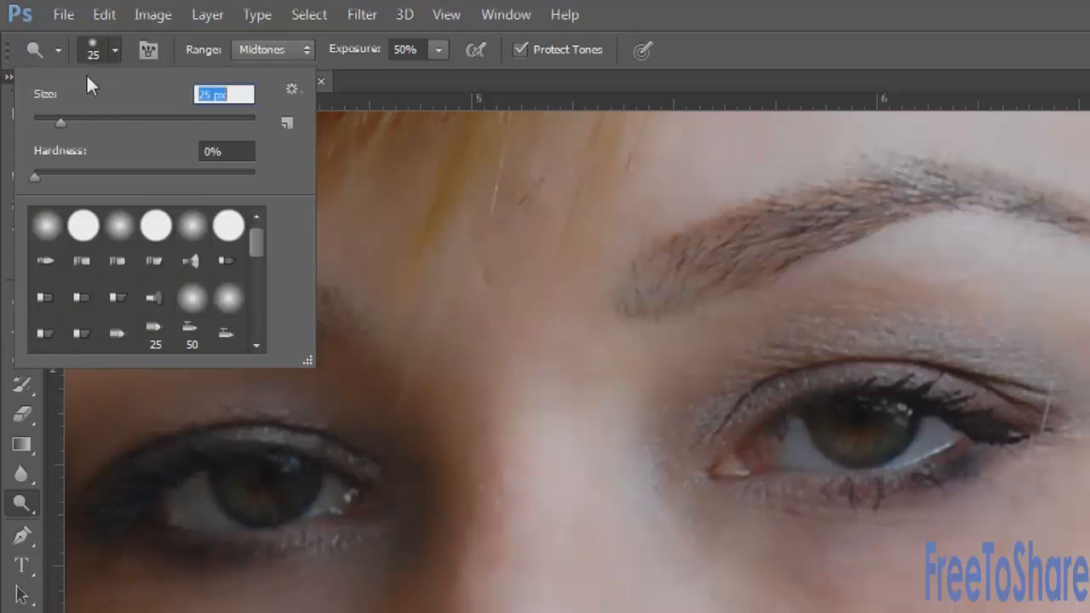
{"action": "left_click", "coordinate": [283, 48]}
{"action": "left_click", "coordinate": [279, 68]}
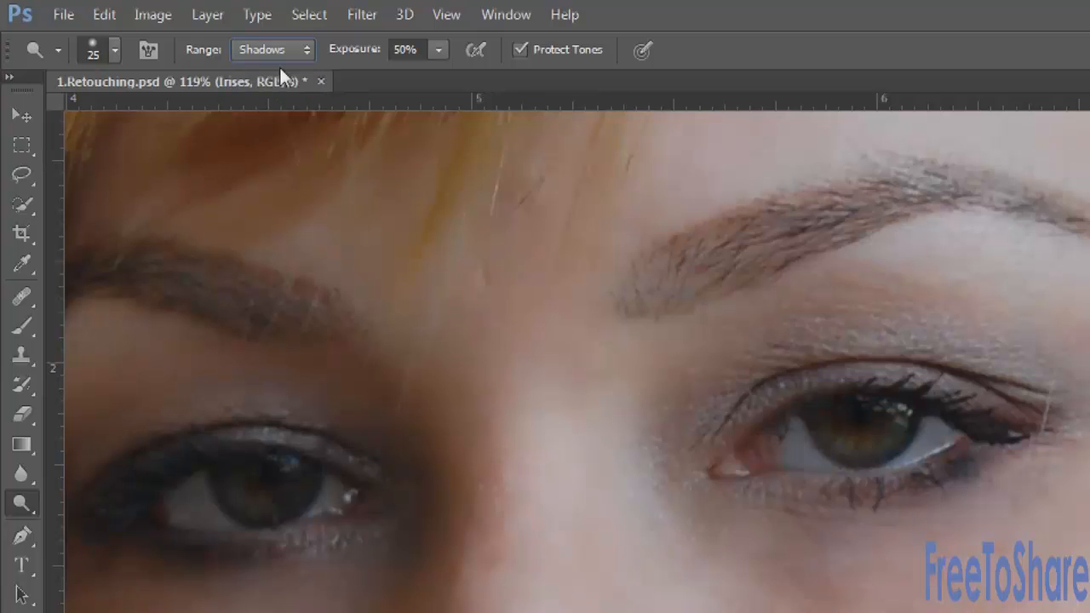
{"action": "left_click", "coordinate": [406, 49]}
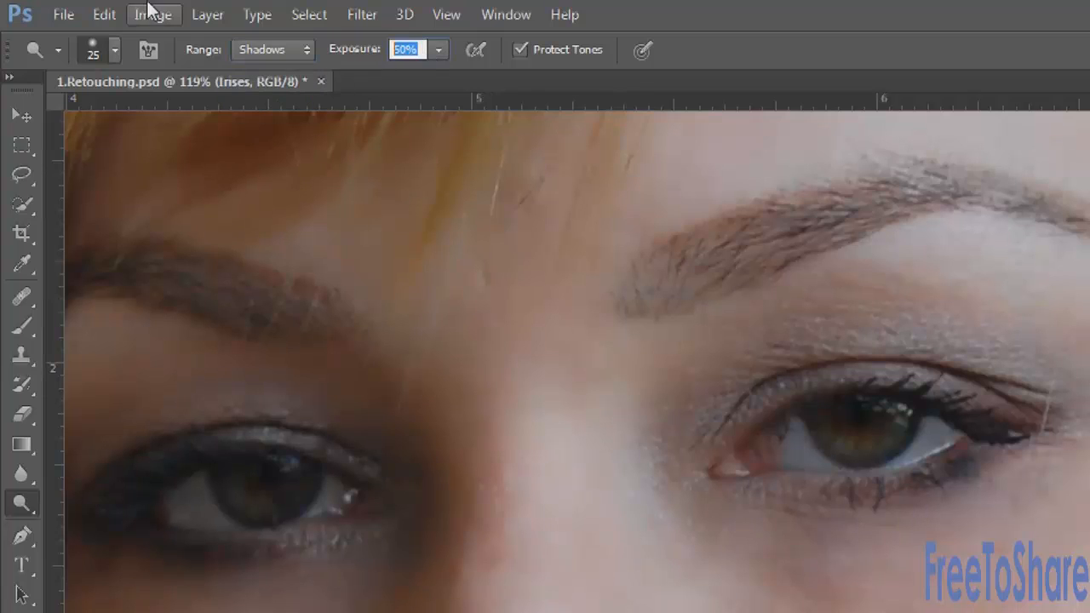
{"action": "type", "text": "35"}
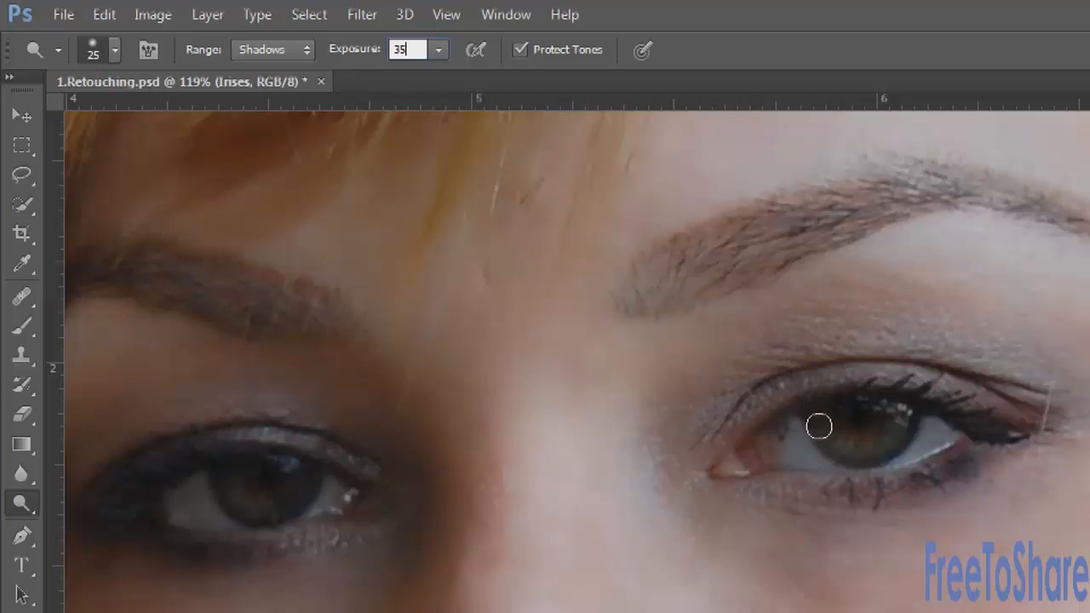
{"action": "left_click", "coordinate": [93, 49]}
{"action": "left_click", "coordinate": [93, 49]}
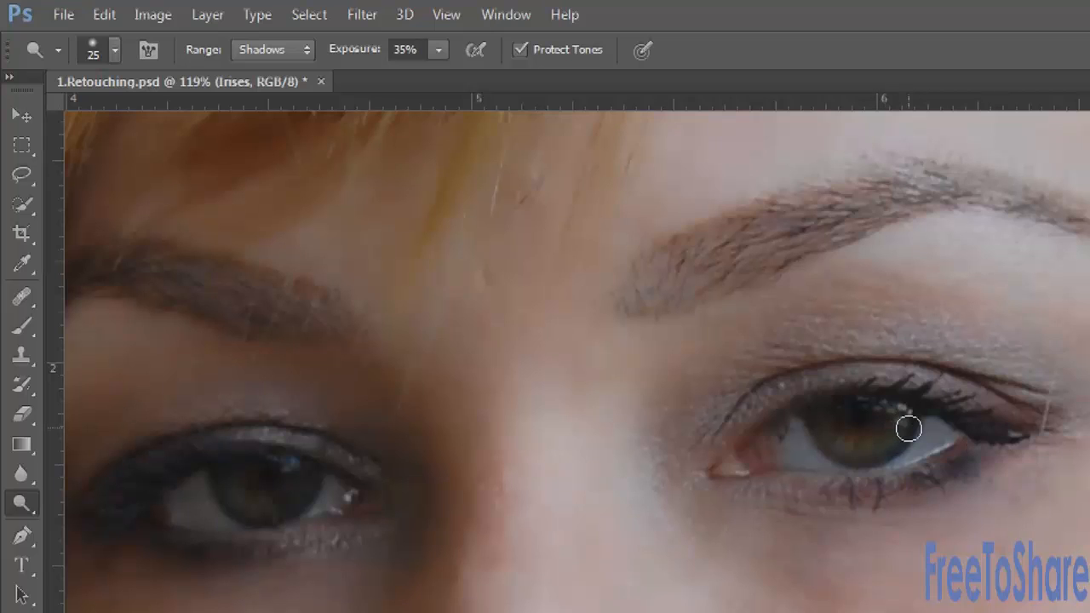
Enlarge the dodge brush to 35 px and lighten both irises on the Irises layer.
{"action": "key", "text": "bracketright"}
{"action": "mouse_move", "coordinate": [901, 418]}
{"action": "left_mouse_down"}
{"action": "mouse_move", "coordinate": [846, 440]}
{"action": "mouse_move", "coordinate": [818, 413]}
{"action": "left_mouse_up"}
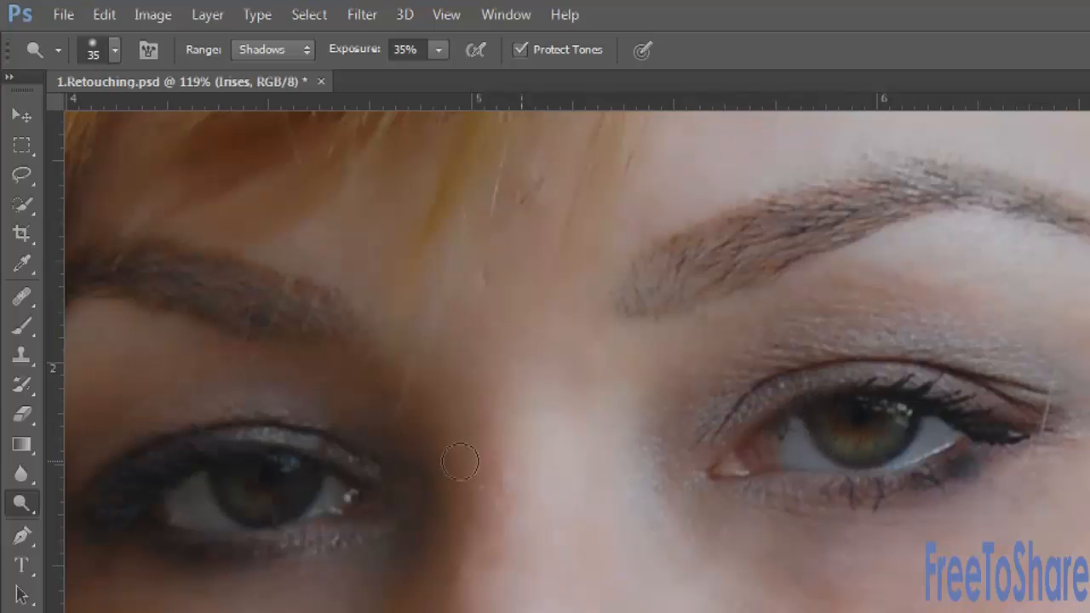
{"action": "mouse_move", "coordinate": [304, 467]}
{"action": "left_mouse_down"}
{"action": "mouse_move", "coordinate": [271, 500]}
{"action": "mouse_move", "coordinate": [243, 497]}
{"action": "mouse_move", "coordinate": [297, 503]}
{"action": "mouse_move", "coordinate": [297, 477]}
{"action": "mouse_move", "coordinate": [292, 496]}
{"action": "mouse_move", "coordinate": [262, 503]}
{"action": "left_mouse_up"}
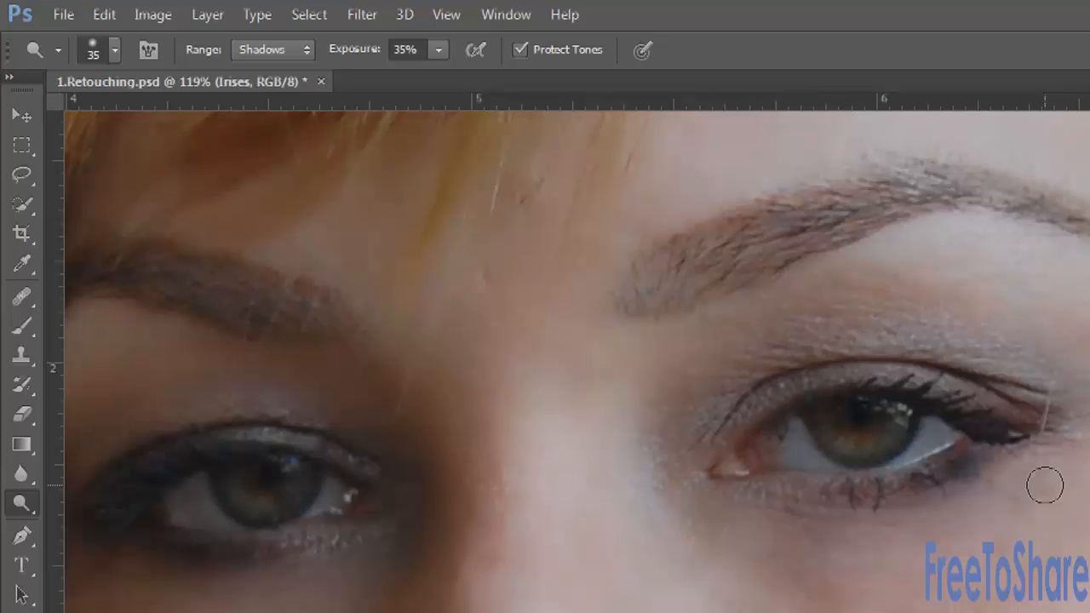
Lasso a freehand area around both eyes and eyebrows, copy it merged and paste it as a new layer.
{"action": "left_click", "coordinate": [23, 178]}
{"action": "key", "text": "ctrl+minus"}
{"action": "key", "text": "ctrl+minus"}
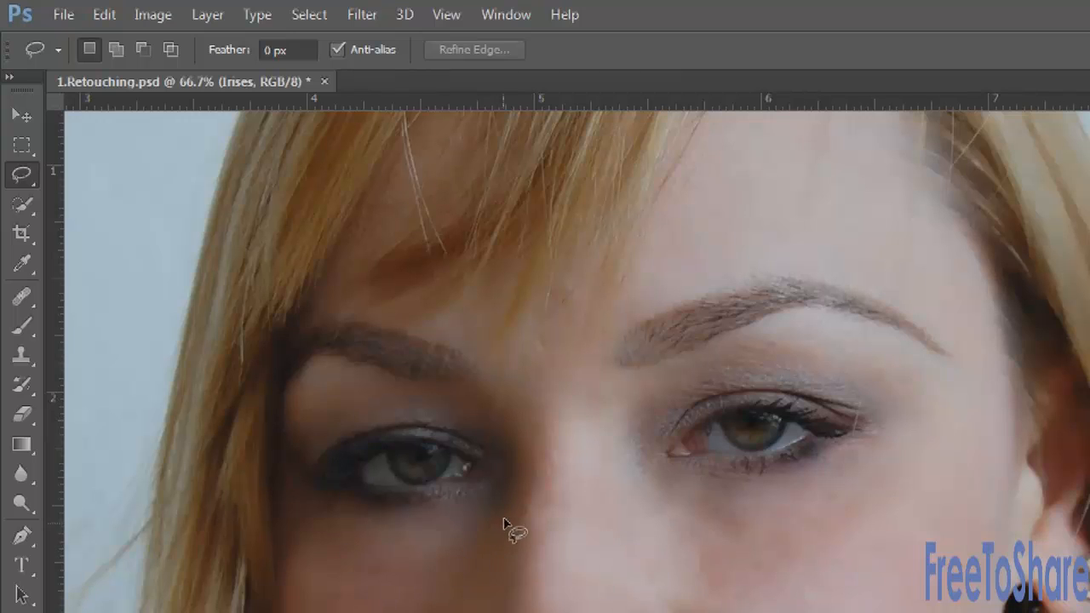
{"action": "mouse_move", "coordinate": [507, 508]}
{"action": "left_mouse_down"}
{"action": "mouse_move", "coordinate": [418, 559]}
{"action": "mouse_move", "coordinate": [312, 537]}
{"action": "mouse_move", "coordinate": [277, 493]}
{"action": "mouse_move", "coordinate": [273, 428]}
{"action": "mouse_move", "coordinate": [277, 353]}
{"action": "mouse_move", "coordinate": [301, 315]}
{"action": "mouse_move", "coordinate": [405, 309]}
{"action": "mouse_move", "coordinate": [474, 334]}
{"action": "mouse_move", "coordinate": [579, 338]}
{"action": "mouse_move", "coordinate": [725, 273]}
{"action": "mouse_move", "coordinate": [854, 252]}
{"action": "mouse_move", "coordinate": [932, 281]}
{"action": "mouse_move", "coordinate": [991, 399]}
{"action": "mouse_move", "coordinate": [954, 552]}
{"action": "mouse_move", "coordinate": [823, 576]}
{"action": "mouse_move", "coordinate": [718, 525]}
{"action": "mouse_move", "coordinate": [589, 500]}
{"action": "mouse_move", "coordinate": [511, 516]}
{"action": "left_mouse_up"}
{"action": "left_click", "coordinate": [103, 16]}
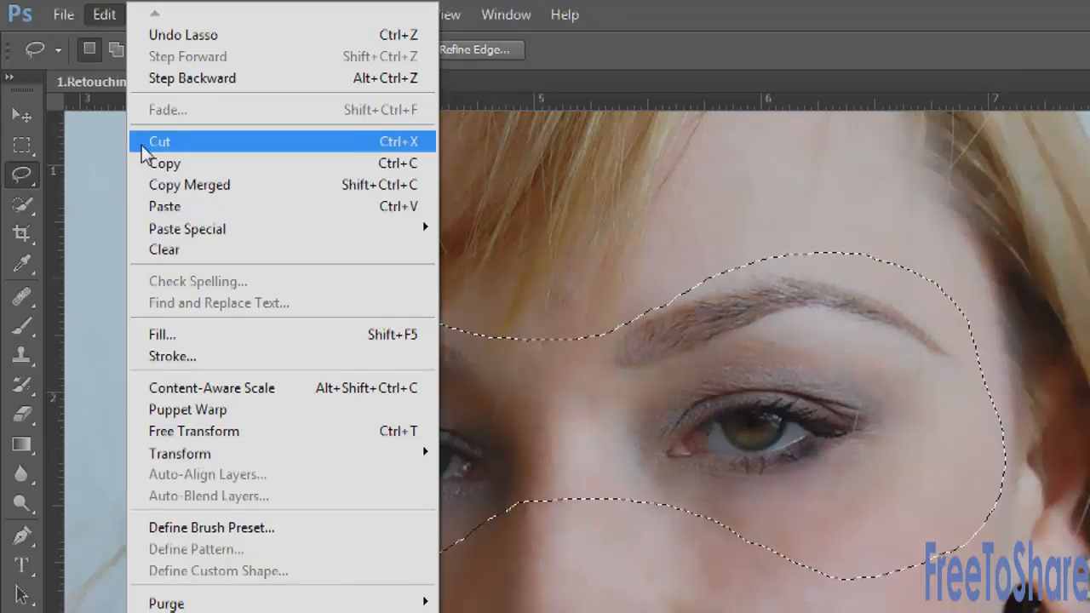
{"action": "left_click", "coordinate": [160, 182]}
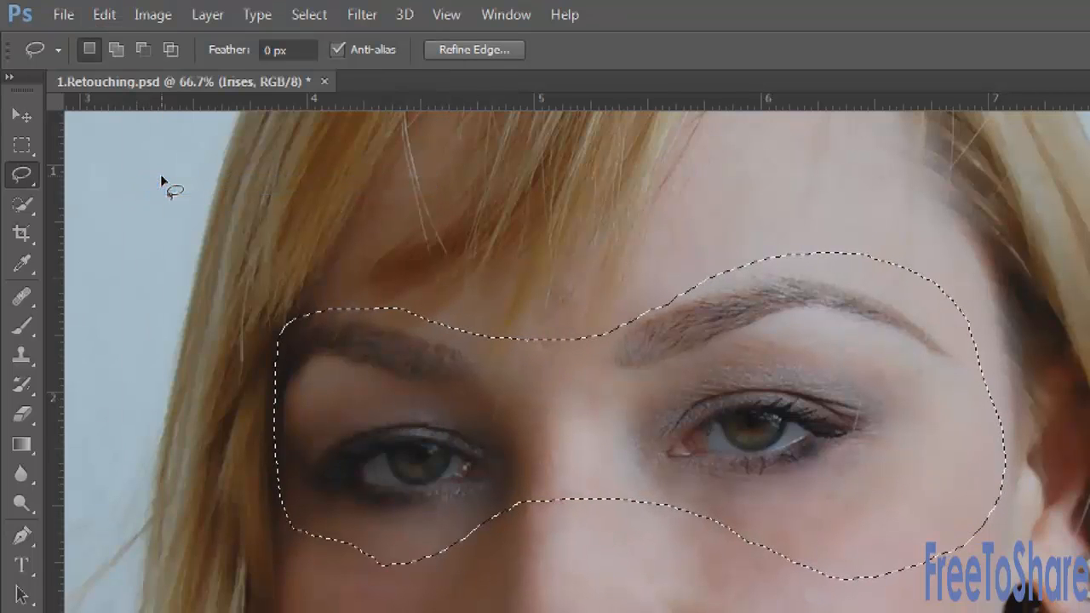
{"action": "left_click", "coordinate": [101, 15]}
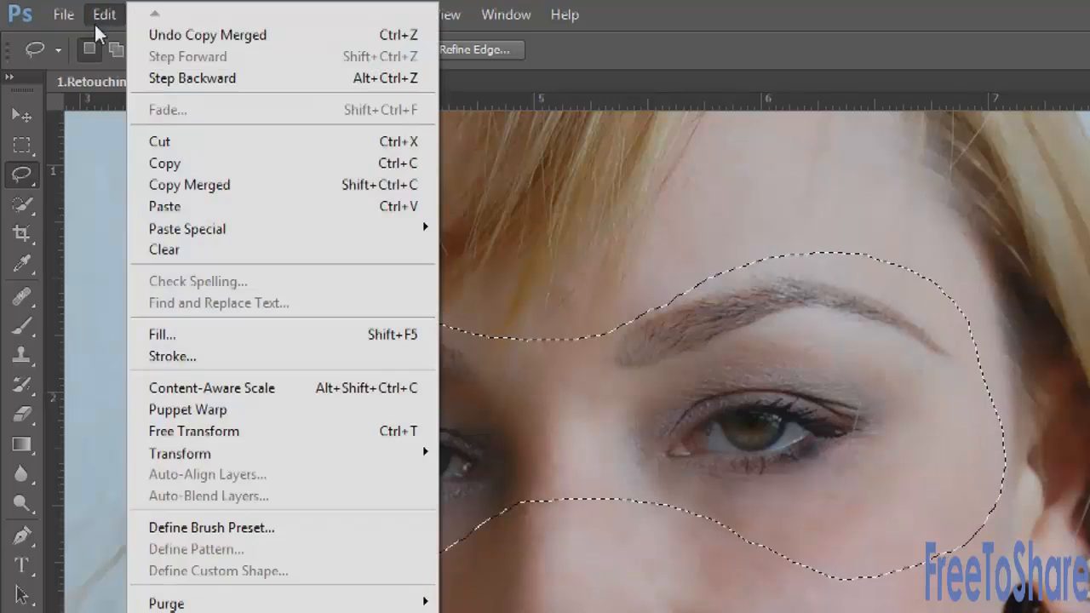
{"action": "left_click", "coordinate": [162, 207]}
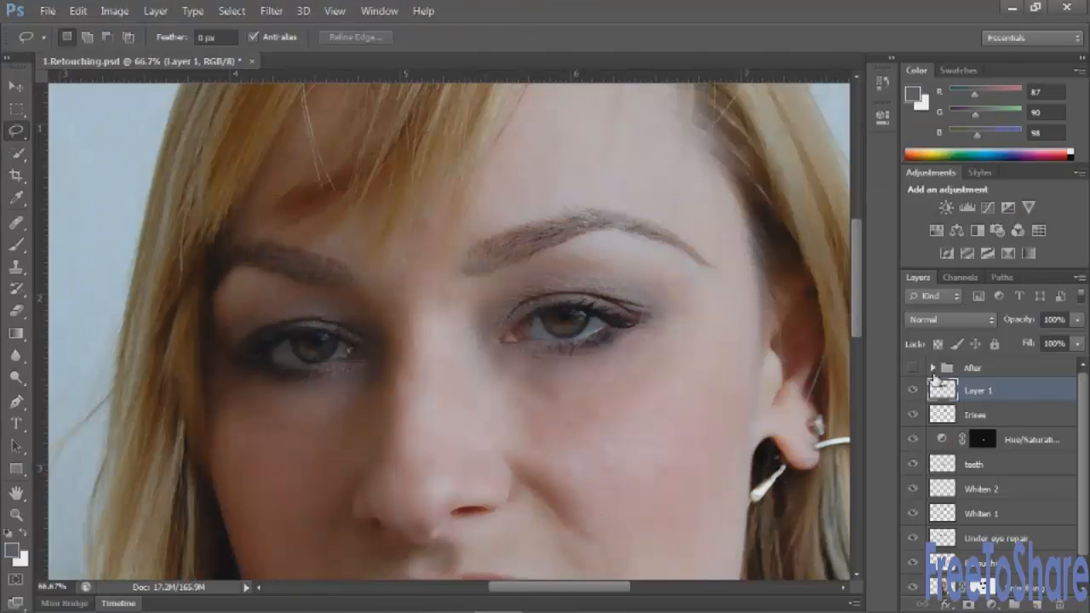
Rename the pasted eye-area layer as Sharpening.
{"action": "double_click", "coordinate": [977, 390]}
{"action": "type", "text": "Sharpening"}
{"action": "key", "text": "Return"}
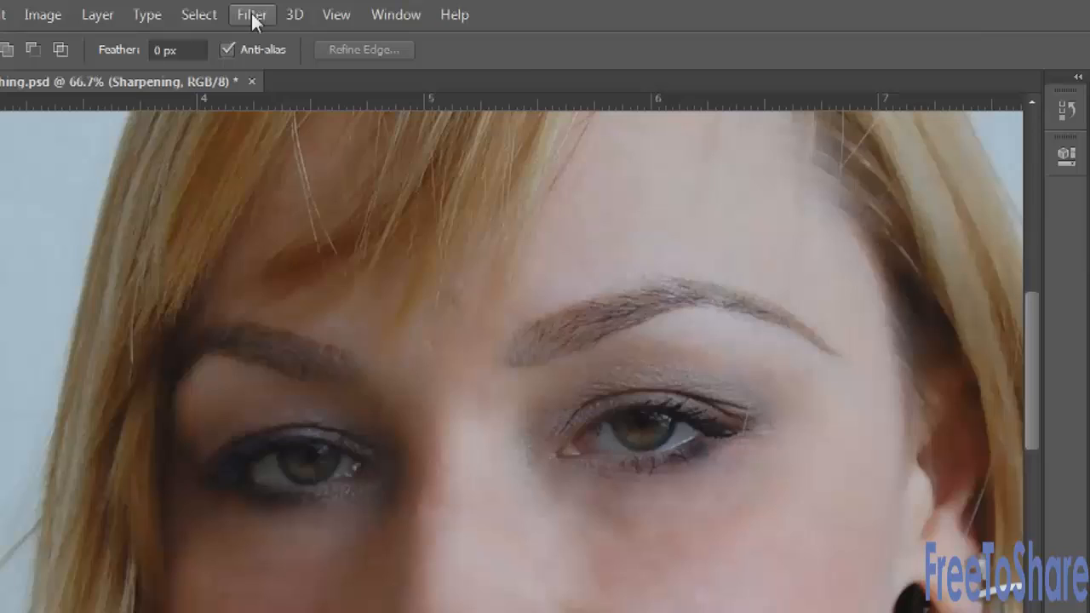
Start the Smart Sharpen filter on the Sharpening layer, centre its preview on the brighter eye and set the amount to 125%.
{"action": "left_click", "coordinate": [252, 17]}
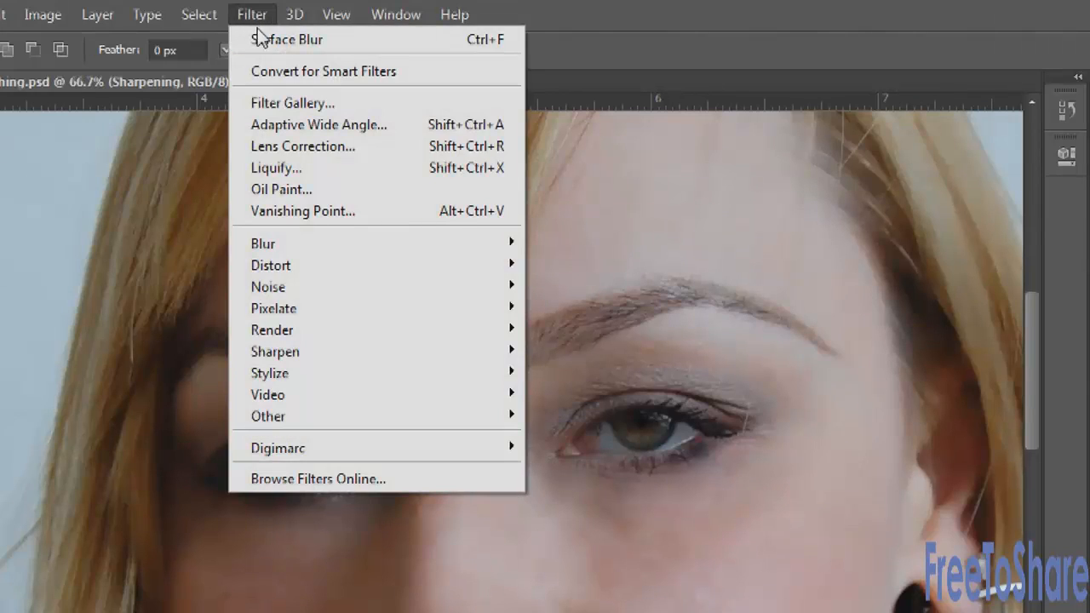
{"action": "mouse_move", "coordinate": [284, 350]}
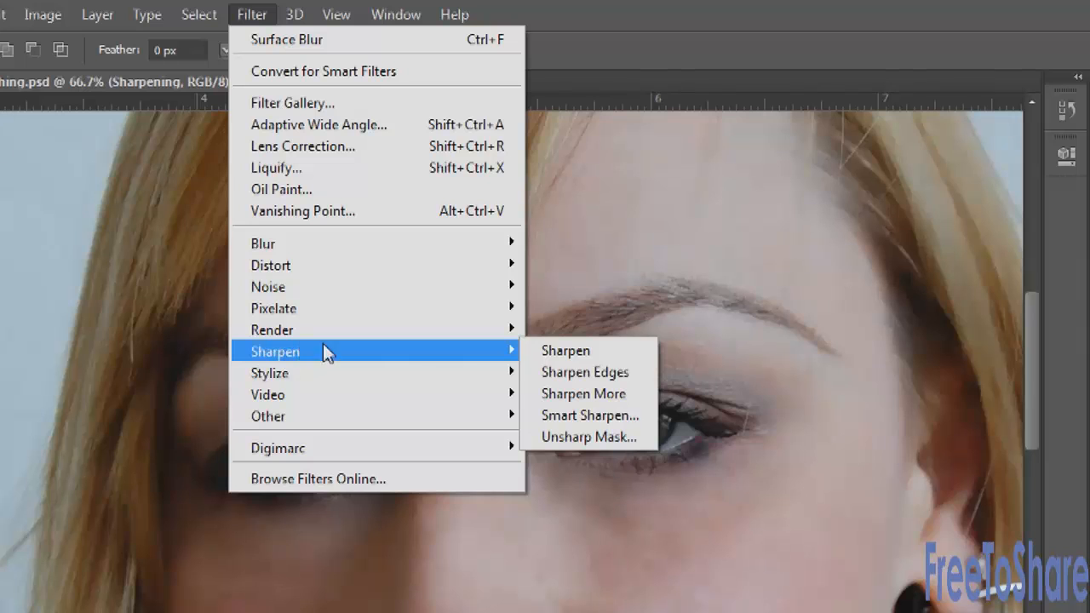
{"action": "left_click", "coordinate": [569, 414]}
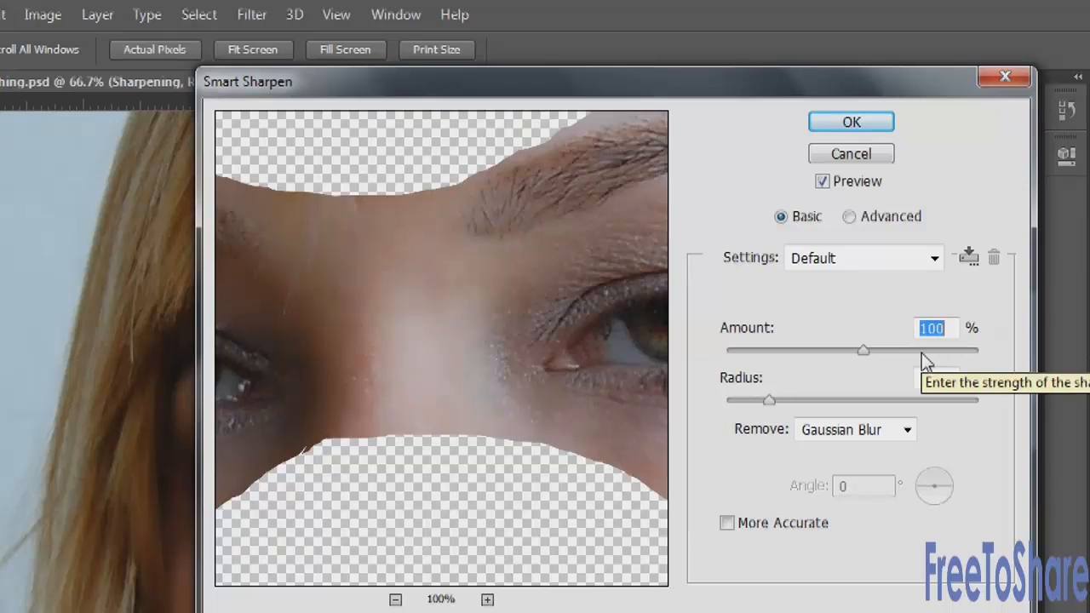
{"action": "left_click_drag", "start_coordinate": [634, 381], "coordinate": [494, 412]}
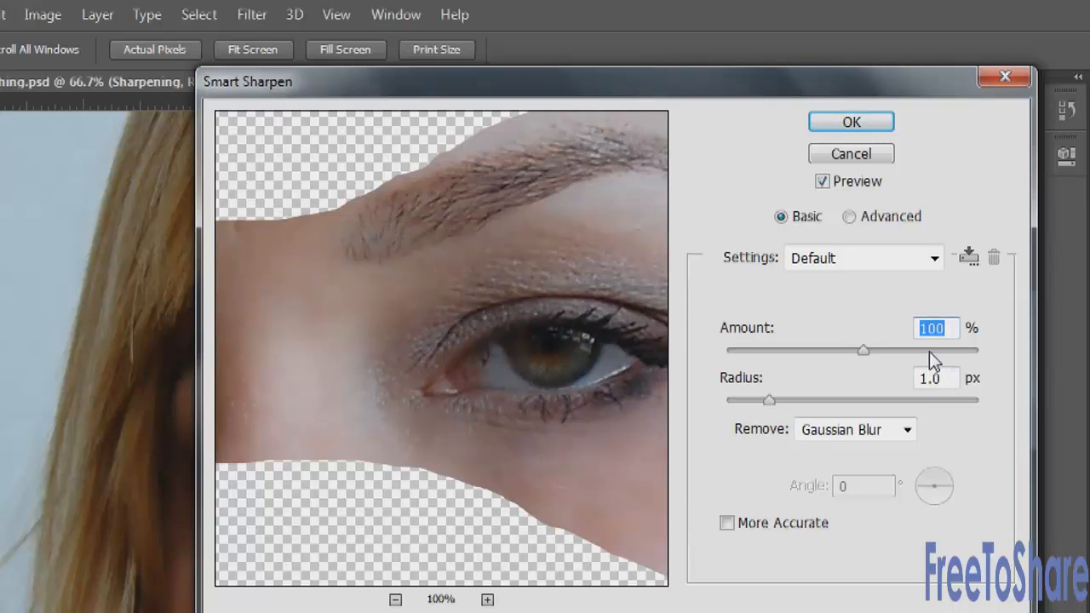
{"action": "type", "text": "125"}
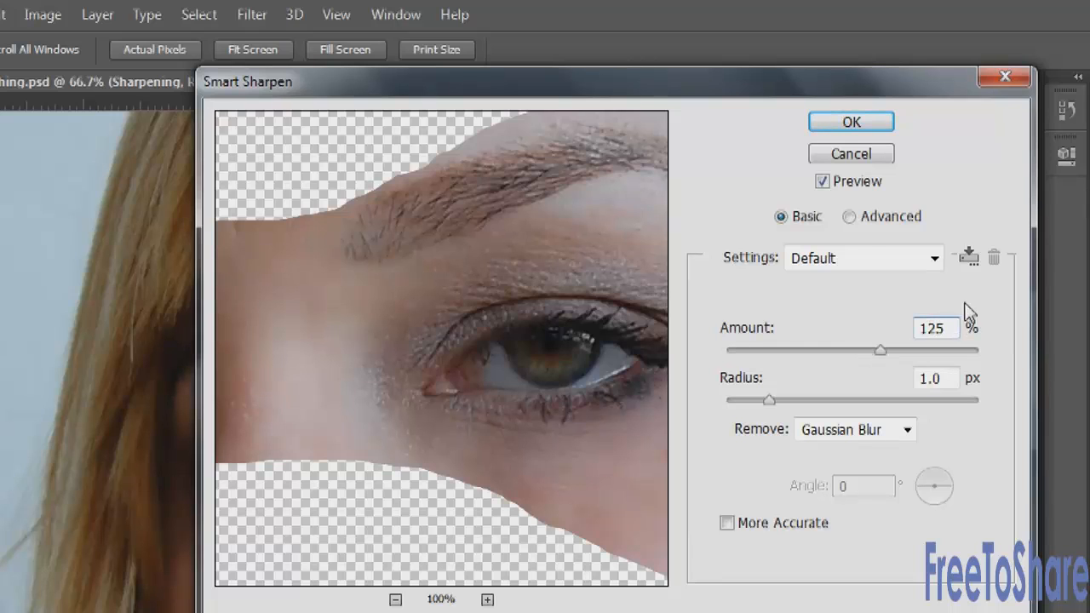
Try Smart Sharpen amounts of 459% and 1% in the preview, and set the amount to 128%.
{"action": "left_click_drag", "start_coordinate": [883, 350], "coordinate": [902, 352]}
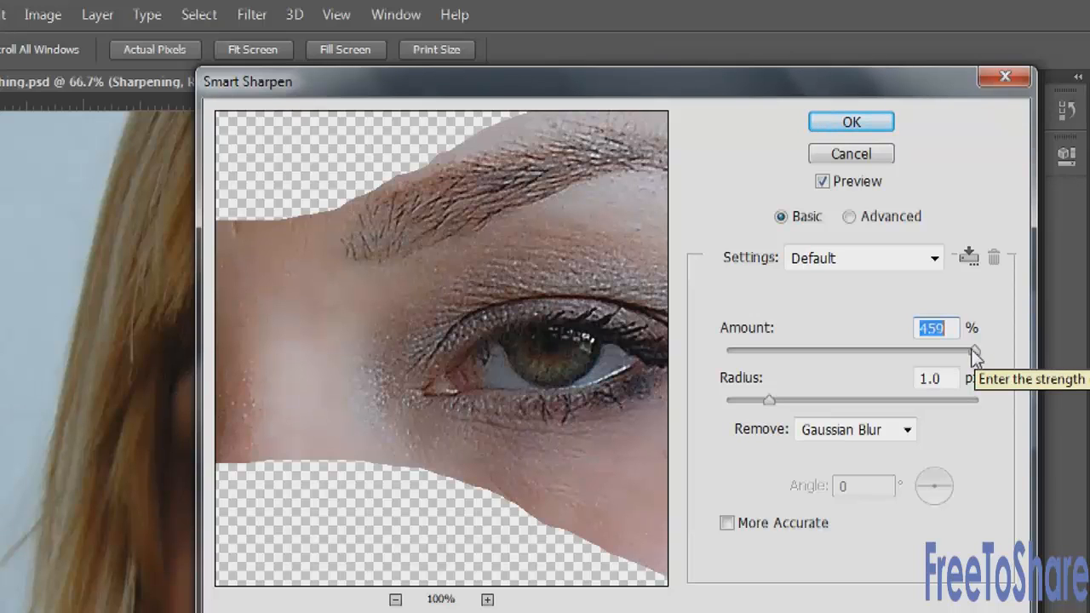
{"action": "left_click_drag", "start_coordinate": [975, 356], "coordinate": [726, 356]}
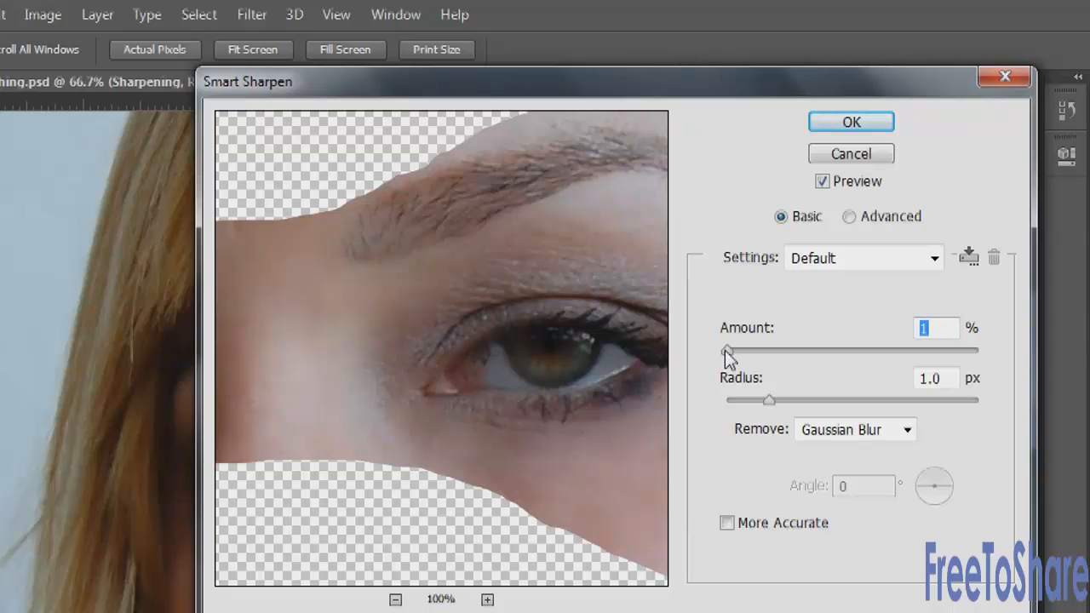
{"action": "left_click_drag", "start_coordinate": [725, 350], "coordinate": [893, 360]}
{"action": "left_click", "coordinate": [947, 328]}
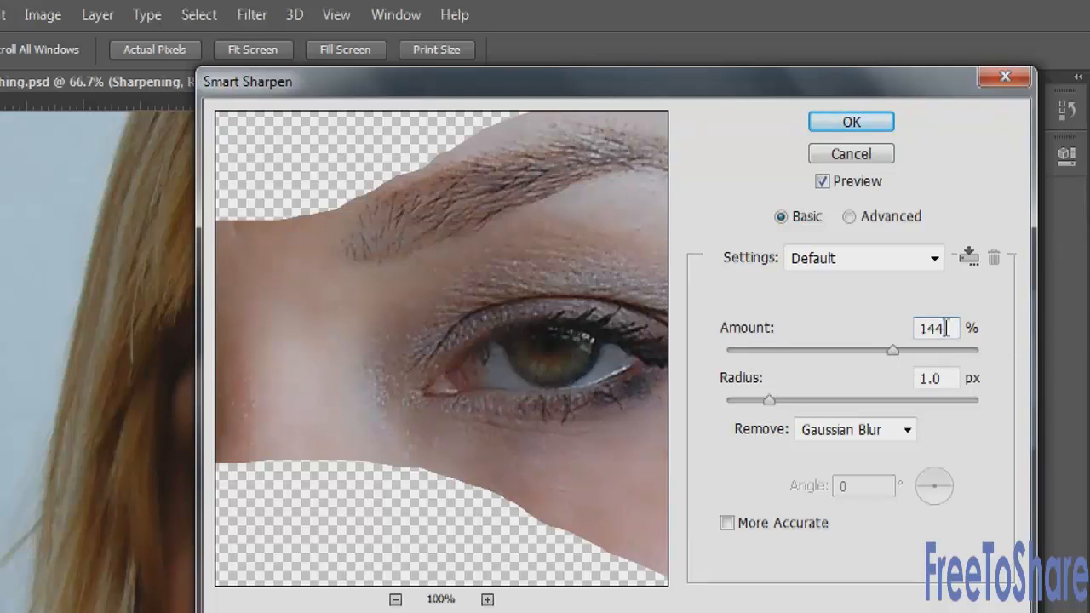
{"action": "key", "text": "Down"}
{"action": "key", "text": "Down"}
{"action": "key", "text": "Down"}
{"action": "key", "text": "Down"}
{"action": "key", "text": "Down"}
{"action": "key", "text": "Down"}
{"action": "key", "text": "Down"}
{"action": "key", "text": "Down"}
{"action": "key", "text": "Down"}
{"action": "key", "text": "Down"}
{"action": "key", "text": "Down"}
{"action": "key", "text": "Down"}
{"action": "key", "text": "Down"}
{"action": "key", "text": "Down"}
{"action": "key", "text": "Down"}
{"action": "key", "text": "Down"}
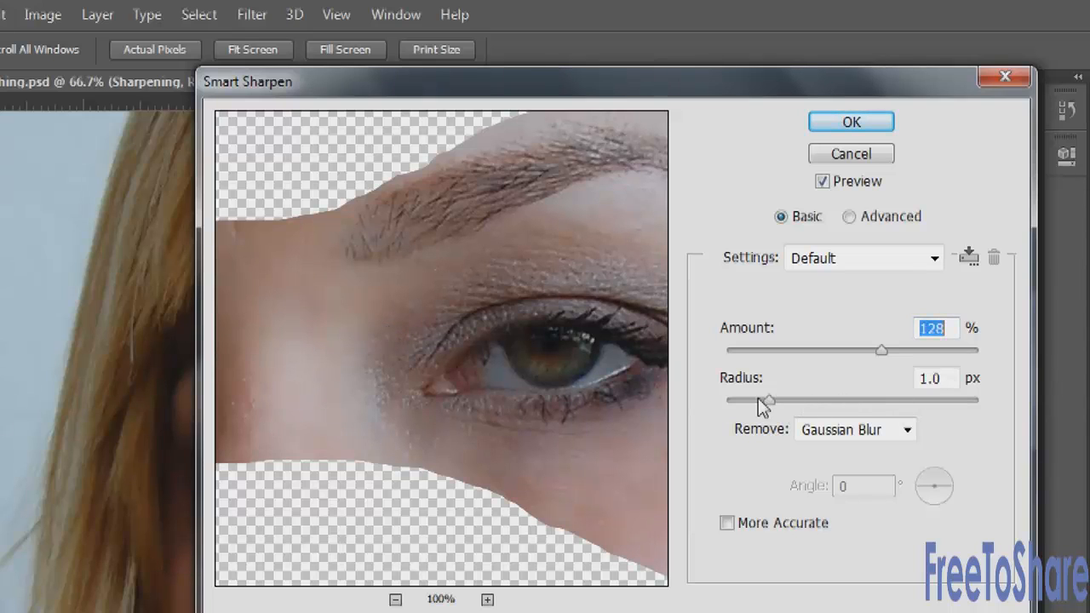
Try raising the Smart Sharpen radius beyond 3 px and bring it down to 1.5 px.
{"action": "left_click", "coordinate": [947, 378]}
{"action": "key", "text": "Up"}
{"action": "key", "text": "Up"}
{"action": "key", "text": "Up"}
{"action": "key", "text": "Up"}
{"action": "key", "text": "Up"}
{"action": "key", "text": "Up"}
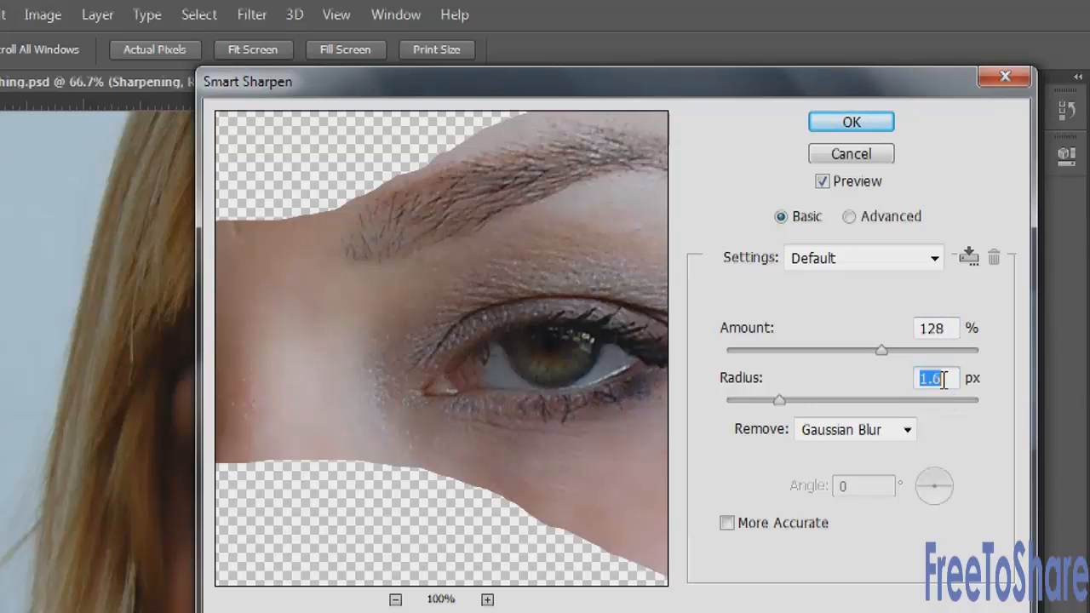
{"action": "key", "text": "Up"}
{"action": "key", "text": "Up"}
{"action": "key", "text": "Up"}
{"action": "key", "text": "Up"}
{"action": "key", "text": "Up"}
{"action": "key", "text": "Up"}
{"action": "key", "text": "Up"}
{"action": "key", "text": "Up"}
{"action": "key", "text": "Up"}
{"action": "key", "text": "Up"}
{"action": "key", "text": "Up"}
{"action": "key", "text": "Up"}
{"action": "key", "text": "Up"}
{"action": "key", "text": "Up"}
{"action": "key", "text": "Up"}
{"action": "key", "text": "Up"}
{"action": "key", "text": "Down"}
{"action": "key", "text": "Down"}
{"action": "key", "text": "Down"}
{"action": "key", "text": "Down"}
{"action": "key", "text": "Down"}
{"action": "key", "text": "Down"}
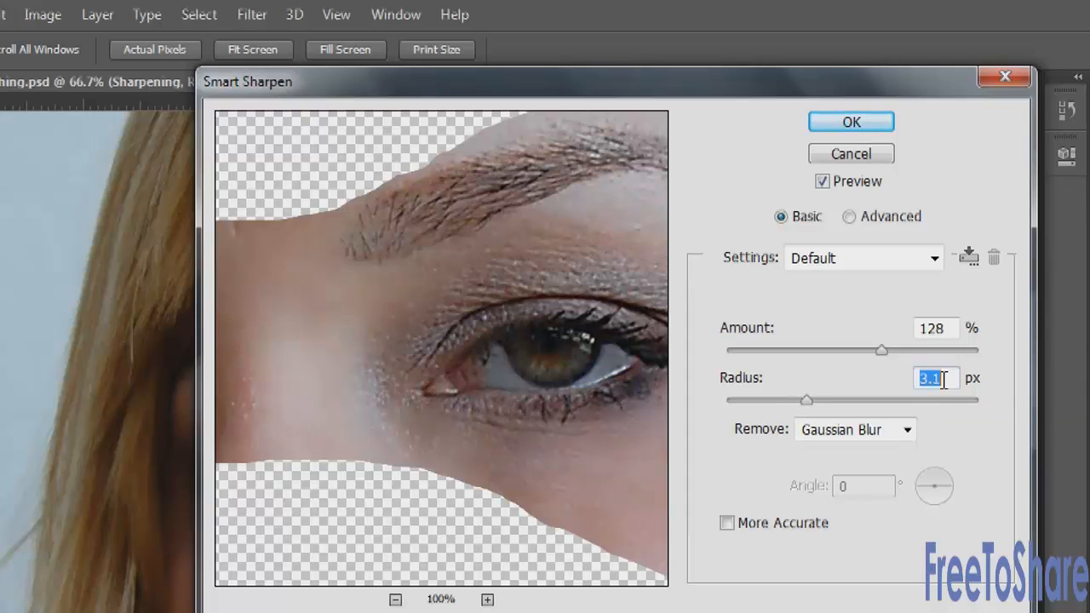
{"action": "key", "text": "Down"}
{"action": "key", "text": "Down"}
{"action": "key", "text": "Down"}
{"action": "key", "text": "Down"}
{"action": "key", "text": "Down"}
{"action": "key", "text": "Down"}
{"action": "key", "text": "Down"}
{"action": "key", "text": "Down"}
{"action": "key", "text": "Down"}
{"action": "key", "text": "Down"}
{"action": "key", "text": "Down"}
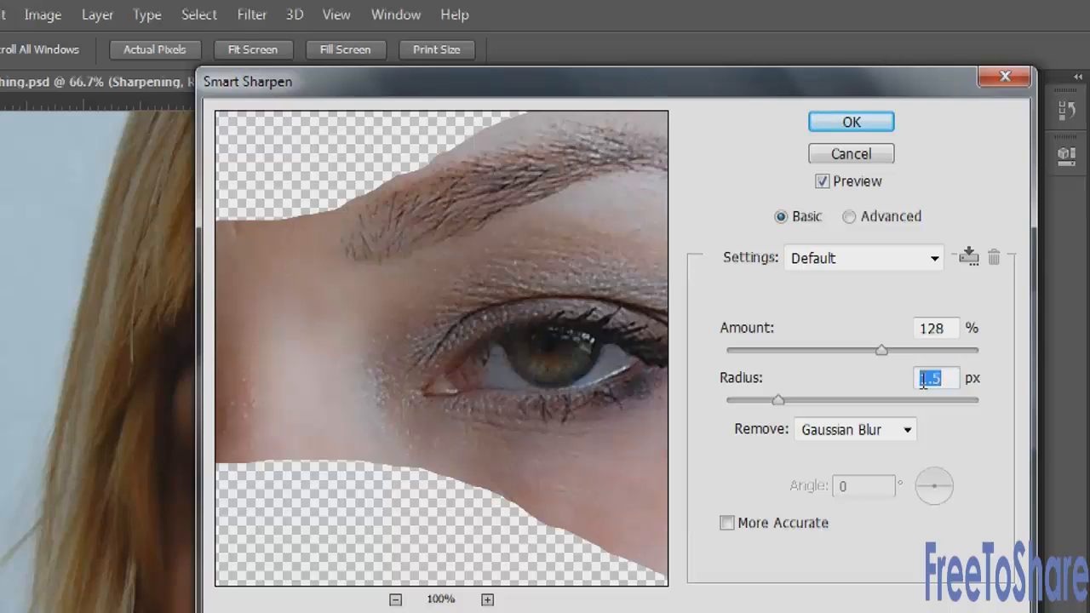
Set the Smart Sharpen radius to 1 px, keep Gaussian Blur as the blur to remove, and leave More Accurate off after trying it.
{"action": "type", "text": "1"}
{"action": "left_click", "coordinate": [906, 431]}
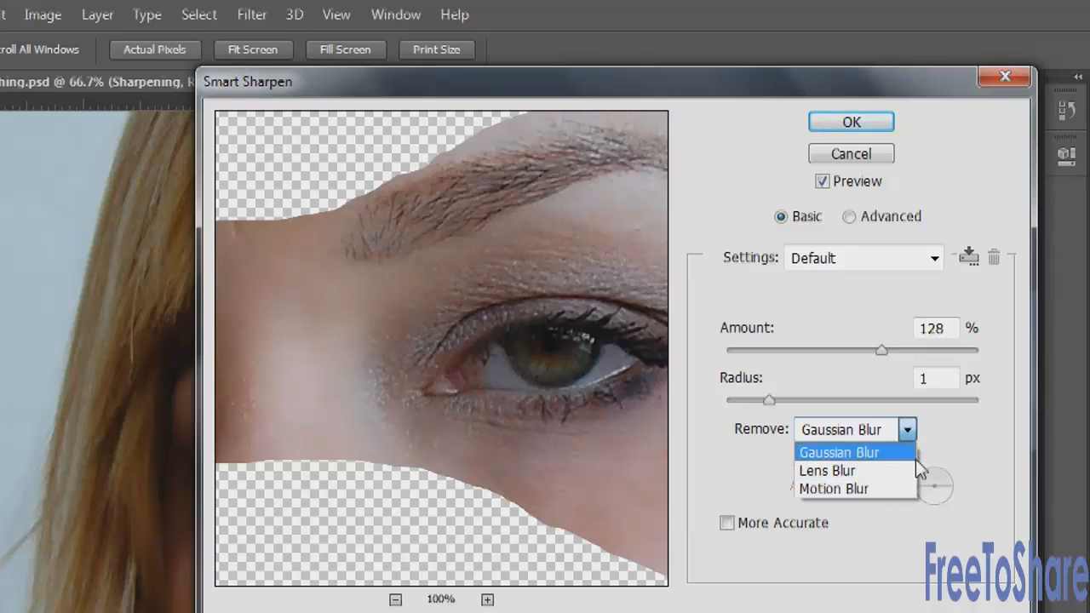
{"action": "left_click", "coordinate": [839, 452]}
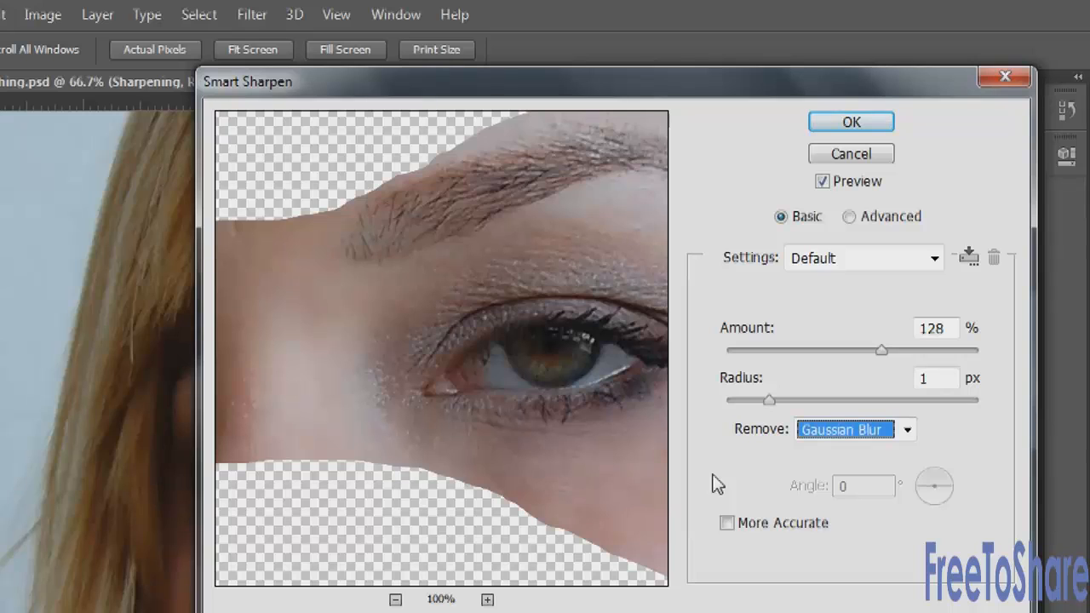
{"action": "left_click", "coordinate": [726, 523]}
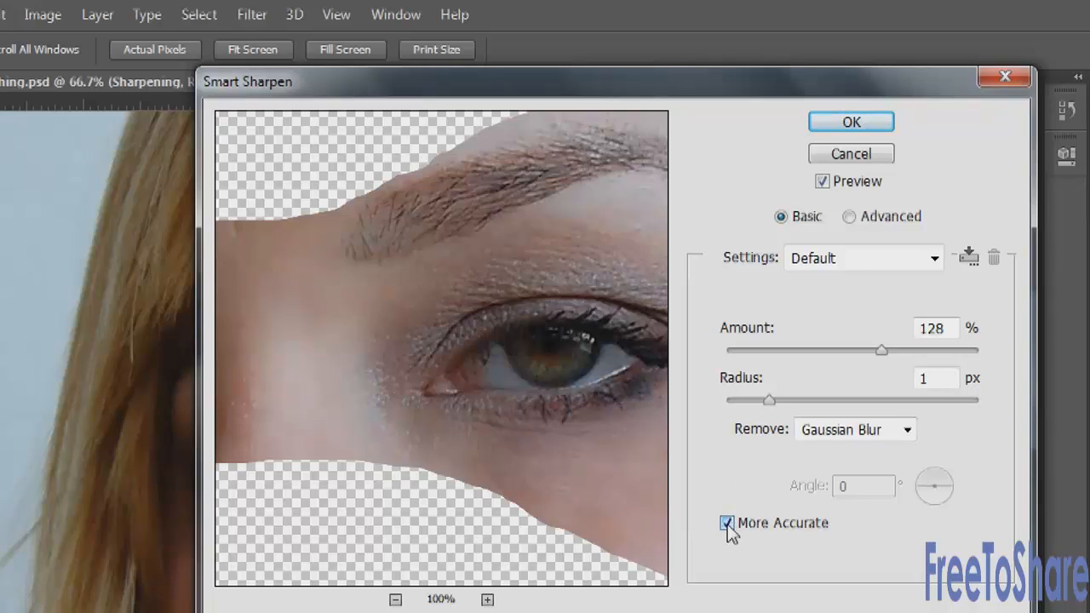
{"action": "left_click", "coordinate": [726, 523]}
{"action": "left_click", "coordinate": [726, 523]}
{"action": "left_click", "coordinate": [726, 523]}
Switch Smart Sharpen to Advanced, review its Shadow and Highlight settings, and apply the filter to the Sharpening layer.
{"action": "left_click", "coordinate": [849, 216]}
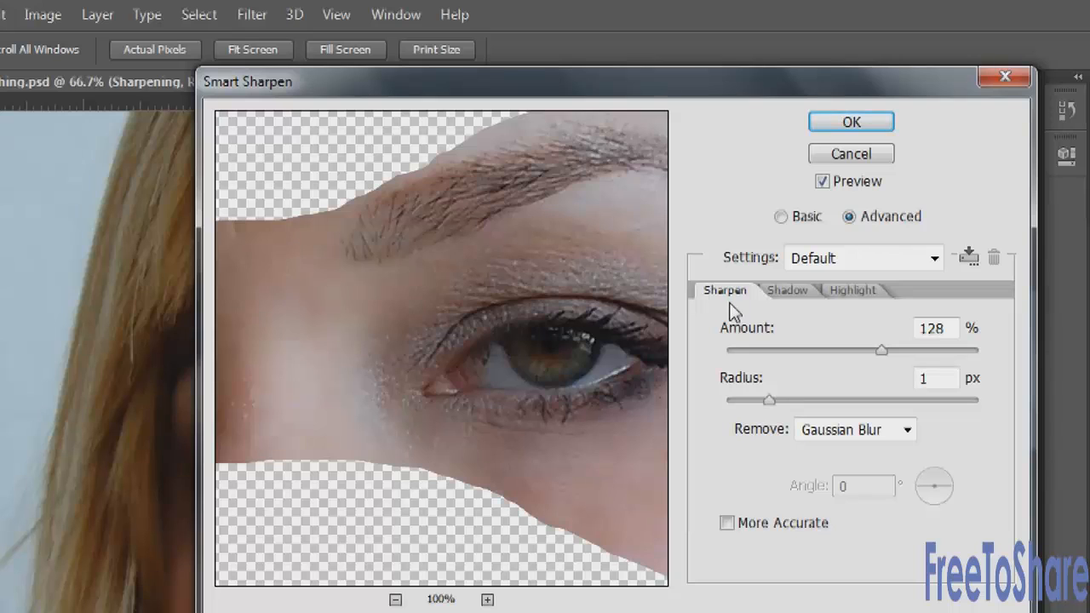
{"action": "left_click", "coordinate": [782, 290]}
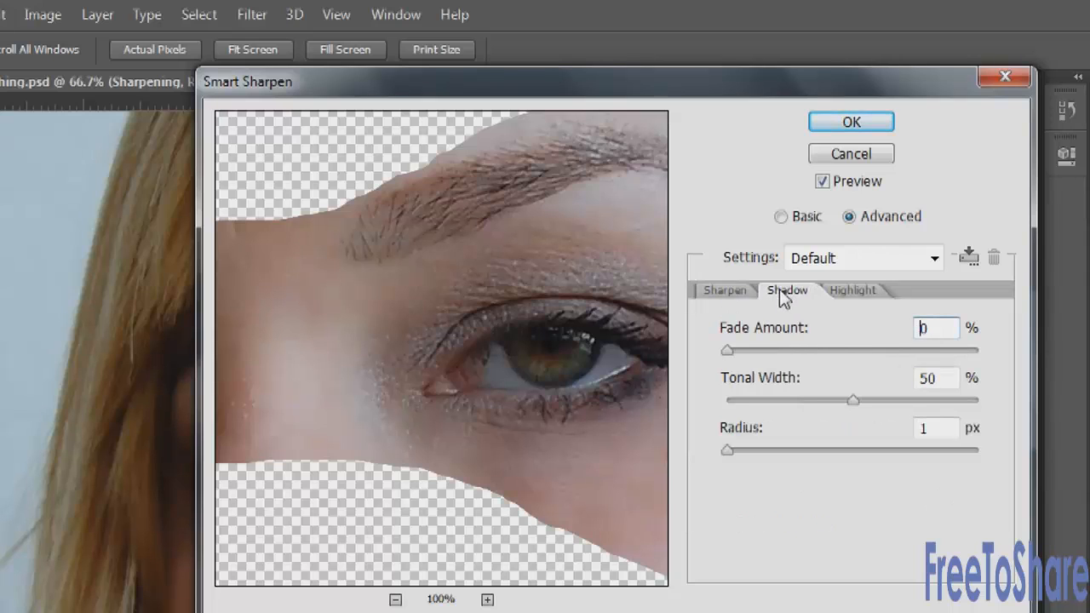
{"action": "left_click", "coordinate": [843, 292]}
{"action": "left_click", "coordinate": [737, 294]}
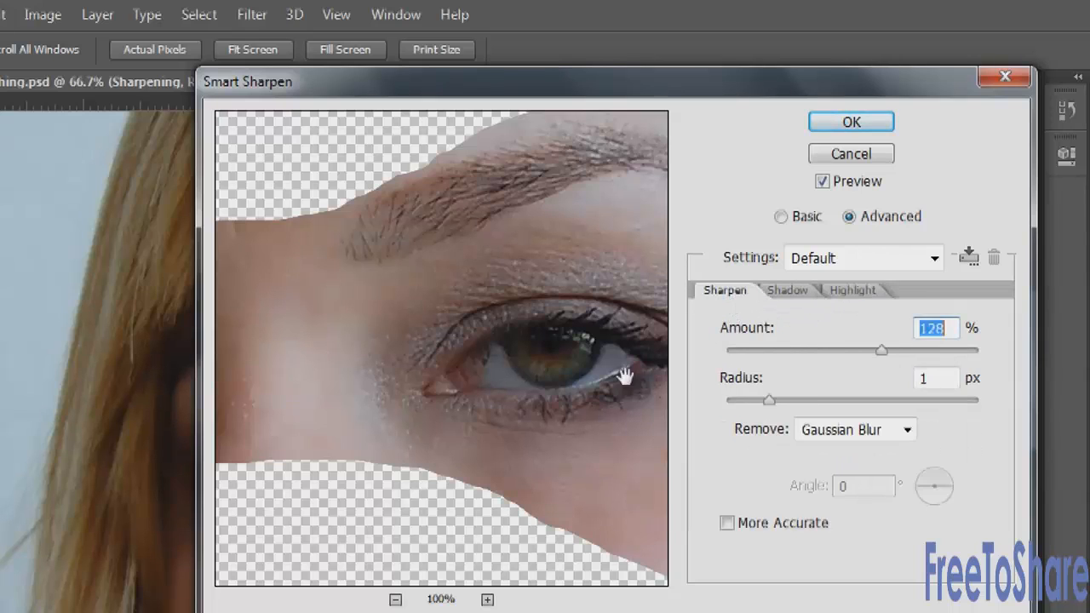
{"action": "left_click", "coordinate": [852, 124]}
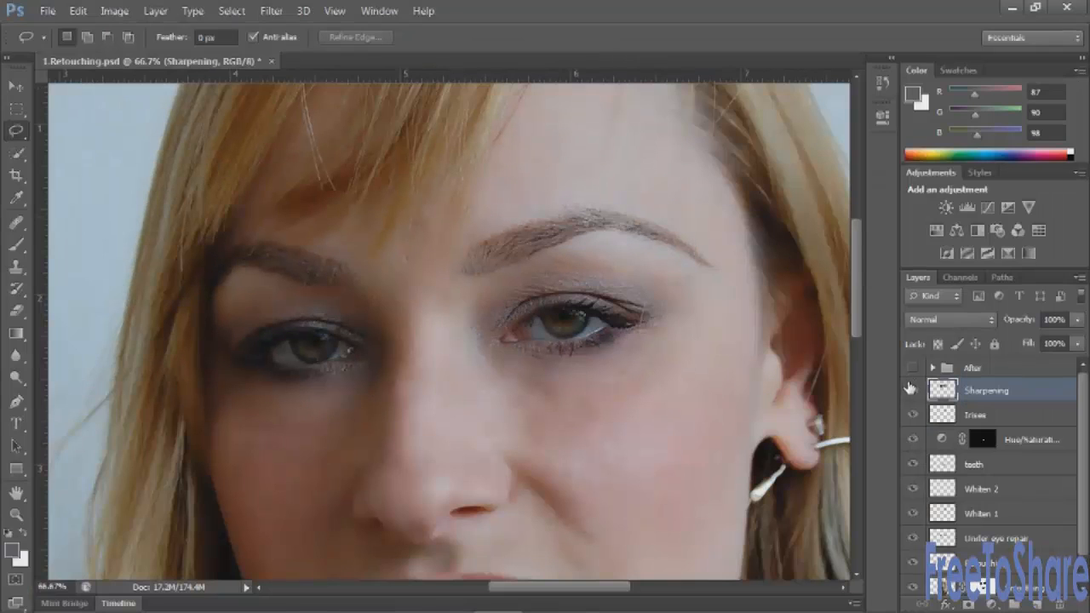
Toggle the Sharpening layer's visibility several times to compare the eye area with and without the sharpening.
{"action": "left_click", "coordinate": [912, 390]}
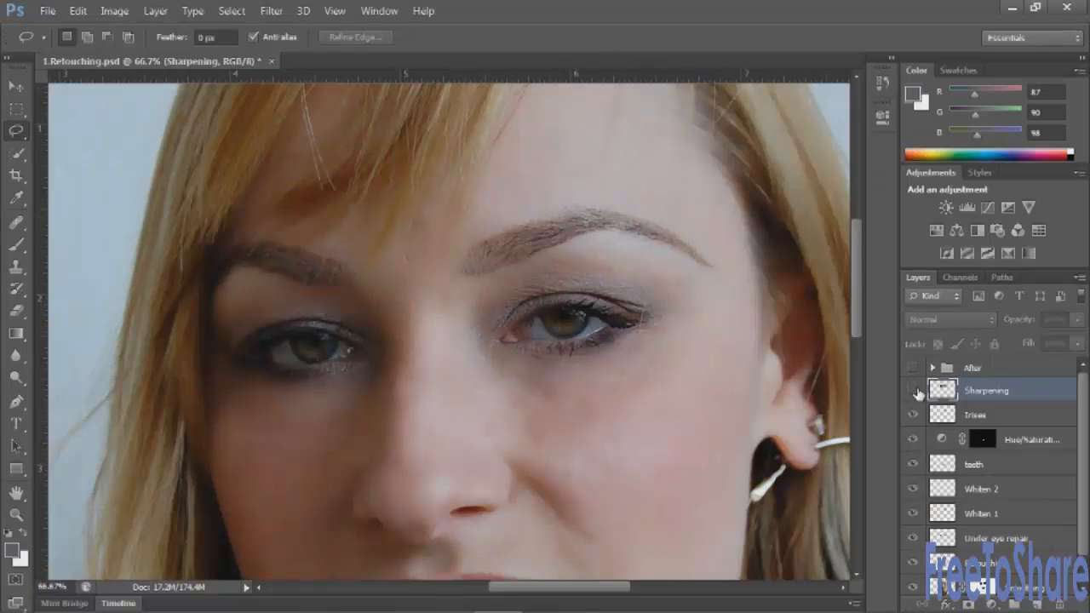
{"action": "left_click", "coordinate": [913, 390]}
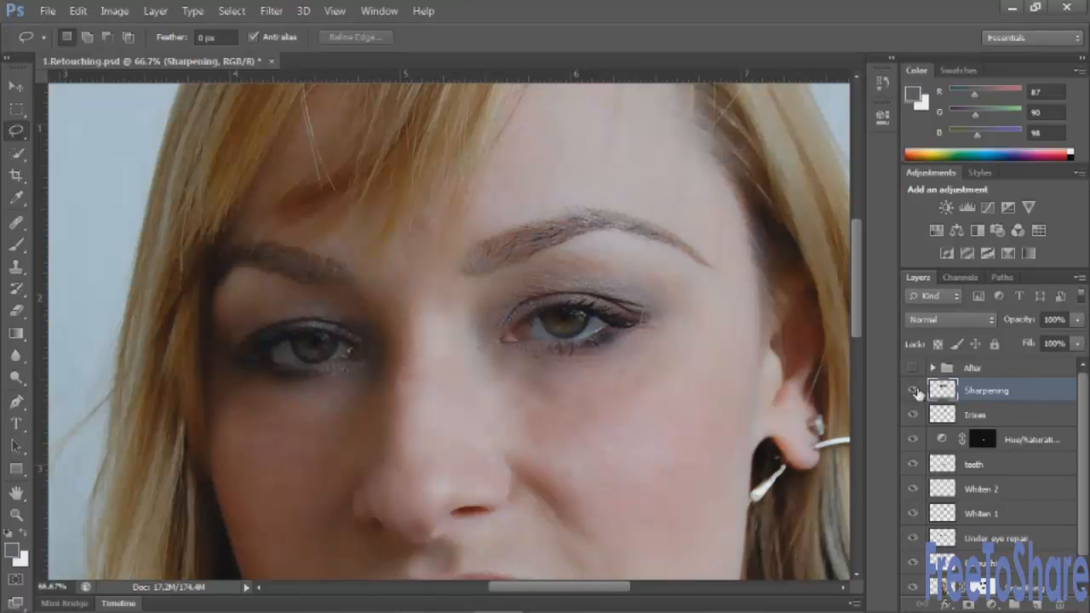
{"action": "left_click", "coordinate": [914, 390]}
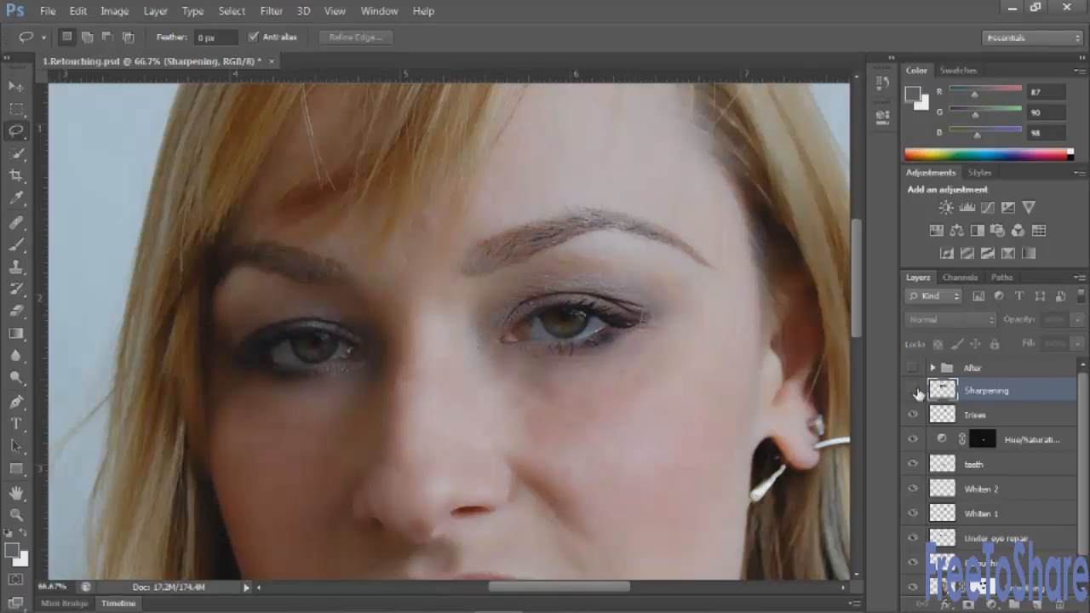
{"action": "left_click", "coordinate": [912, 390]}
{"action": "left_click", "coordinate": [914, 390]}
{"action": "left_click", "coordinate": [915, 390]}
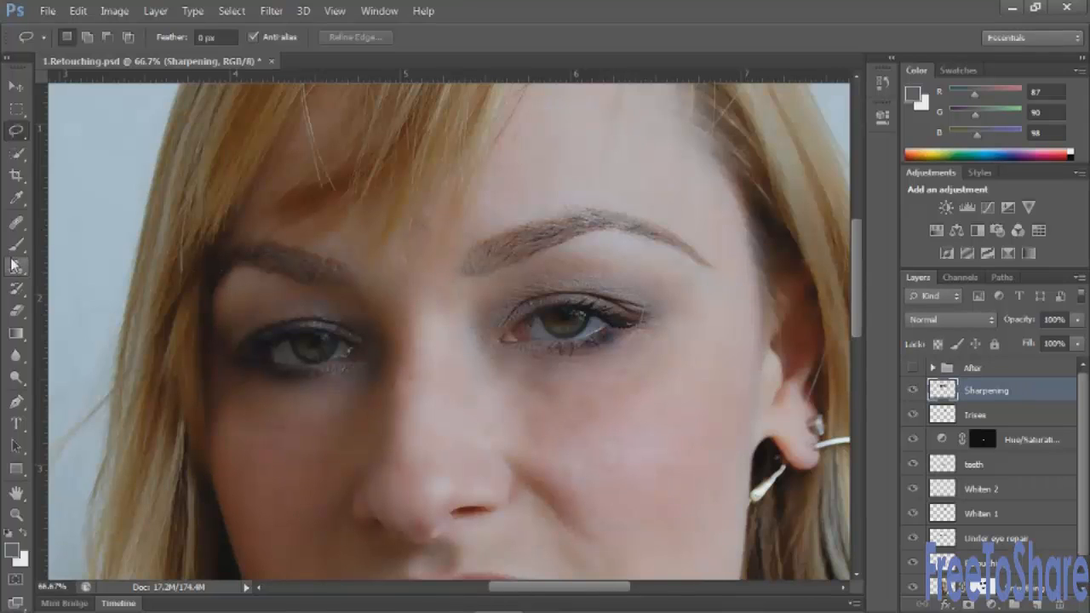
Activate the Eraser tool and give it a soft brush with a size of 50 px and 0% hardness.
{"action": "left_click", "coordinate": [16, 311]}
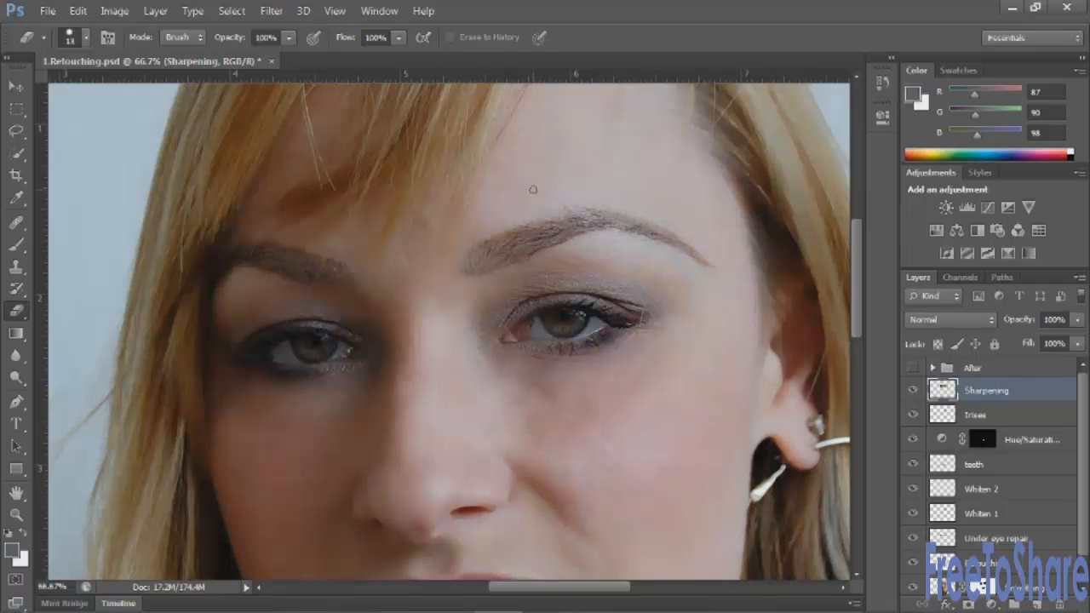
{"action": "key", "text": "bracketright"}
{"action": "key", "text": "bracketright"}
{"action": "key", "text": "bracketright"}
{"action": "key", "text": "bracketright"}
{"action": "key", "text": "bracketright"}
{"action": "key", "text": "bracketleft"}
{"action": "key", "text": "bracketleft"}
{"action": "left_click", "coordinate": [75, 41]}
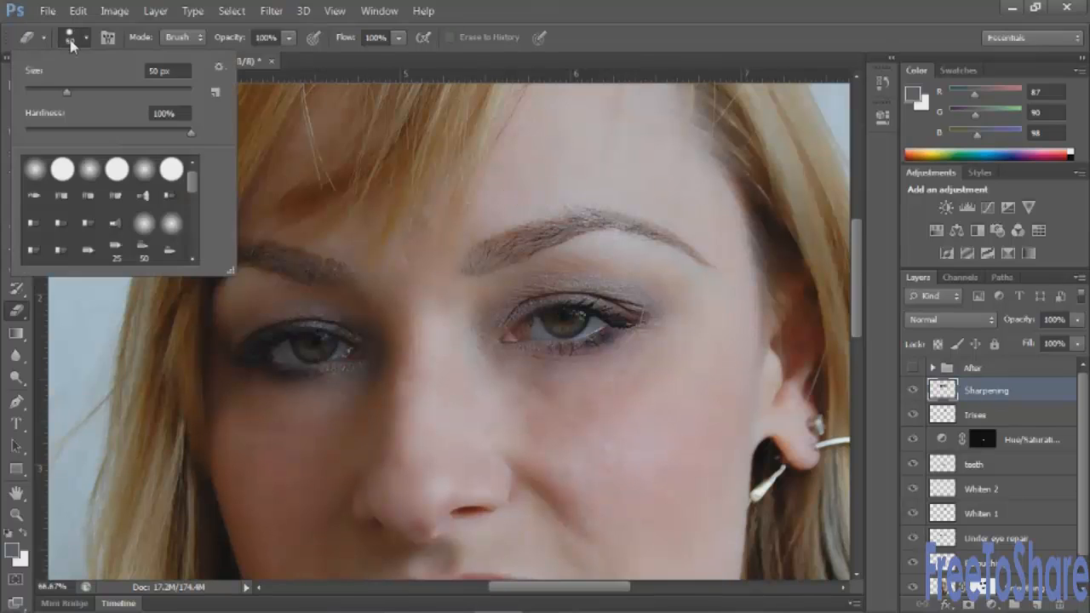
{"action": "left_click_drag", "start_coordinate": [190, 133], "coordinate": [25, 132]}
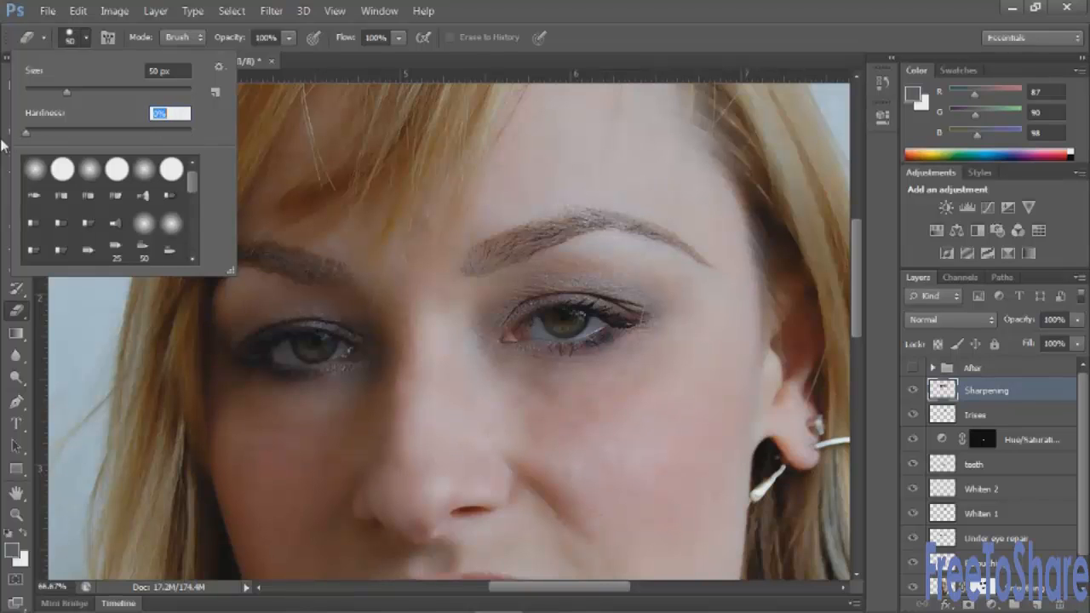
{"action": "left_click", "coordinate": [73, 39]}
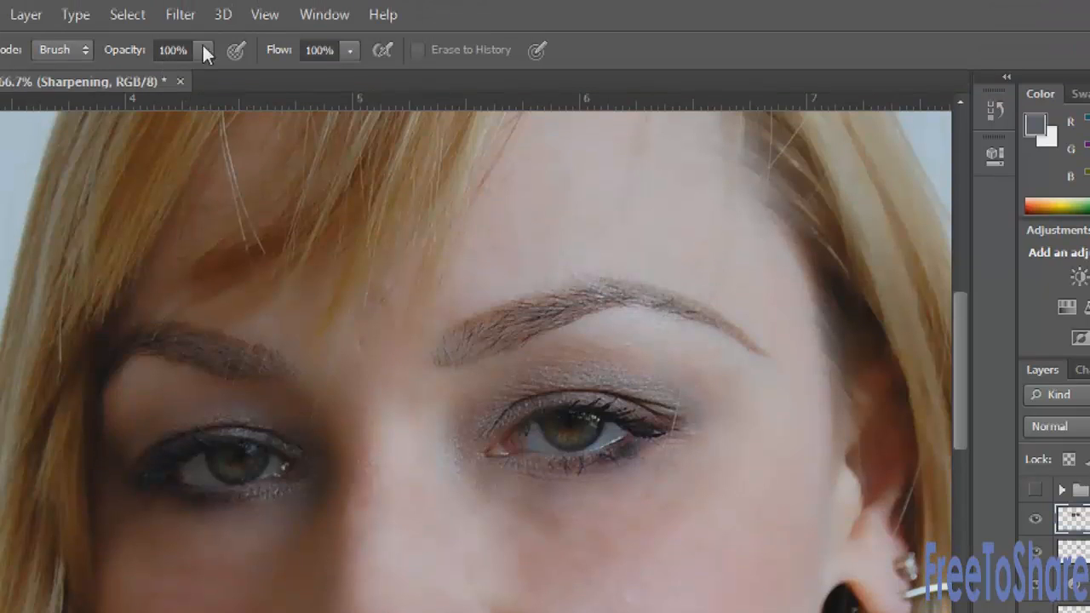
Set the eraser opacity to 61% and erase the excess sharpening around the outer corner of the brighter eye.
{"action": "left_click", "coordinate": [205, 49]}
{"action": "left_click", "coordinate": [158, 75]}
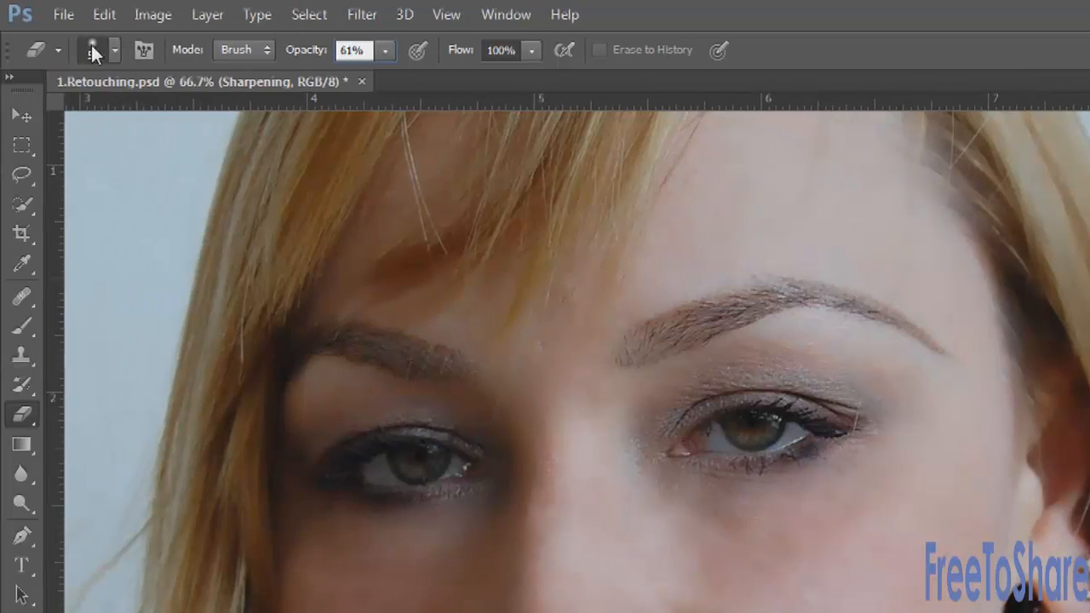
{"action": "left_click", "coordinate": [91, 47]}
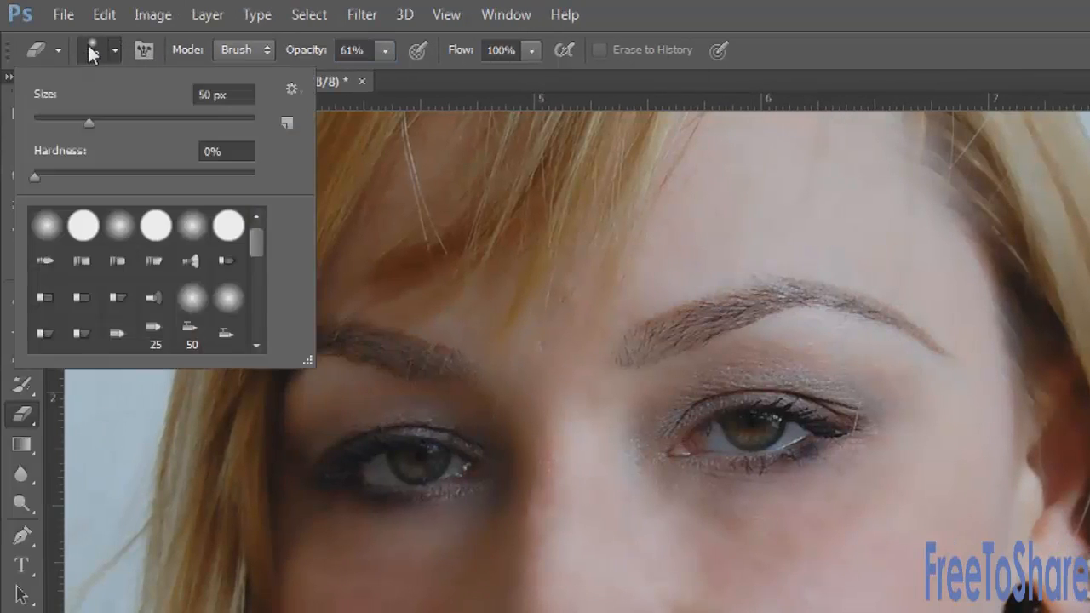
{"action": "left_click", "coordinate": [107, 47]}
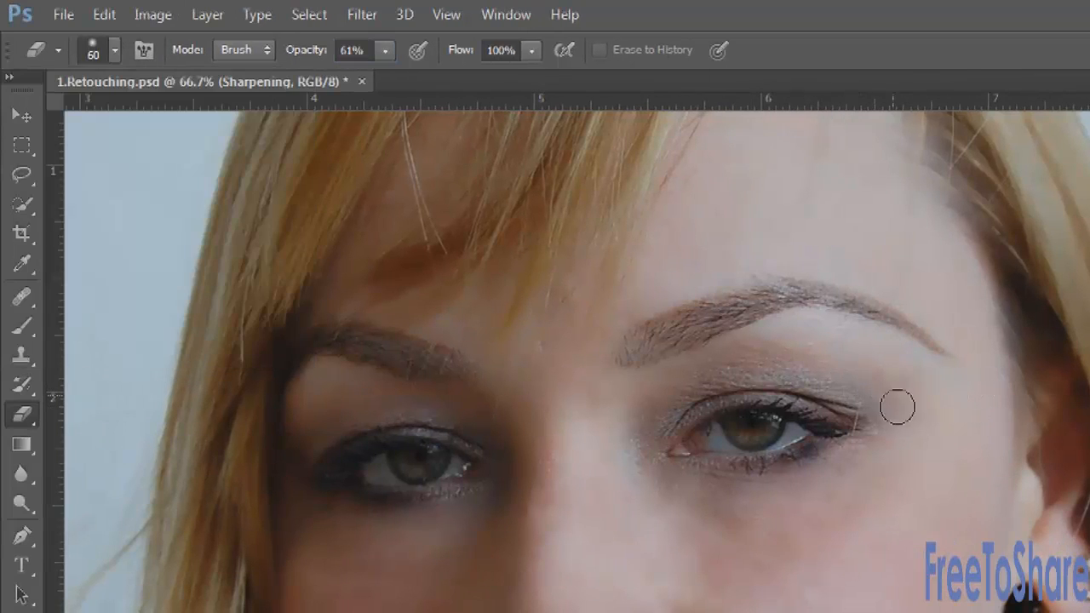
{"action": "mouse_move", "coordinate": [839, 390]}
{"action": "left_mouse_down"}
{"action": "mouse_move", "coordinate": [874, 413]}
{"action": "mouse_move", "coordinate": [868, 431]}
{"action": "mouse_move", "coordinate": [859, 399]}
{"action": "mouse_move", "coordinate": [854, 473]}
{"action": "mouse_move", "coordinate": [866, 420]}
{"action": "left_mouse_up"}
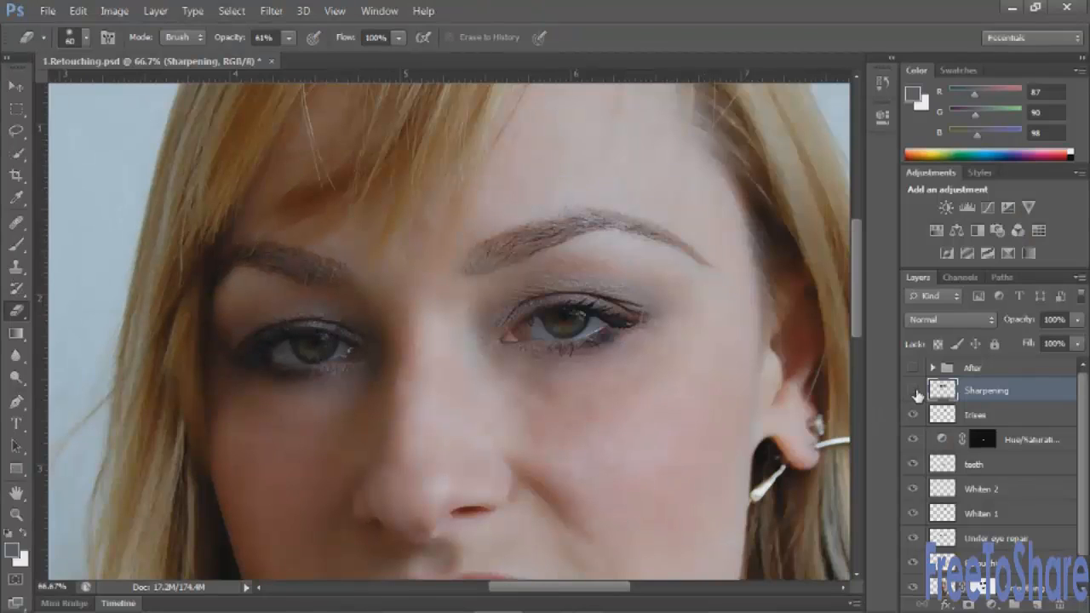
Toggle the Sharpening layer to check the erased area, load the layer's outline as a selection, and deselect it.
{"action": "left_click", "coordinate": [916, 393]}
{"action": "left_click", "coordinate": [916, 393]}
{"action": "left_click", "coordinate": [943, 390], "text": "ctrl"}
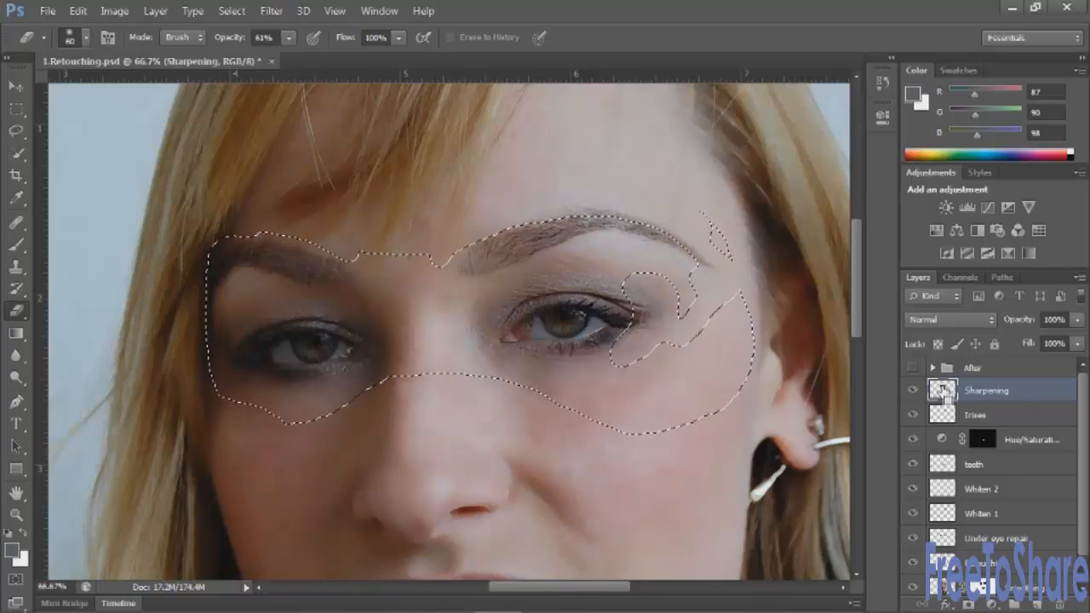
{"action": "key", "text": "ctrl+d"}
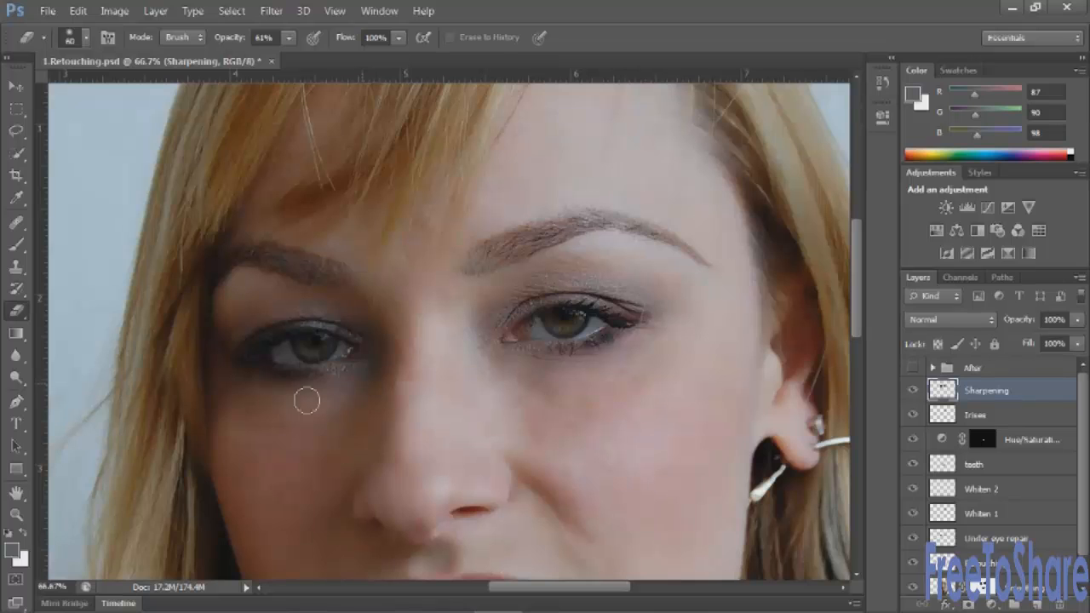
Group all the retouching layers from Sharpening down to Smoothing into a new group with the default name and Pass Through mode.
{"action": "key", "text": "ctrl+minus"}
{"action": "key", "text": "ctrl+minus"}
{"action": "key", "text": "ctrl+minus"}
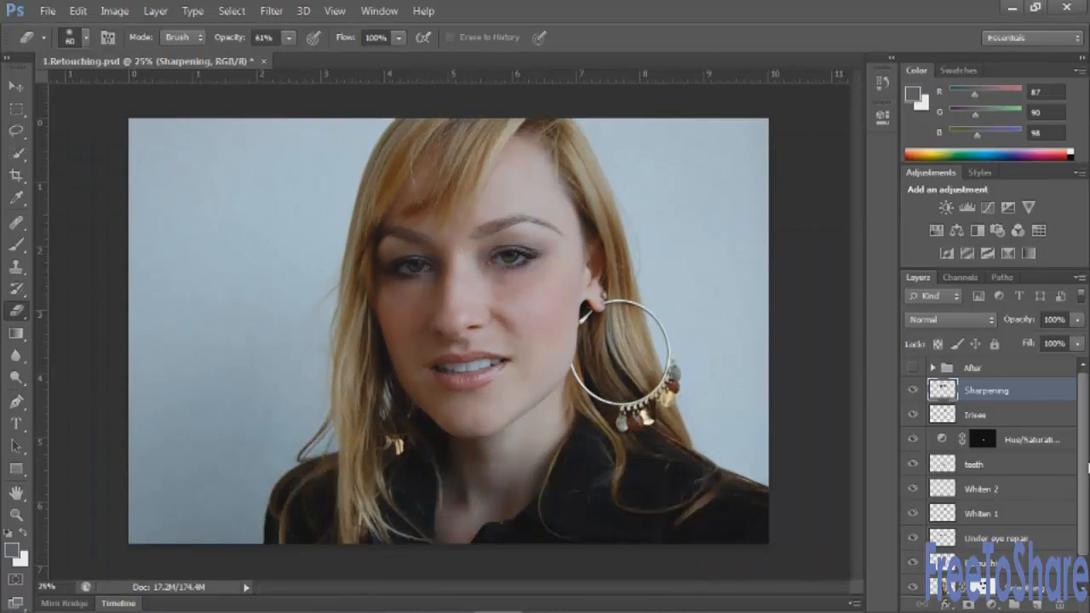
{"action": "left_click_drag", "start_coordinate": [1084, 482], "coordinate": [1082, 504]}
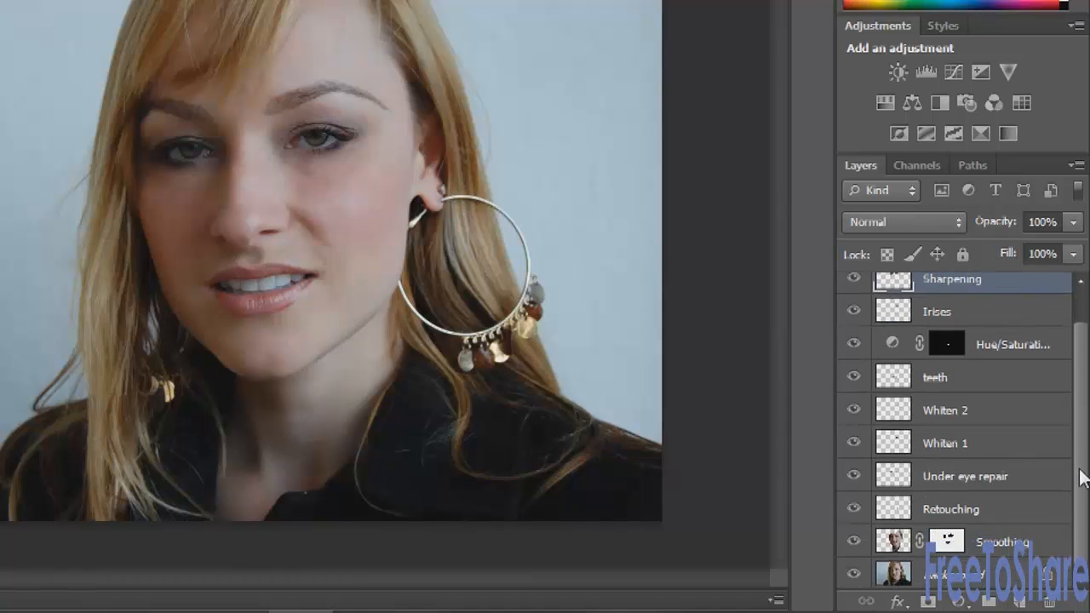
{"action": "left_click", "coordinate": [1030, 545], "text": "shift"}
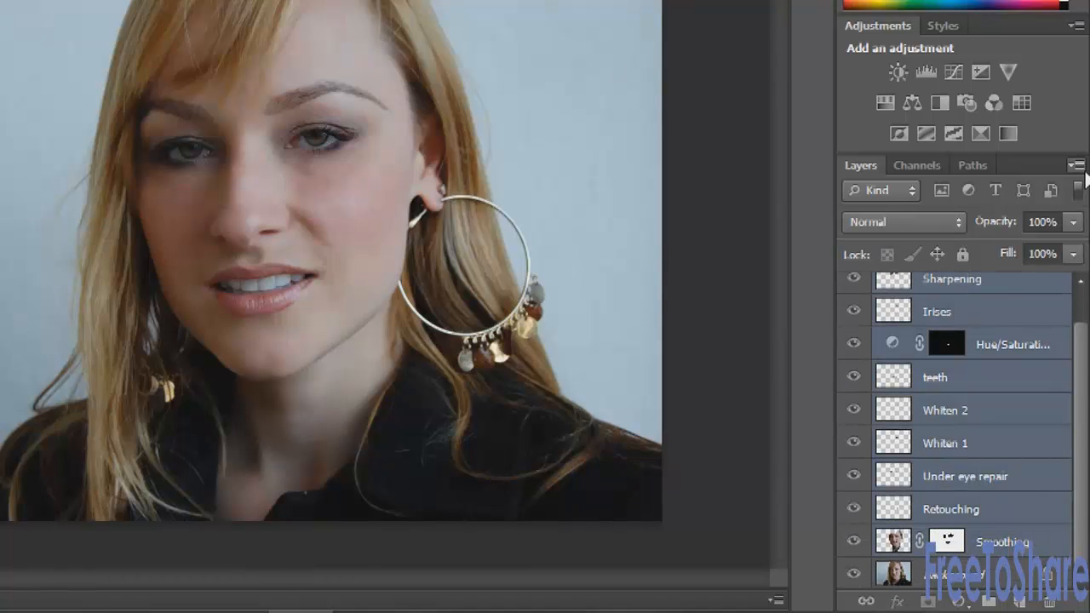
{"action": "left_click", "coordinate": [1077, 165]}
{"action": "left_click", "coordinate": [983, 197]}
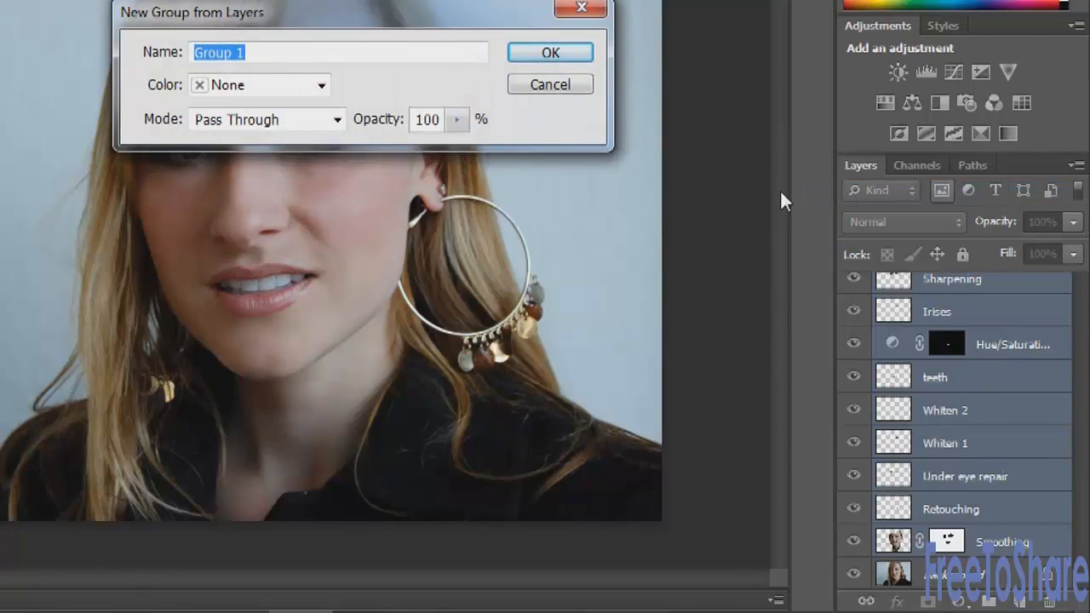
{"action": "left_click", "coordinate": [526, 51]}
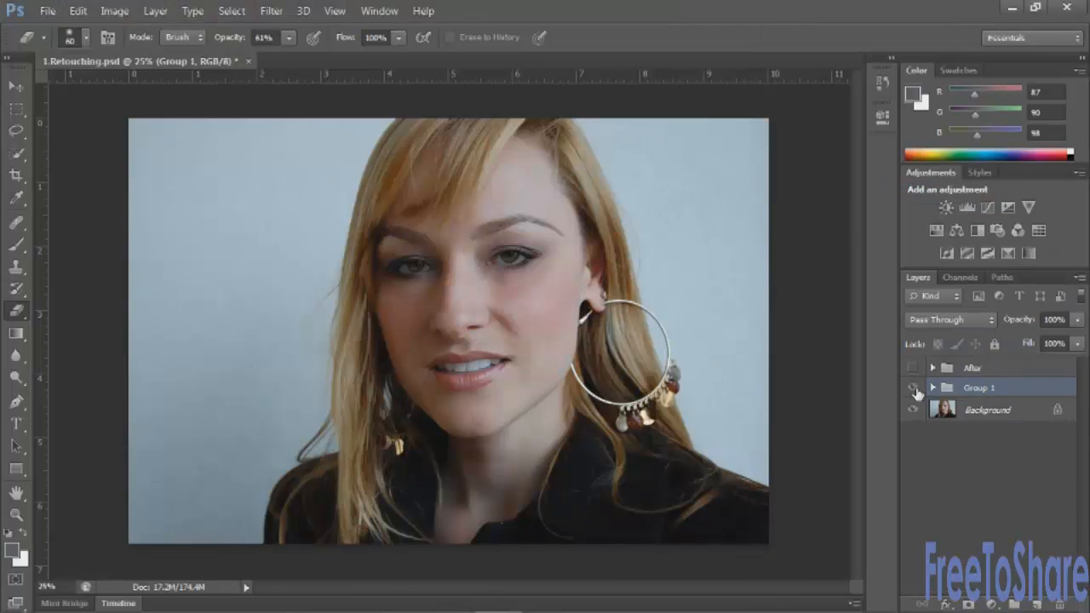
Hide the new layer group to compare the retouched portrait with the original photo.
{"action": "left_click", "coordinate": [913, 394]}
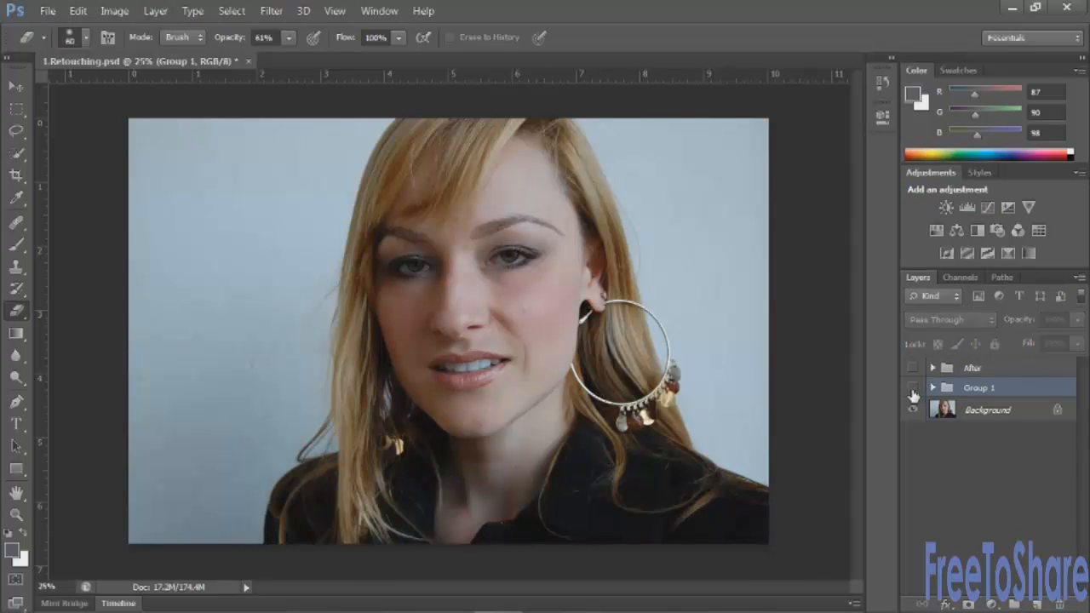